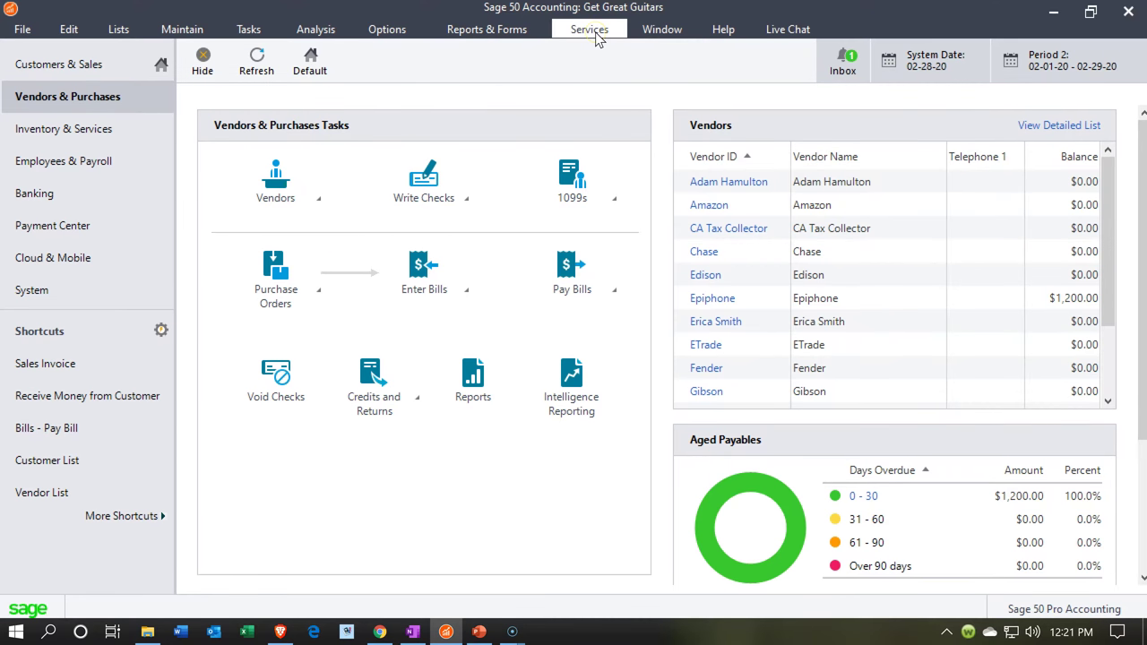
Show the Customers & Sales page listing the eight Get Great Guitars customers.
left_click(97, 69)
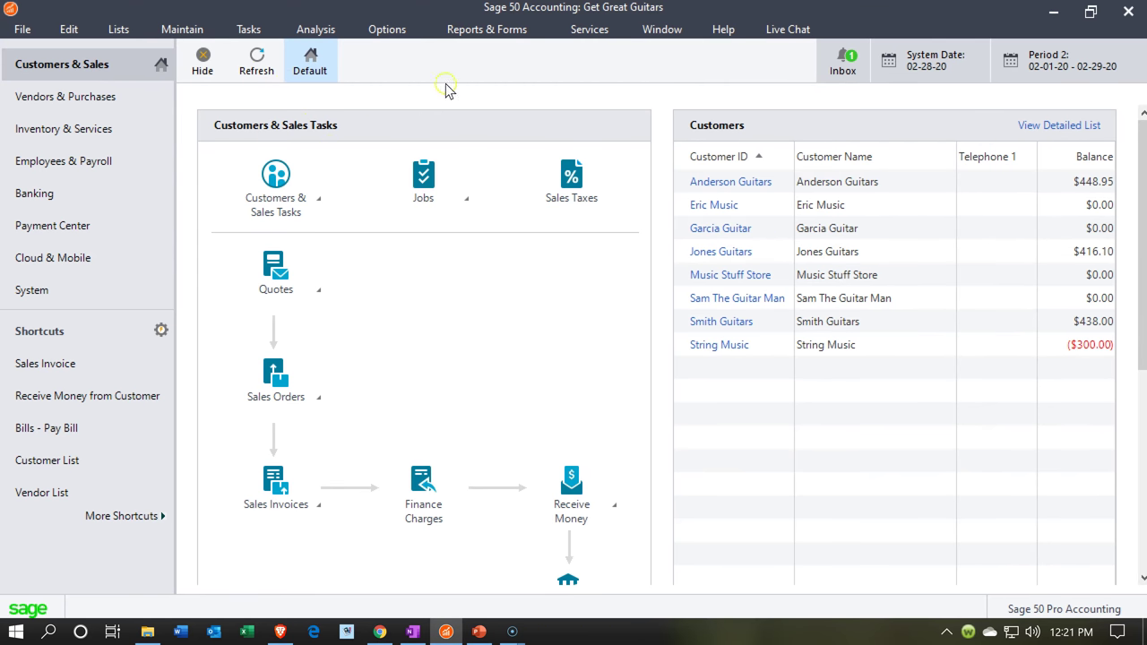
Run the <Standard> Income Stmnt from Financial Statements without zero amounts or page numbers.
left_click(467, 36)
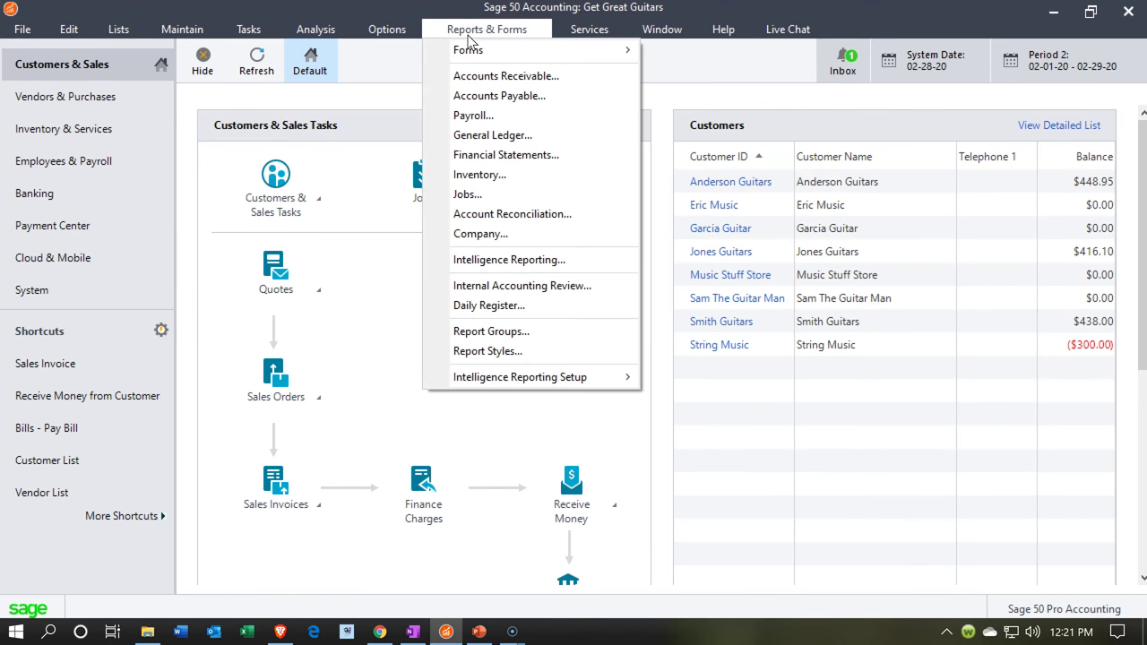
left_click(500, 156)
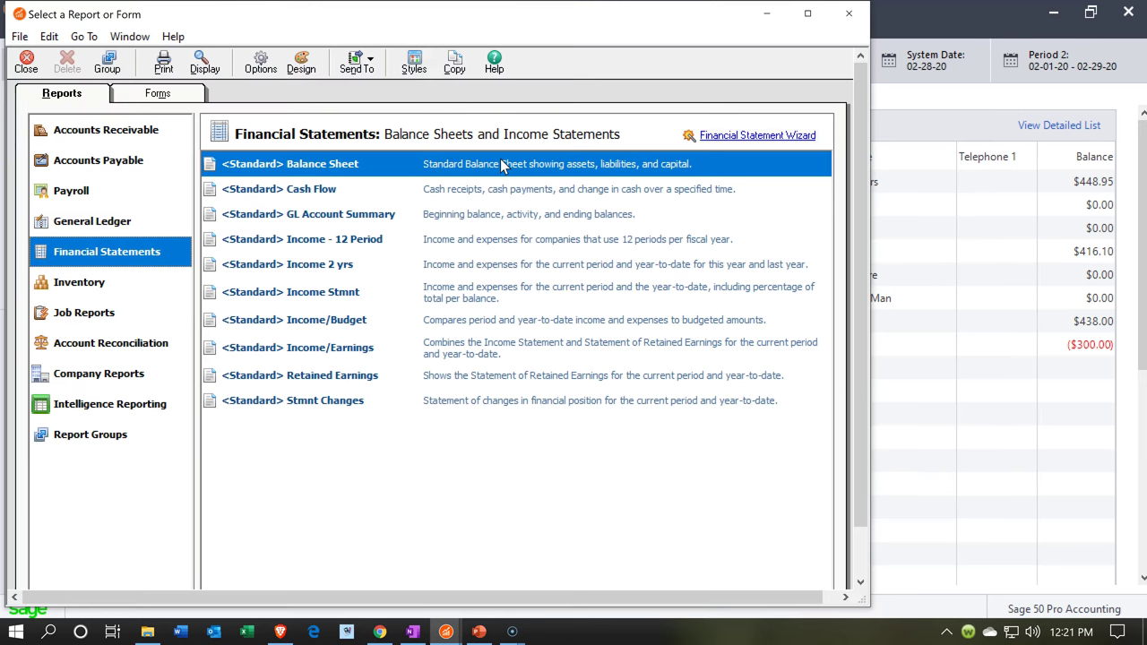
double_click(349, 295)
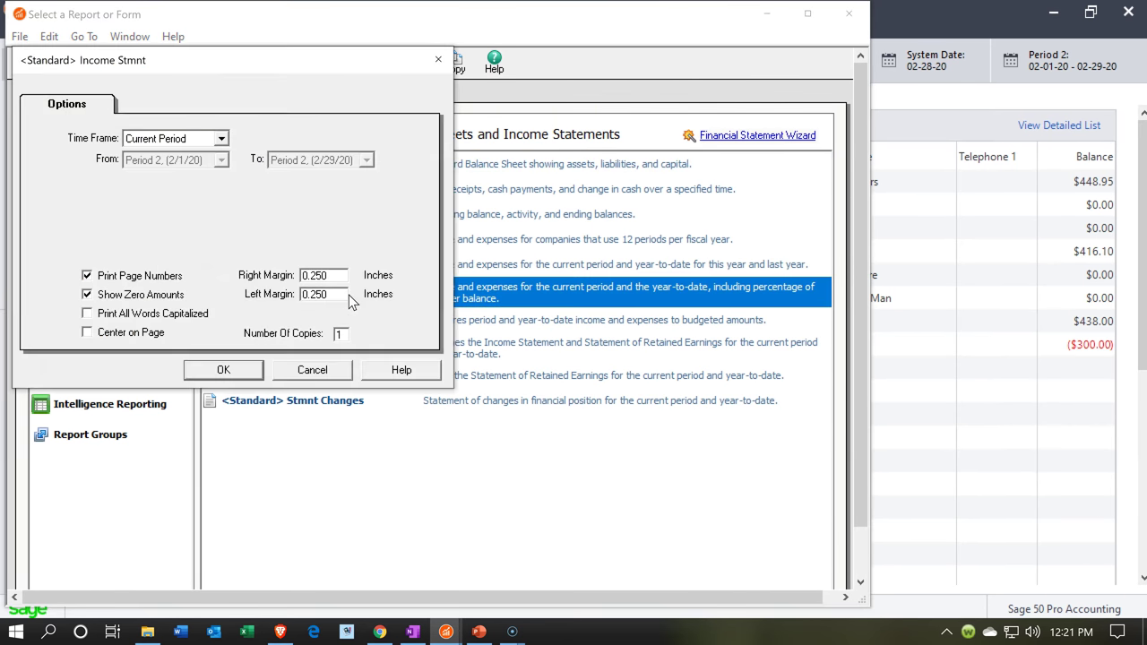
left_click(267, 229)
left_click(87, 295)
left_click(87, 275)
left_click(215, 369)
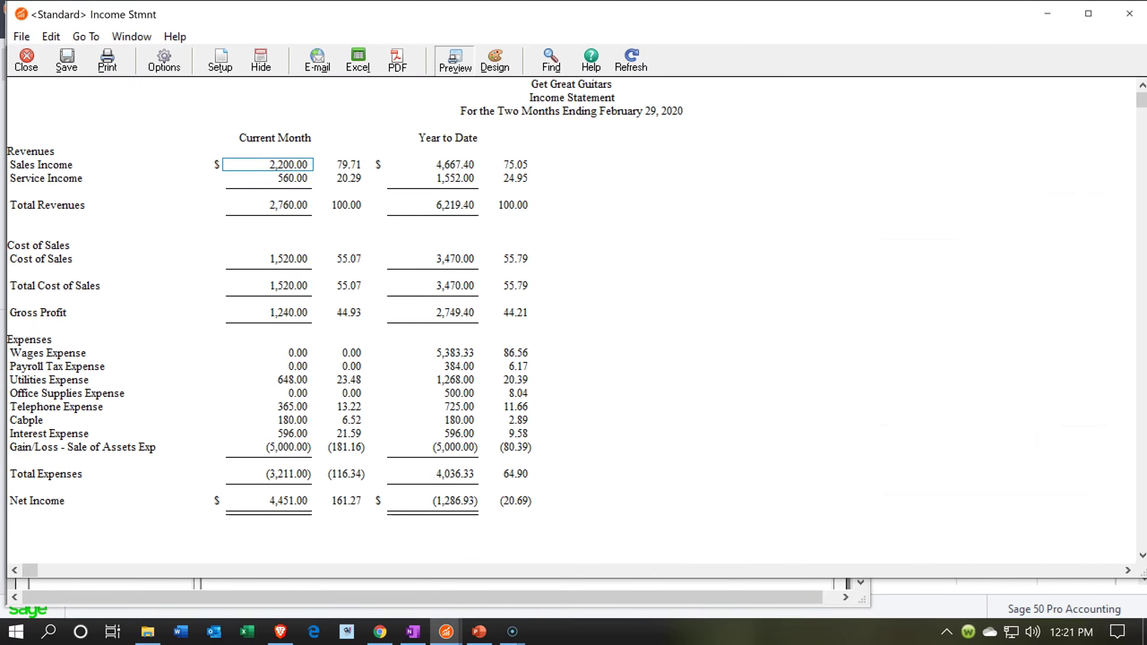
Maximize the income statement, review its $4,451.00 net income, then minimize it.
left_click(1107, 6)
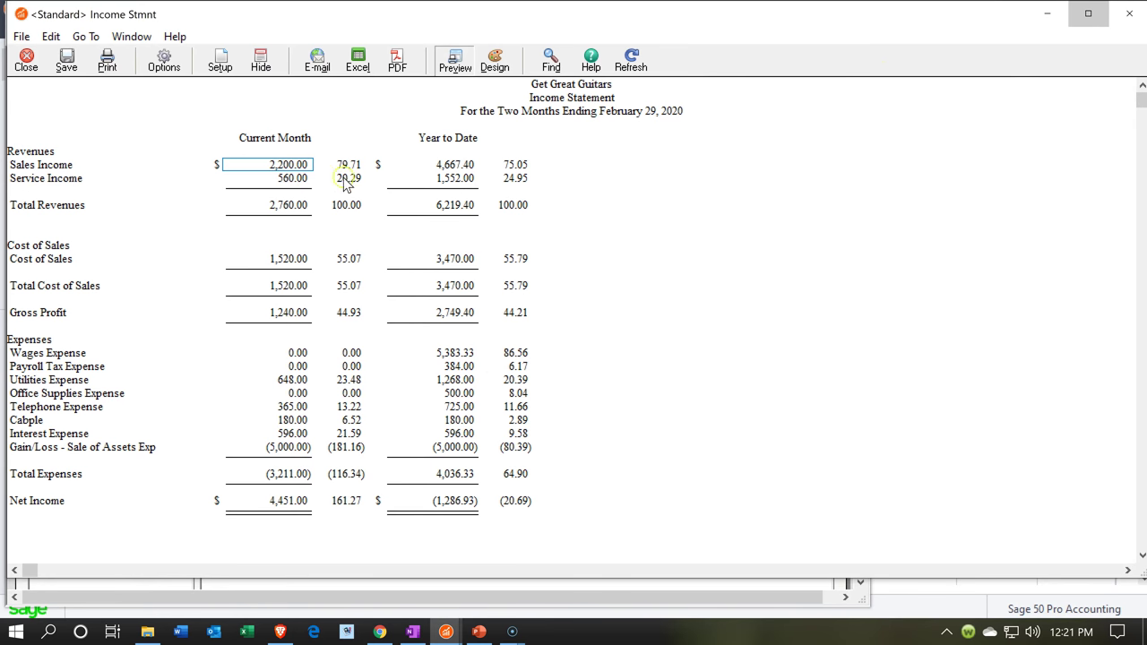
left_click(128, 198)
left_click(77, 198)
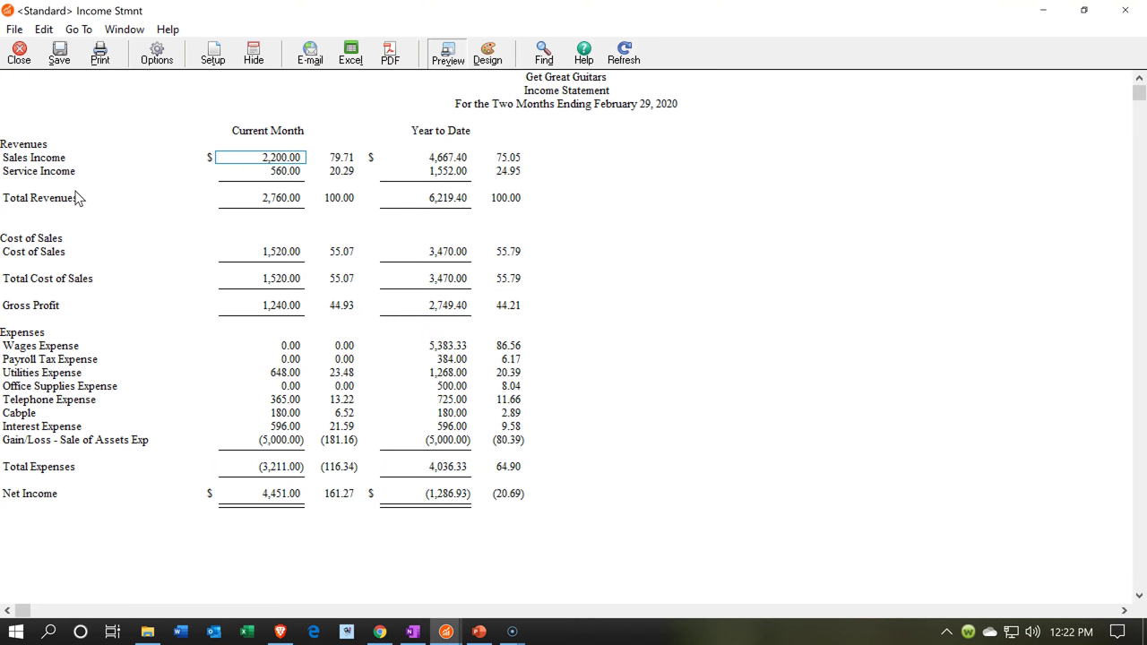
left_click(65, 184)
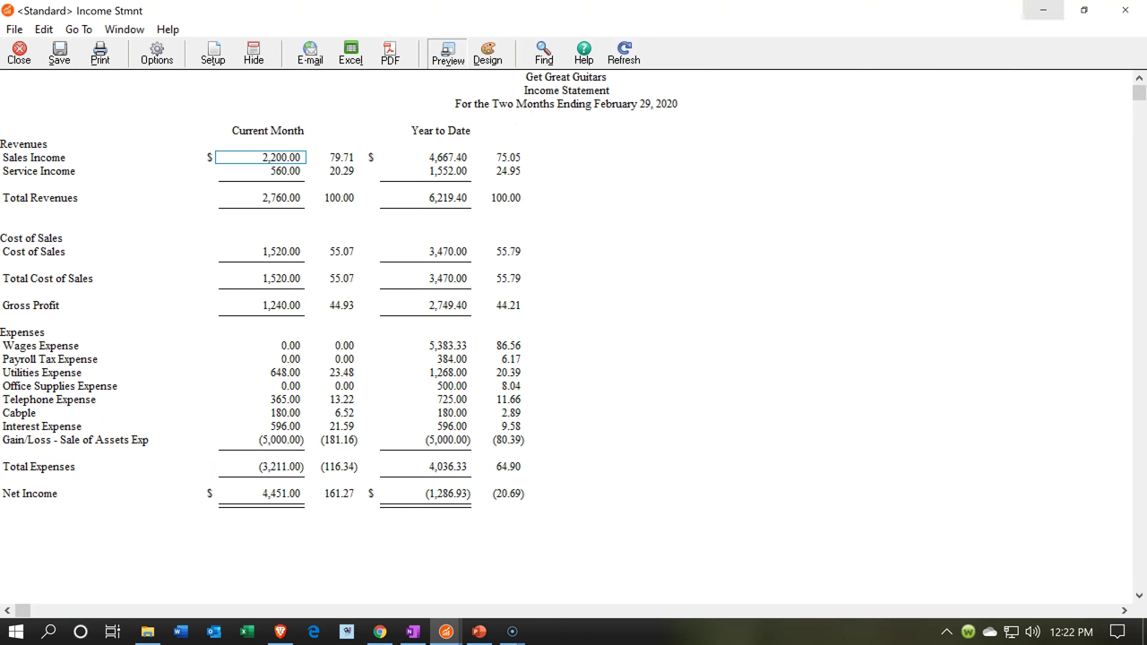
left_click(1042, 9)
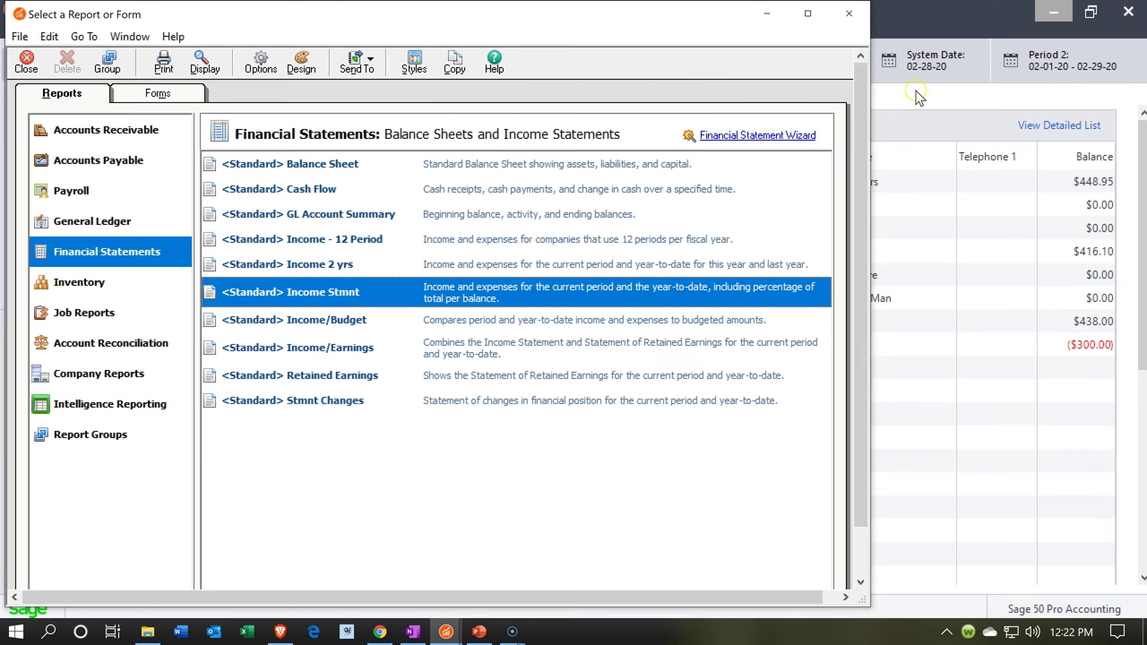
Close the report list and bring the Customers & Sales invoicing area into view.
left_click(849, 15)
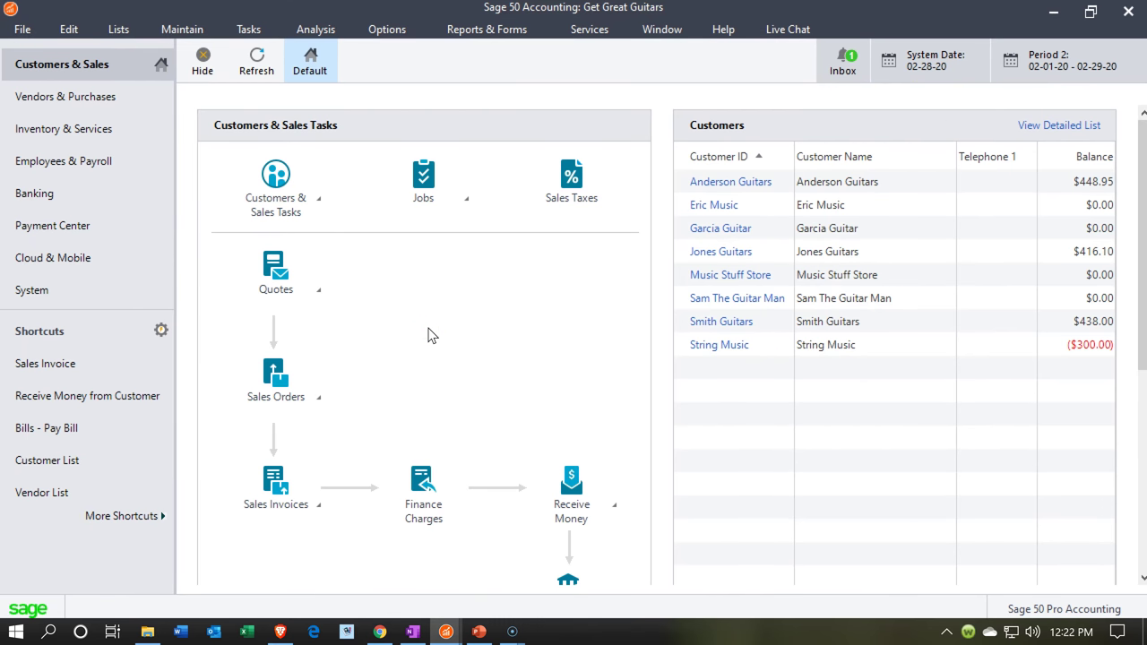
scroll(429, 335, "down", 5)
scroll(429, 335, "up", 2)
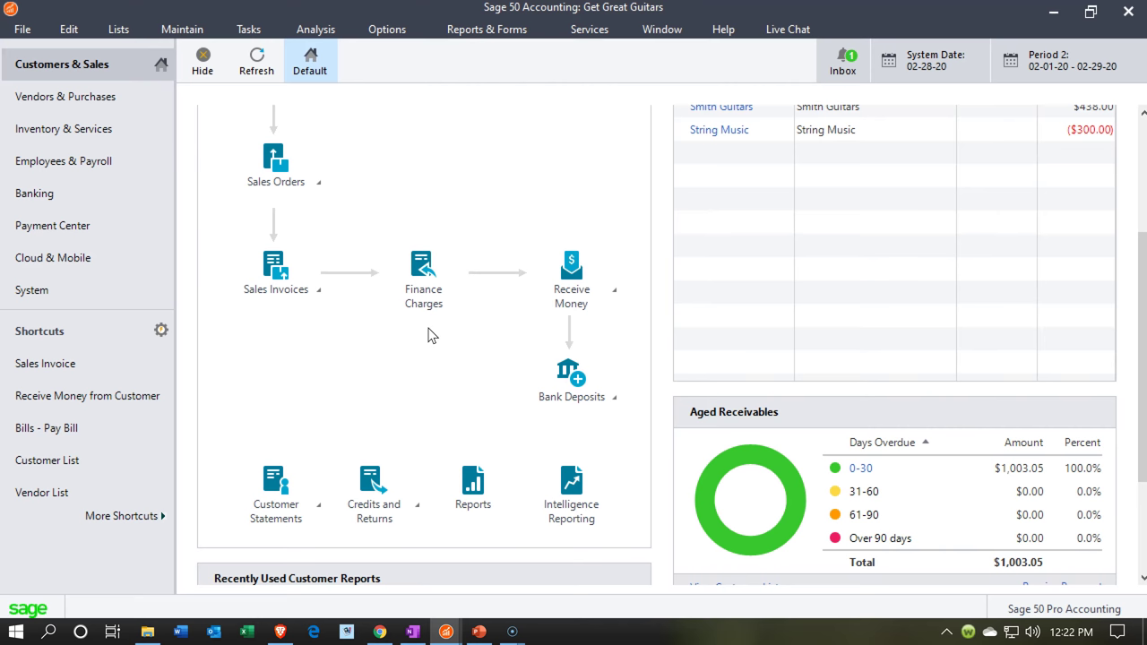
left_click(395, 329)
left_click(337, 320)
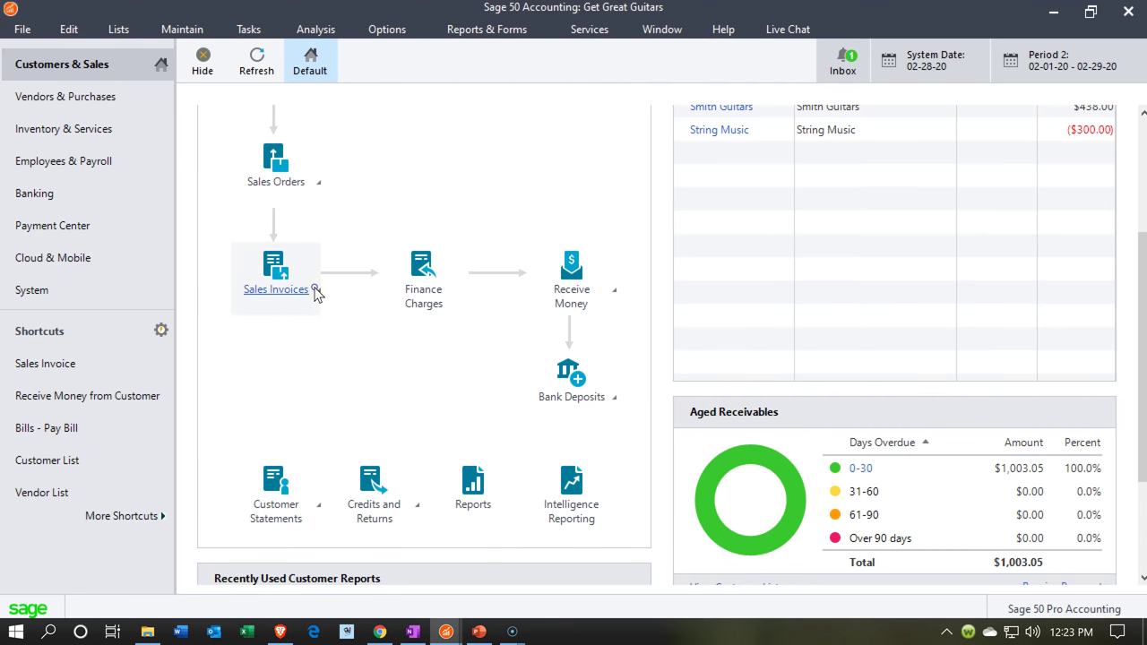
Start a new sales invoice in a maximized window.
left_click(318, 290)
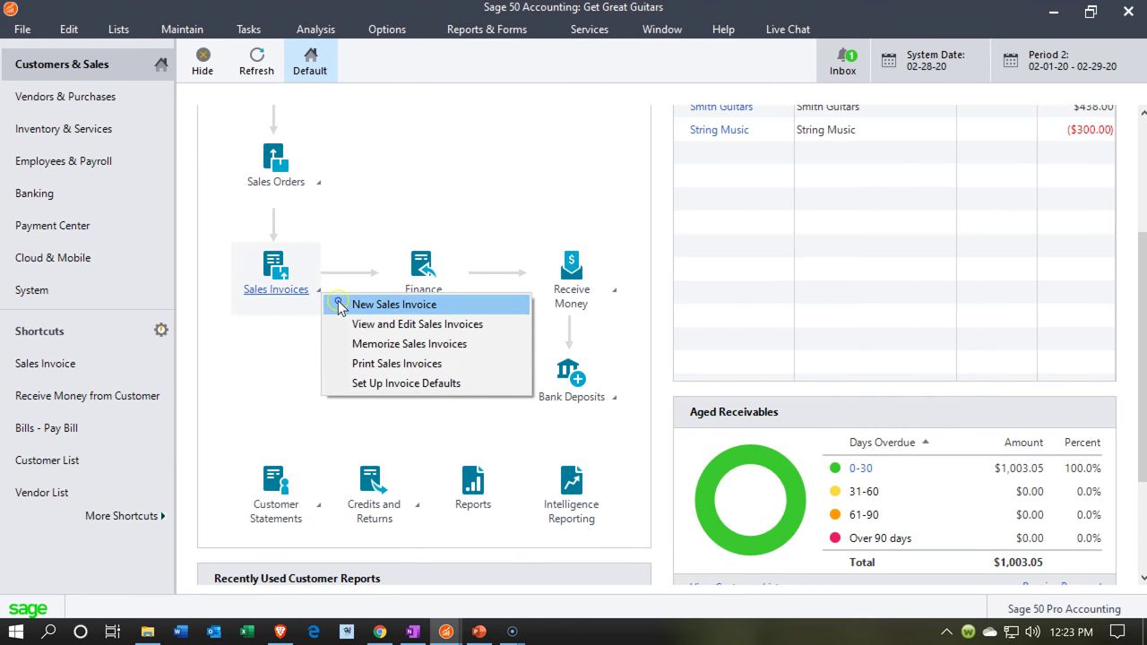
left_click(339, 306)
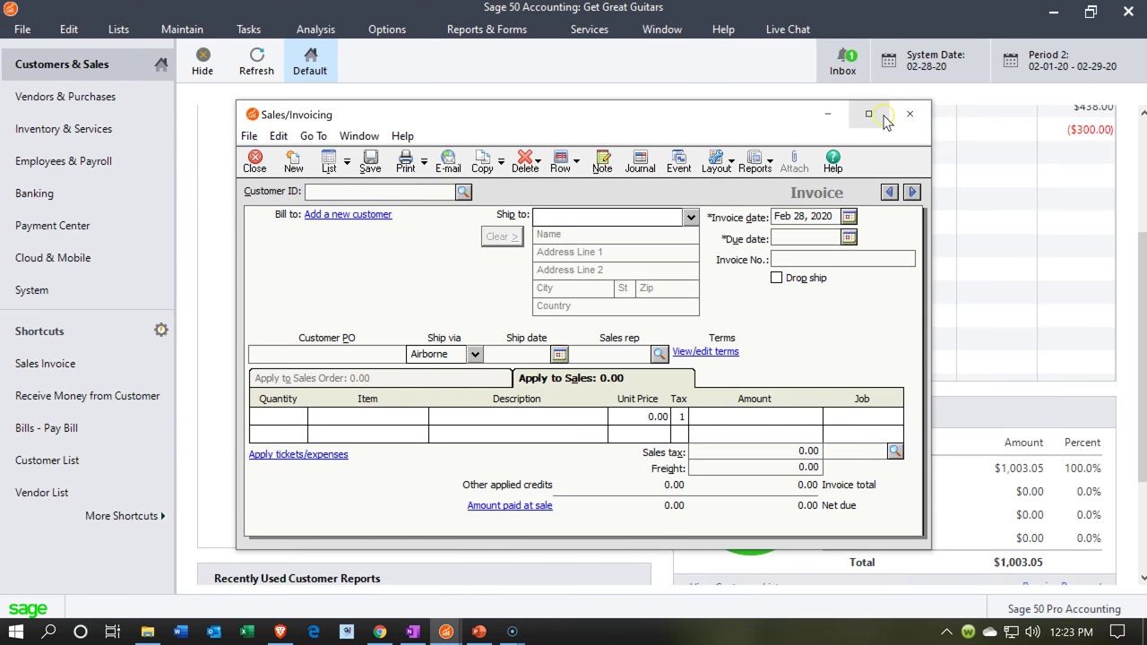
left_click(868, 113)
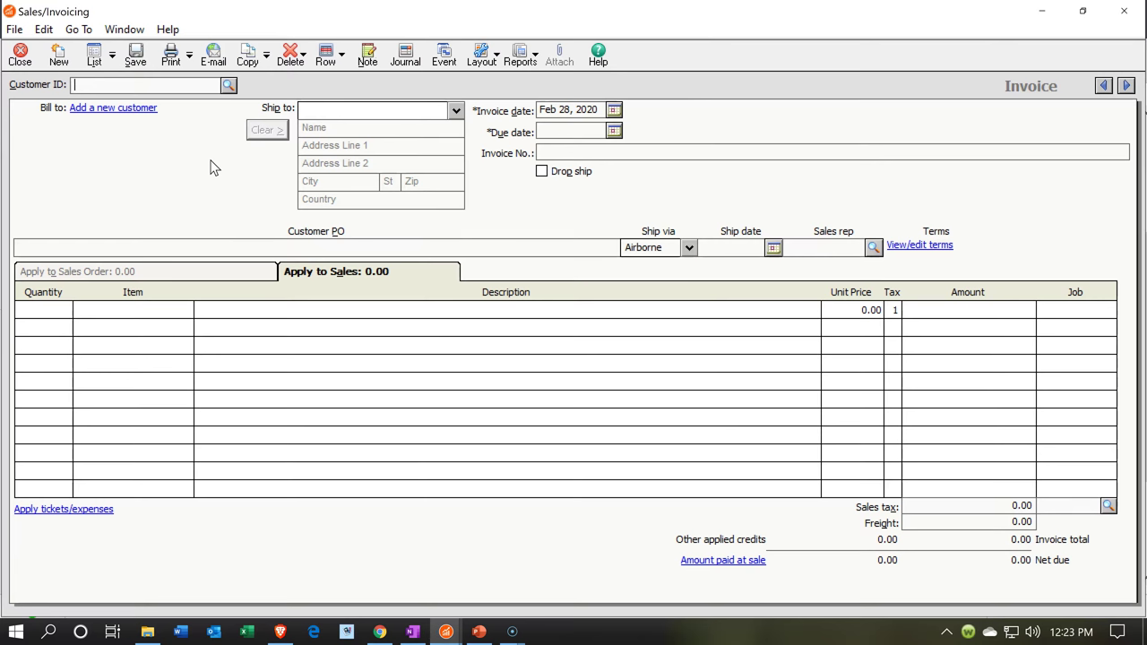
Enter the student's name as Customer ID and create a new customer from it.
left_click(173, 170)
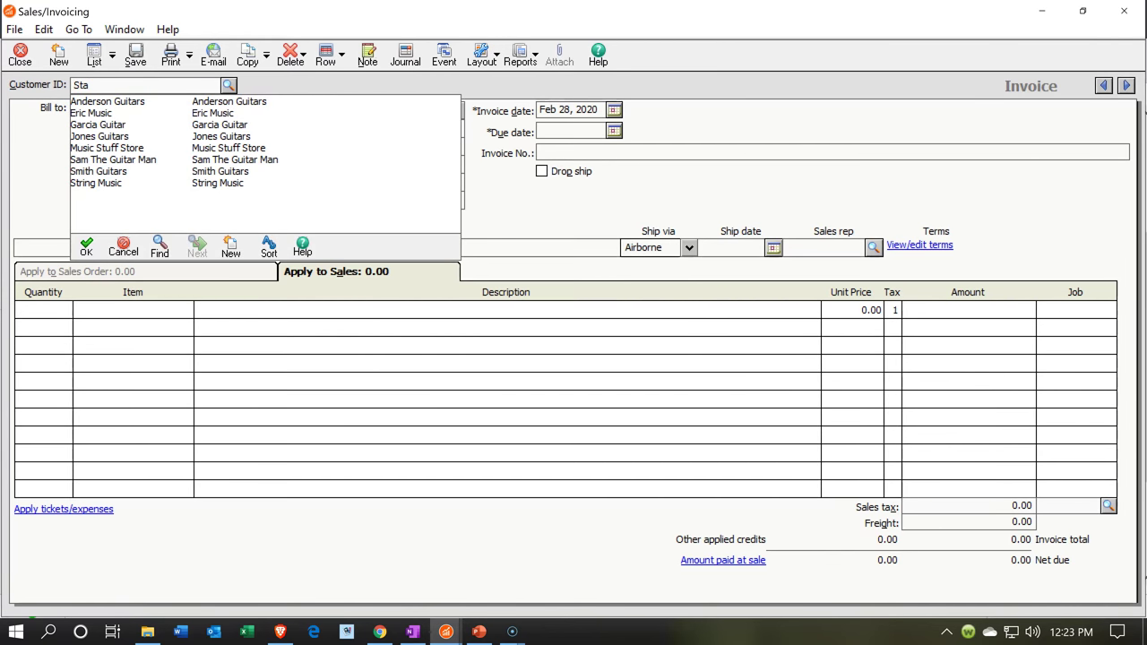
key("shift+Left")
key("shift+Home")
left_click(231, 247)
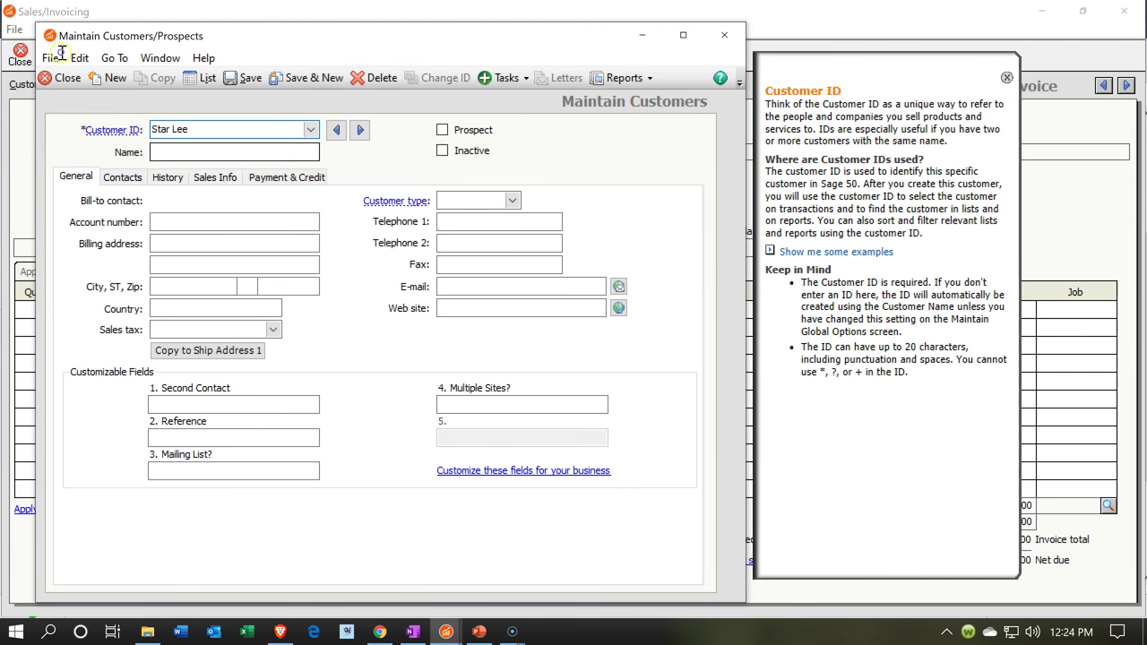
Give the new customer the student's name and type Lessons, save, and close the record.
left_click(190, 154)
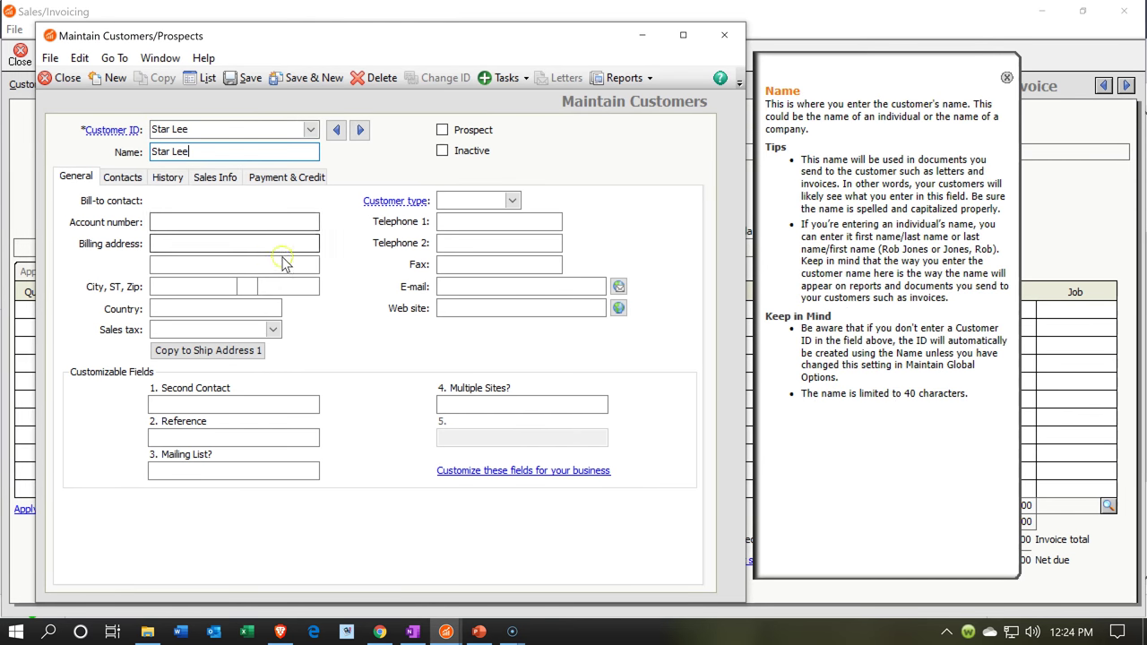
left_click(454, 202)
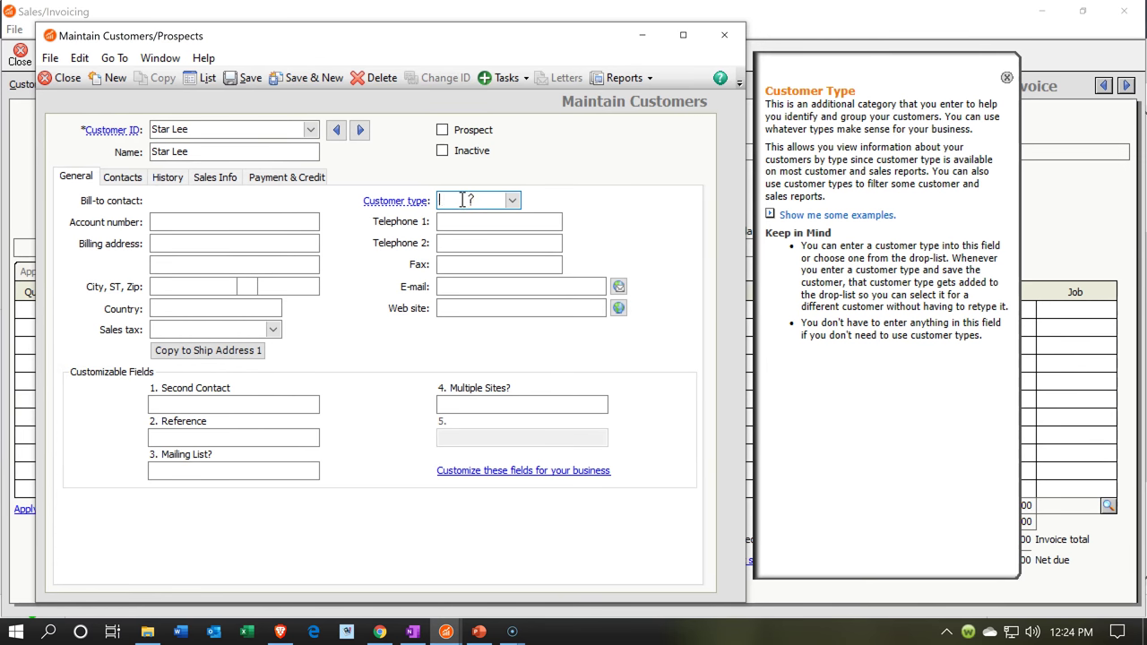
type("Lesson")
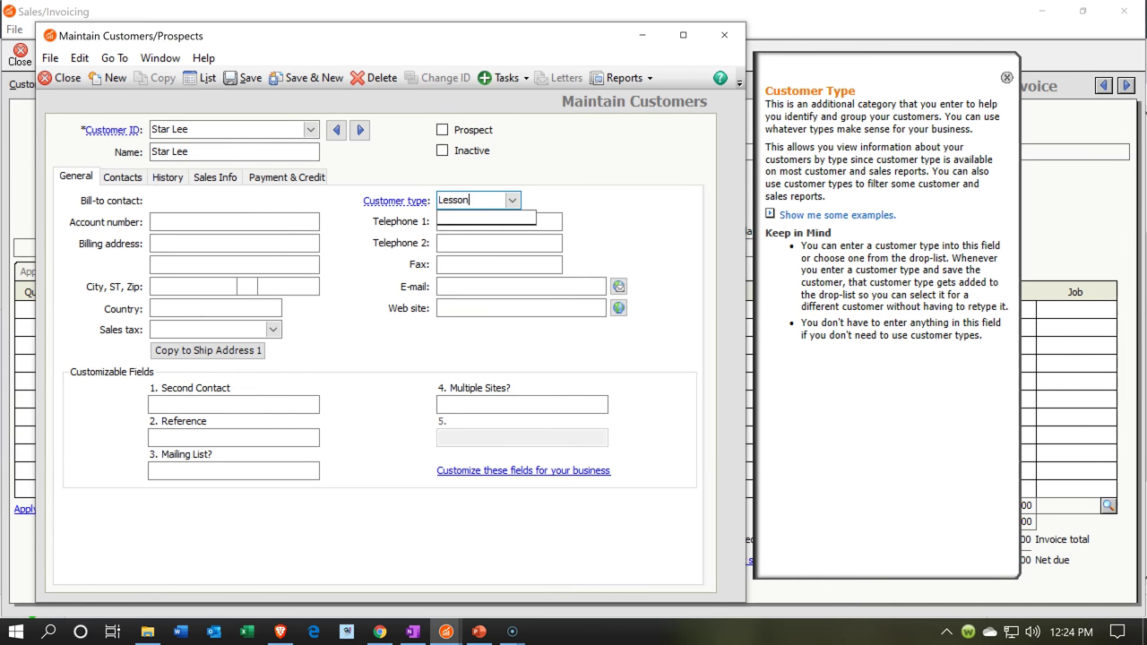
type("s")
key("Tab")
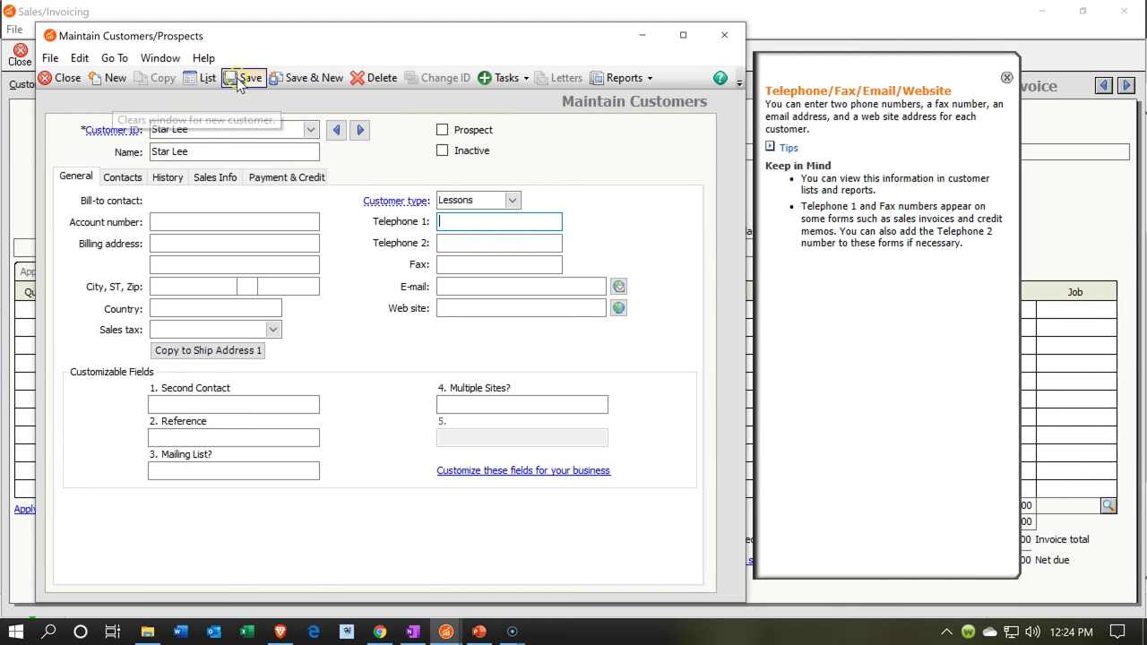
left_click(235, 78)
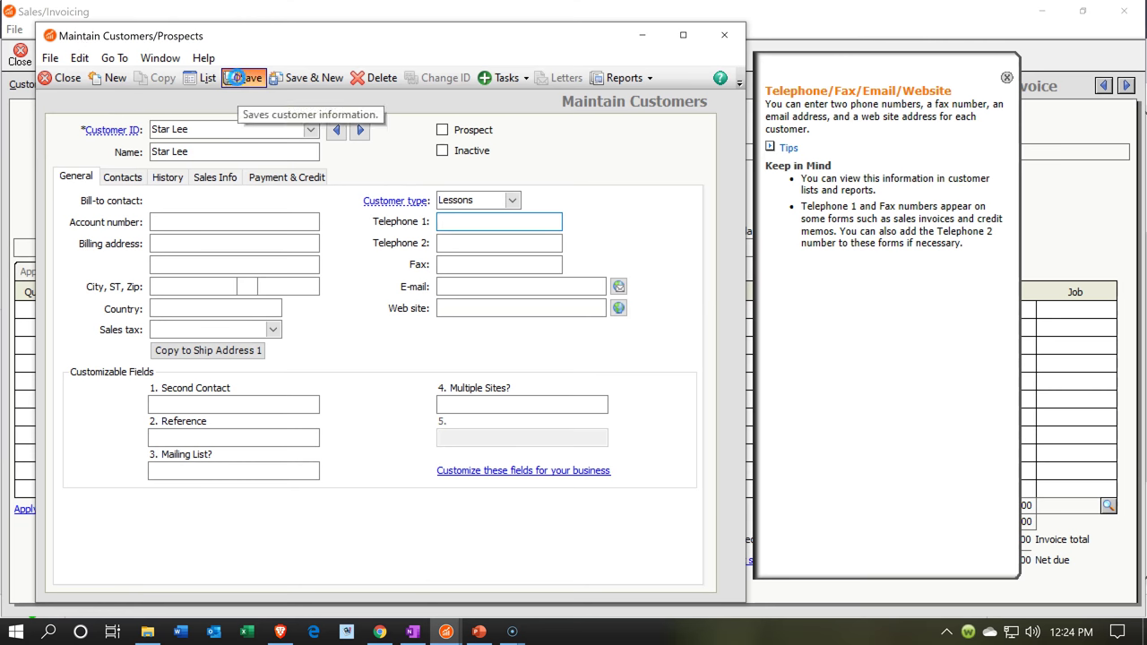
left_click(723, 36)
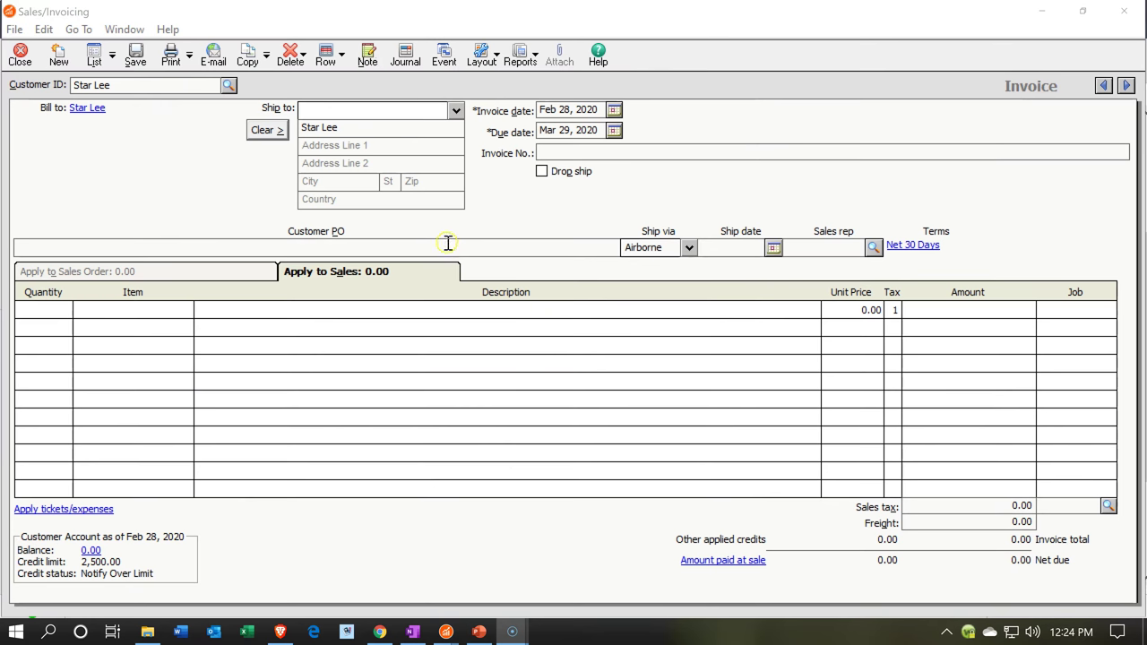
Keep the Feb 28, 2020 date, number the invoice 51145, and look up the first line's item.
left_click(566, 112)
key("Tab")
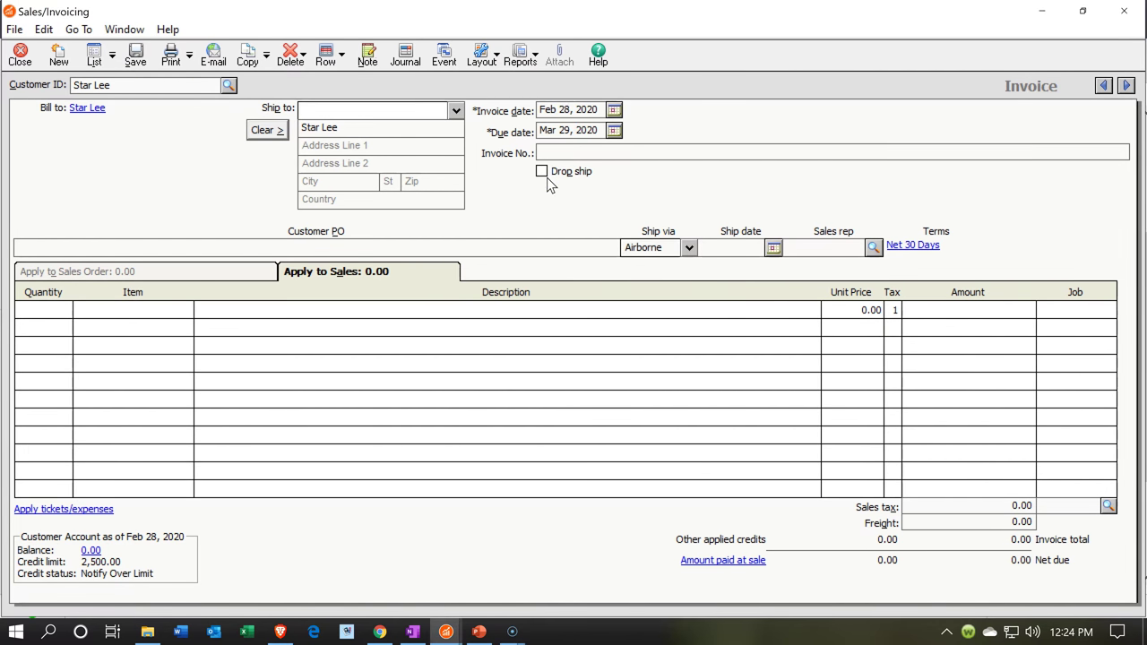
type("51145`")
key("BackSpace")
key("Tab")
key("Tab")
key("Tab")
key("Tab")
key("Tab")
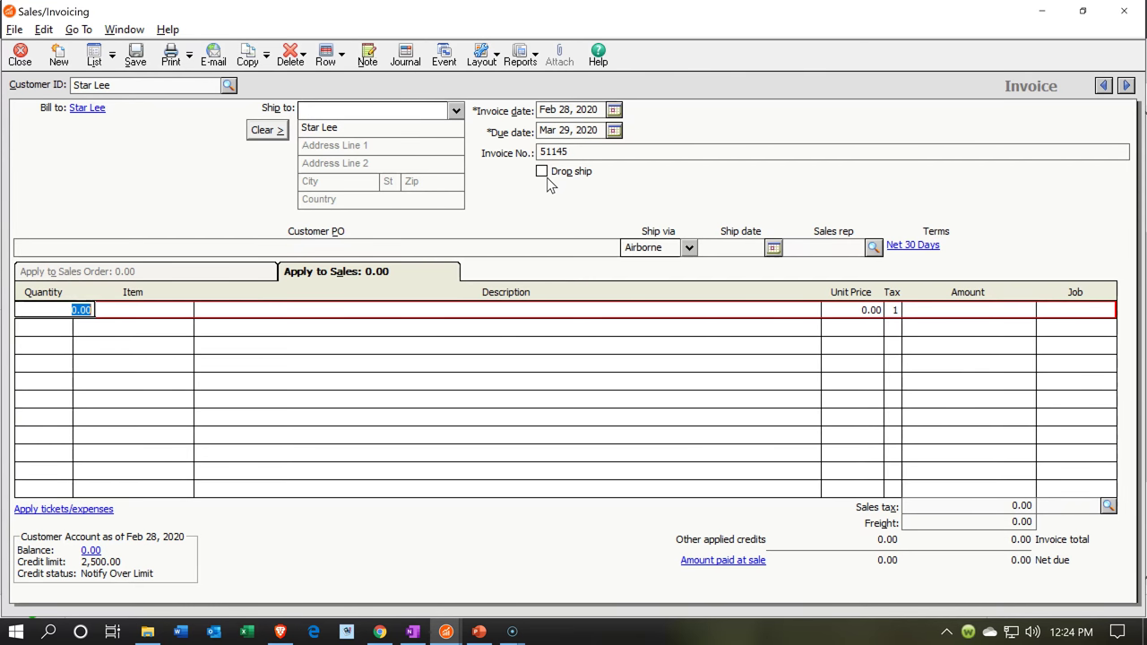
left_click(167, 307)
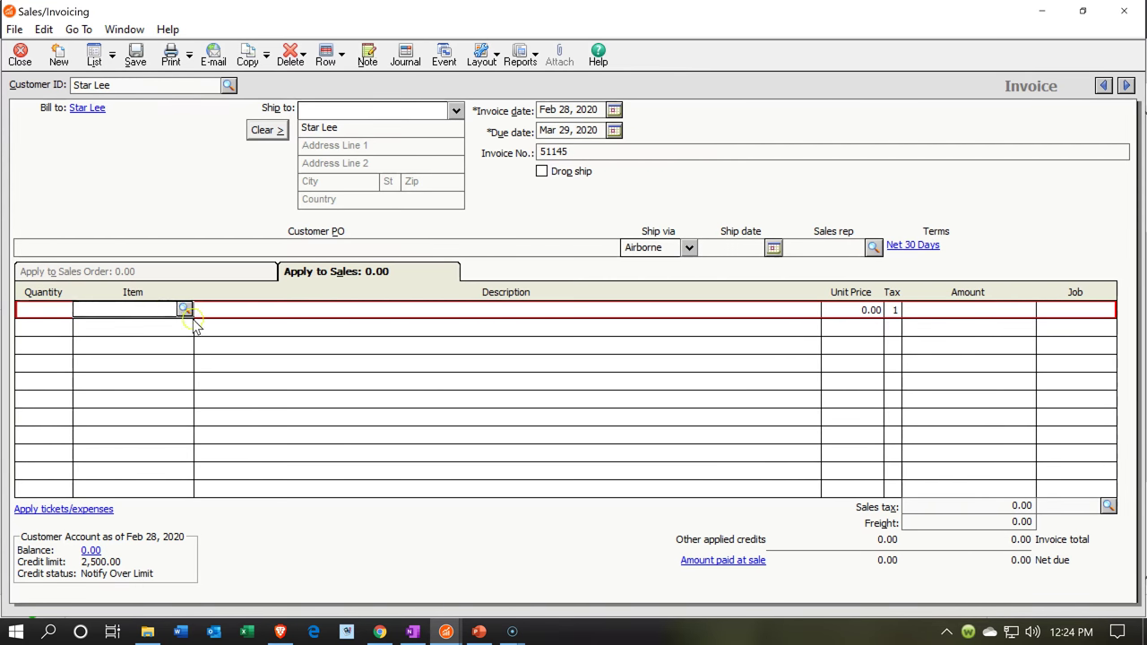
left_click(183, 310)
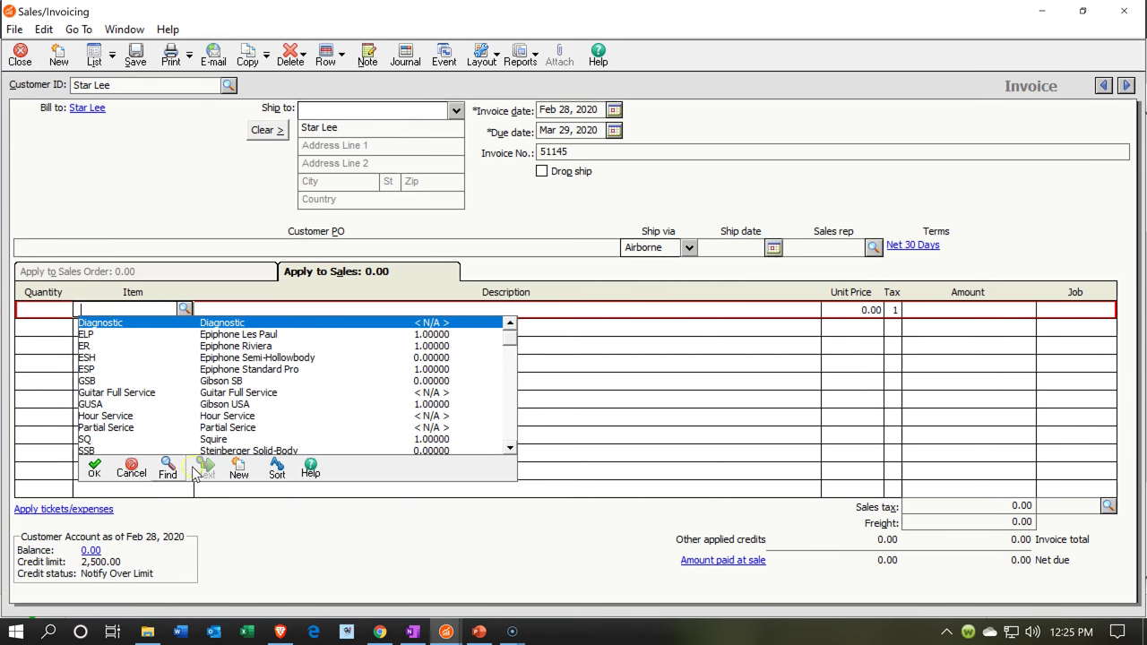
Create a new item with ID and description Jody Guitar Lessons.
left_click(241, 467)
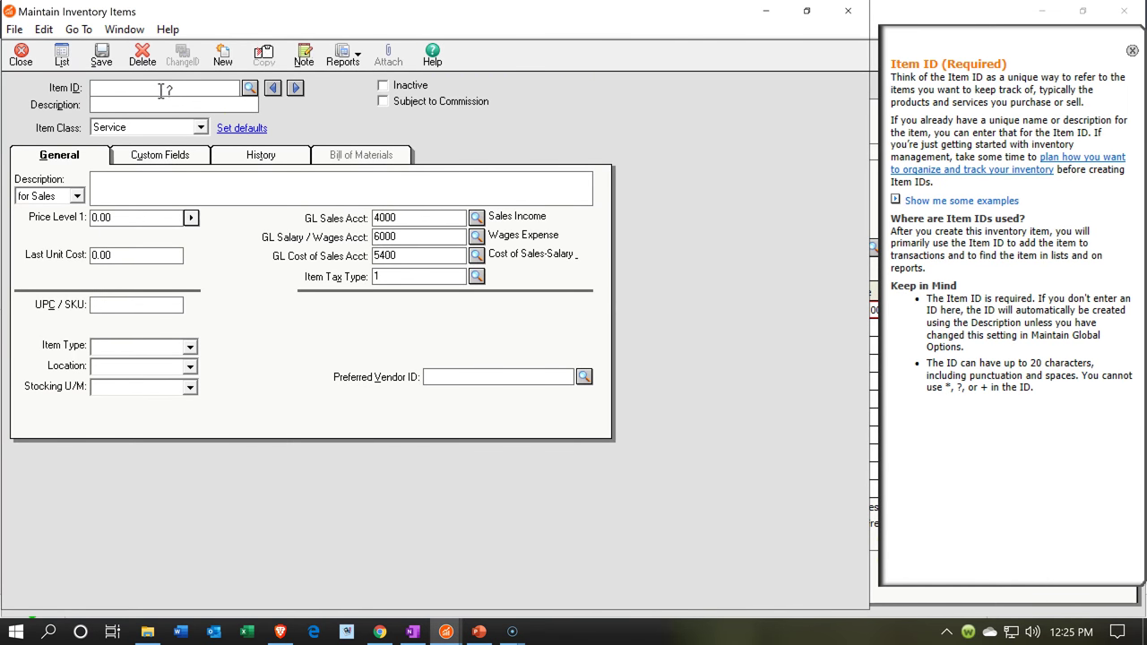
type("Jody Gui")
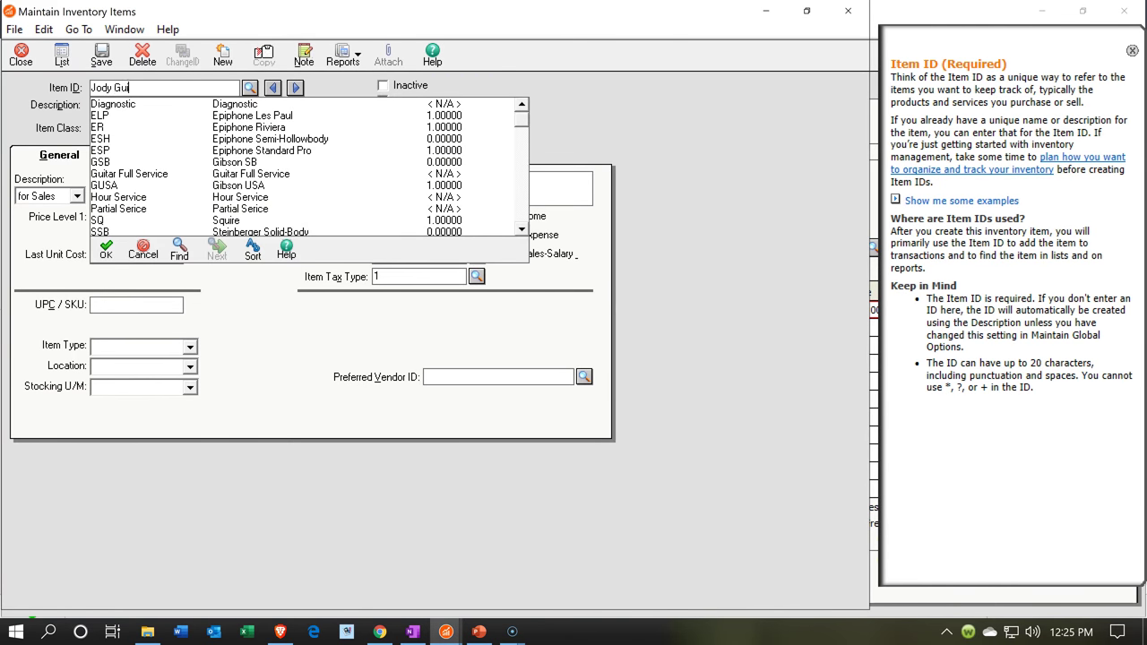
type("tar Lessons")
left_click_drag(175, 87, 91, 87)
key("ctrl+c")
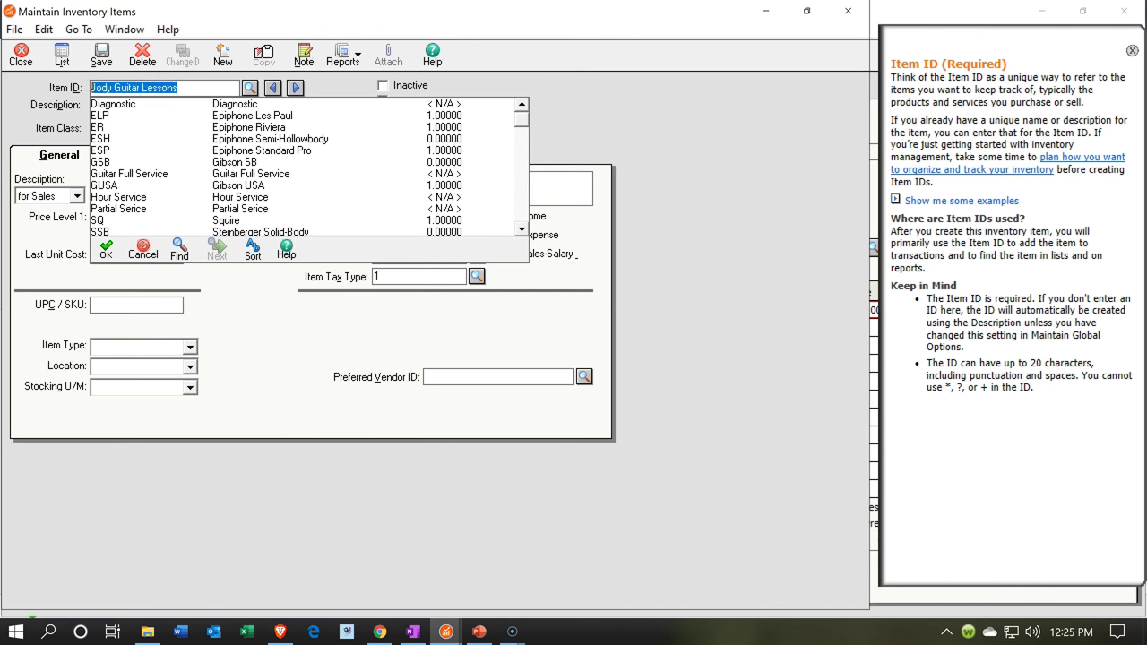
key("Tab")
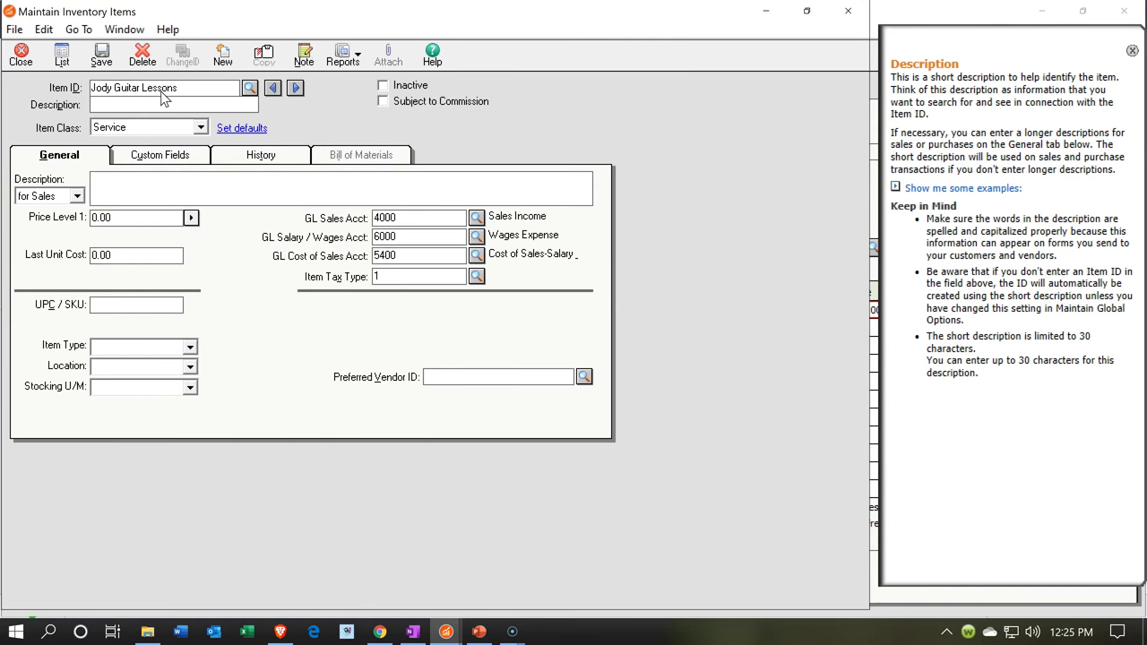
key("ctrl+v")
key("Tab")
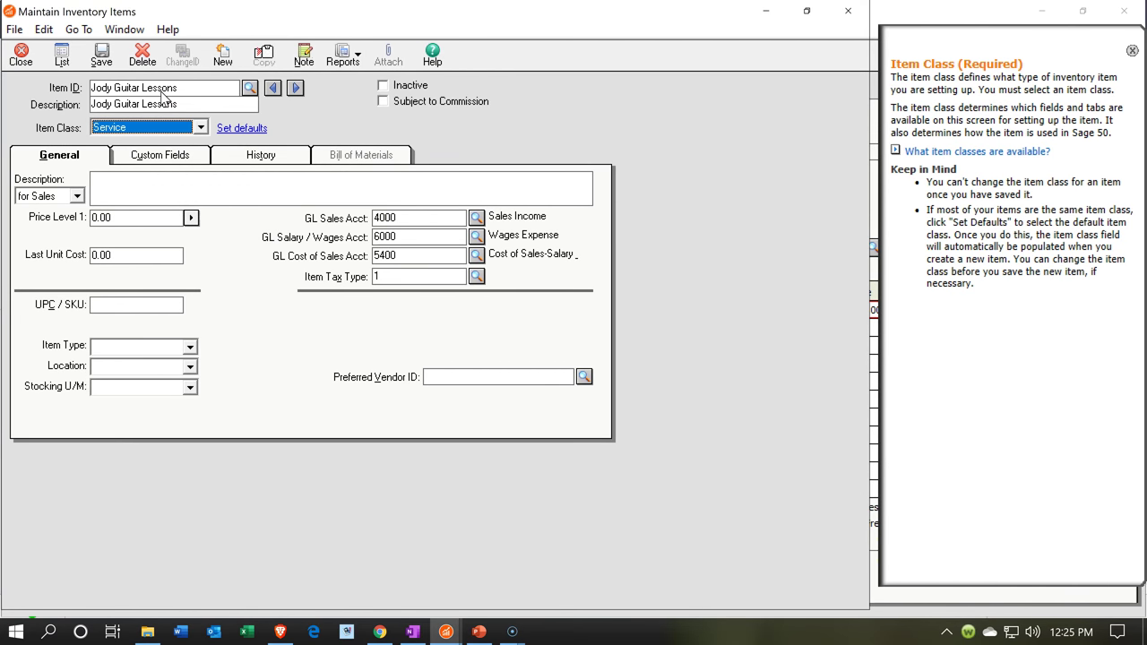
Set the item's Price Level 1 to 190.00 and start a new GL sales account.
key("Tab")
key("Tab")
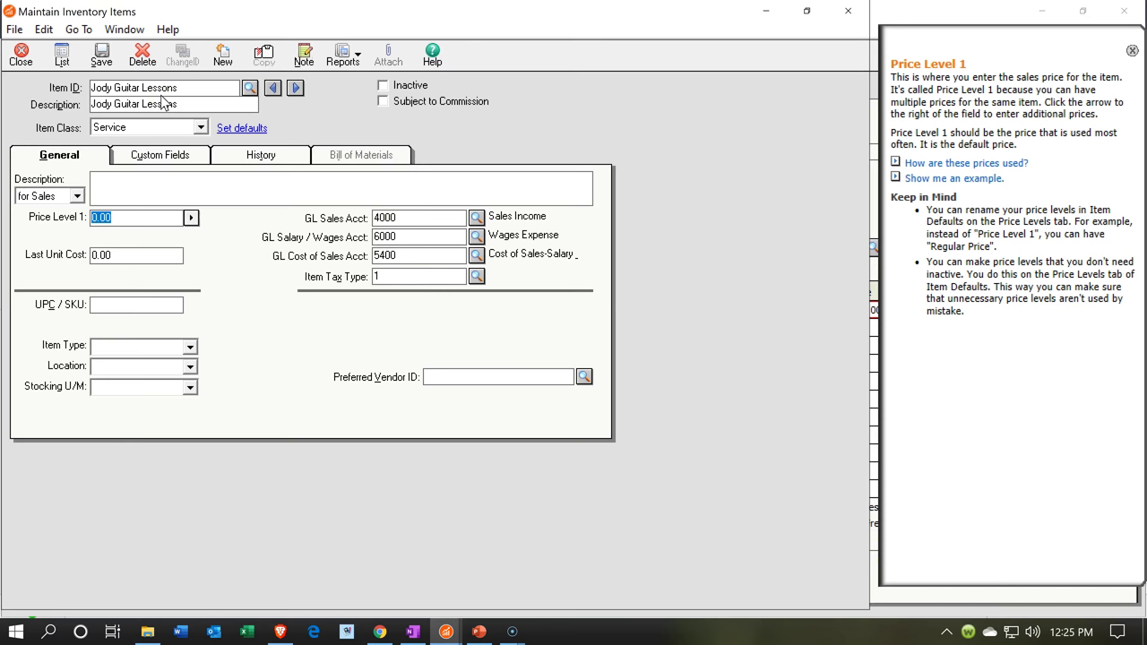
type("190")
key("Tab")
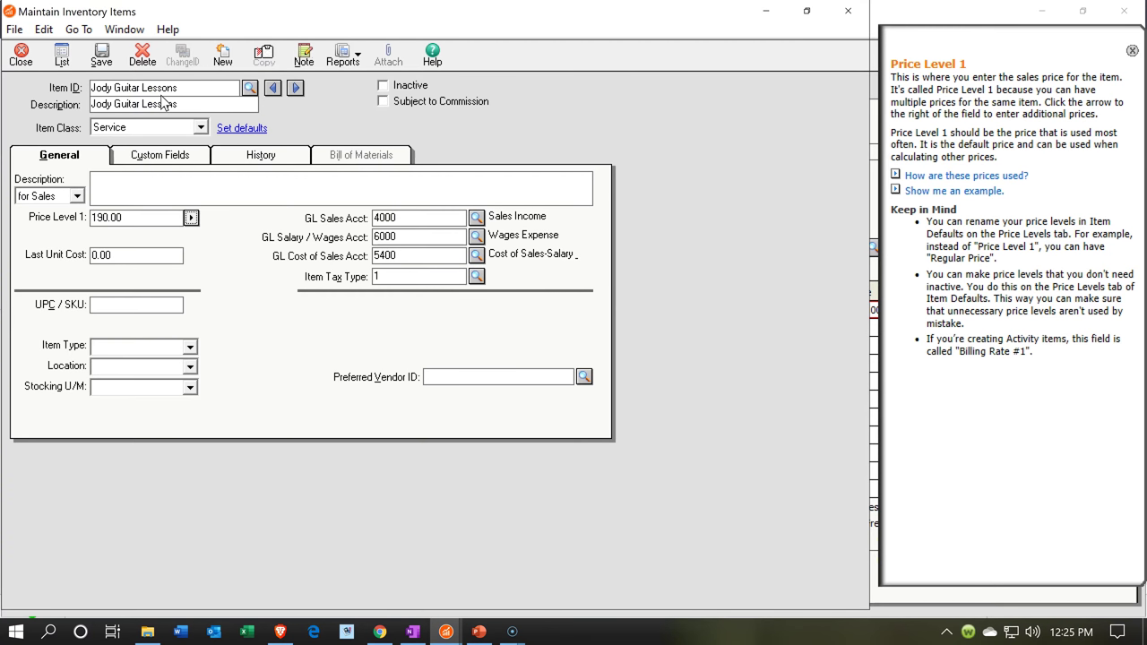
left_click(475, 218)
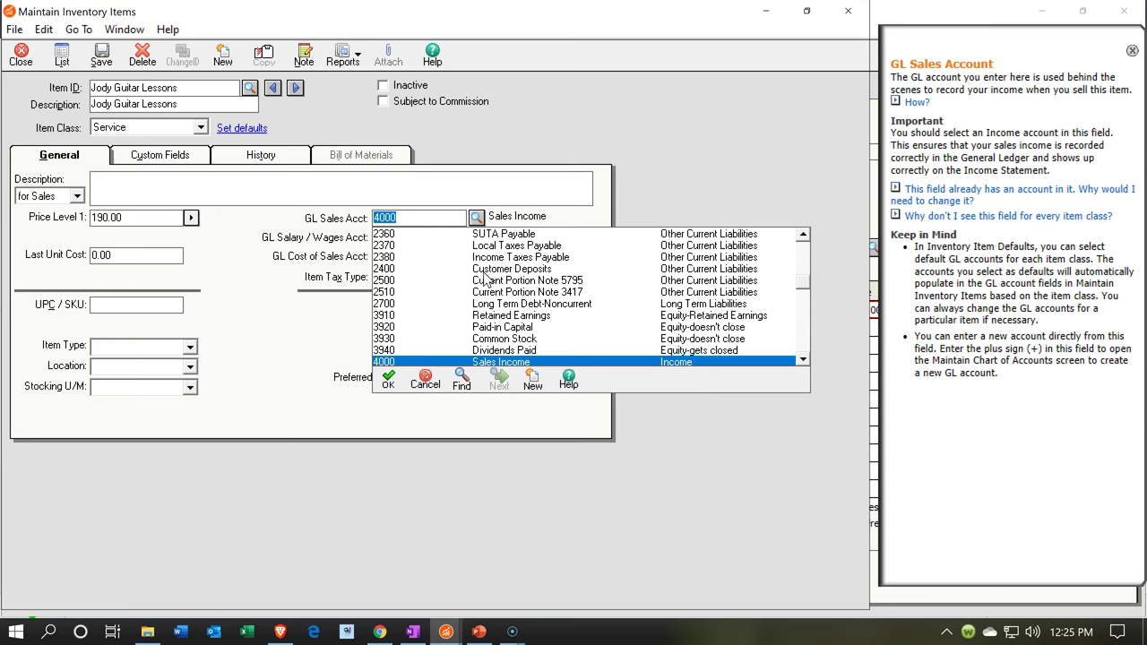
left_click(532, 383)
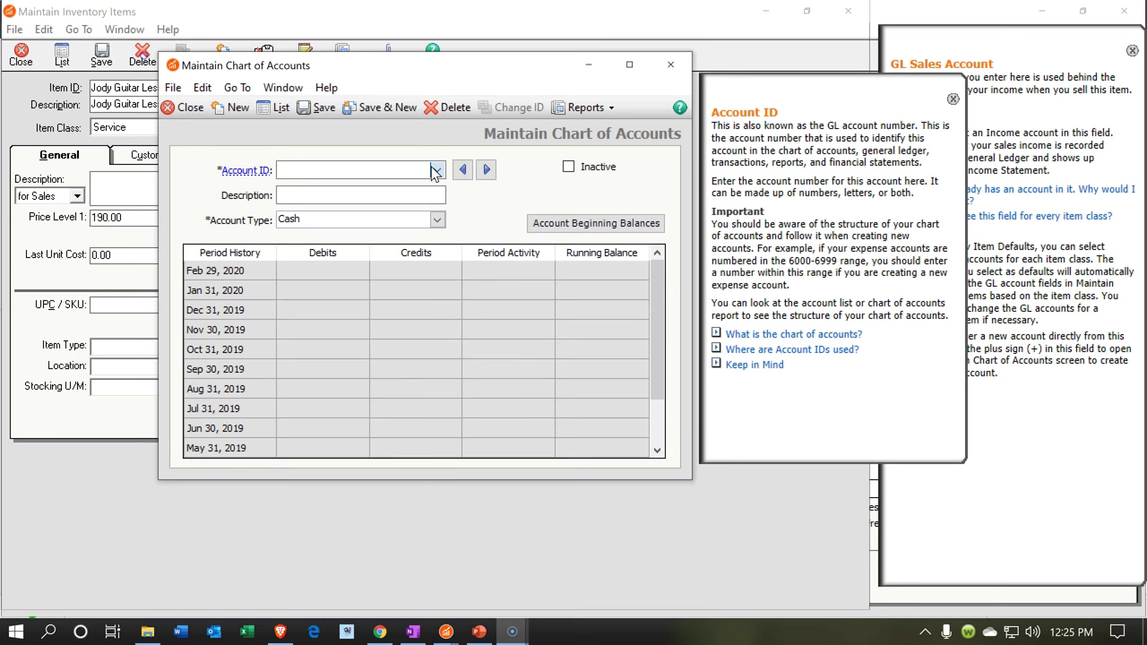
Enter Account ID 4055 with description Guitar Lessons.
left_click(436, 169)
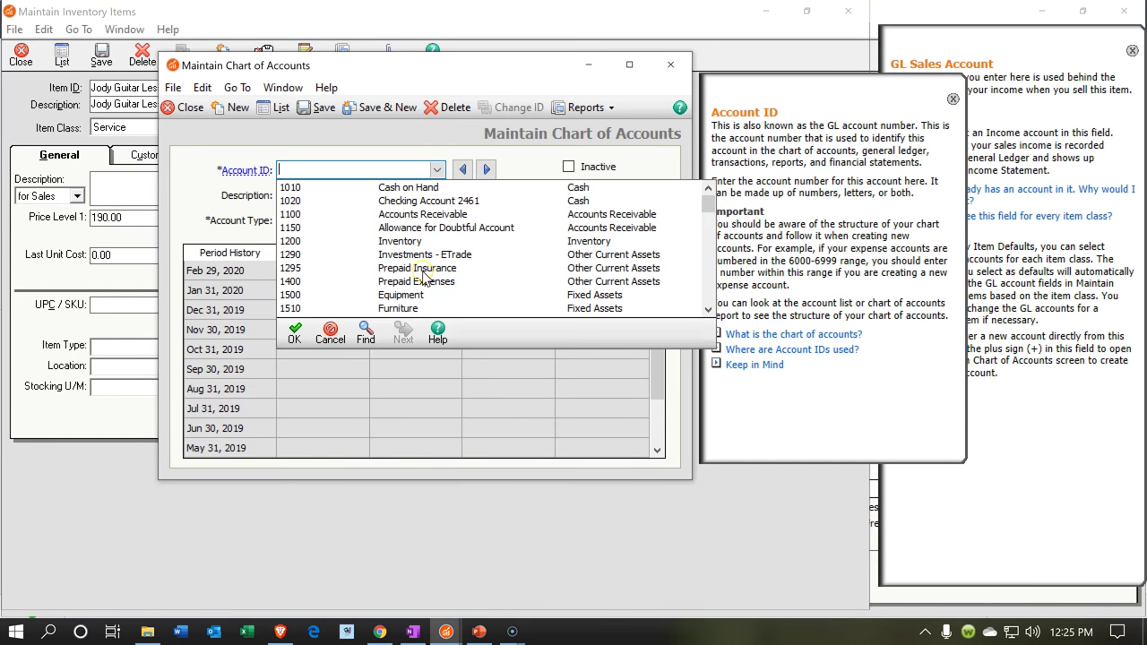
scroll(425, 277, "down", 5)
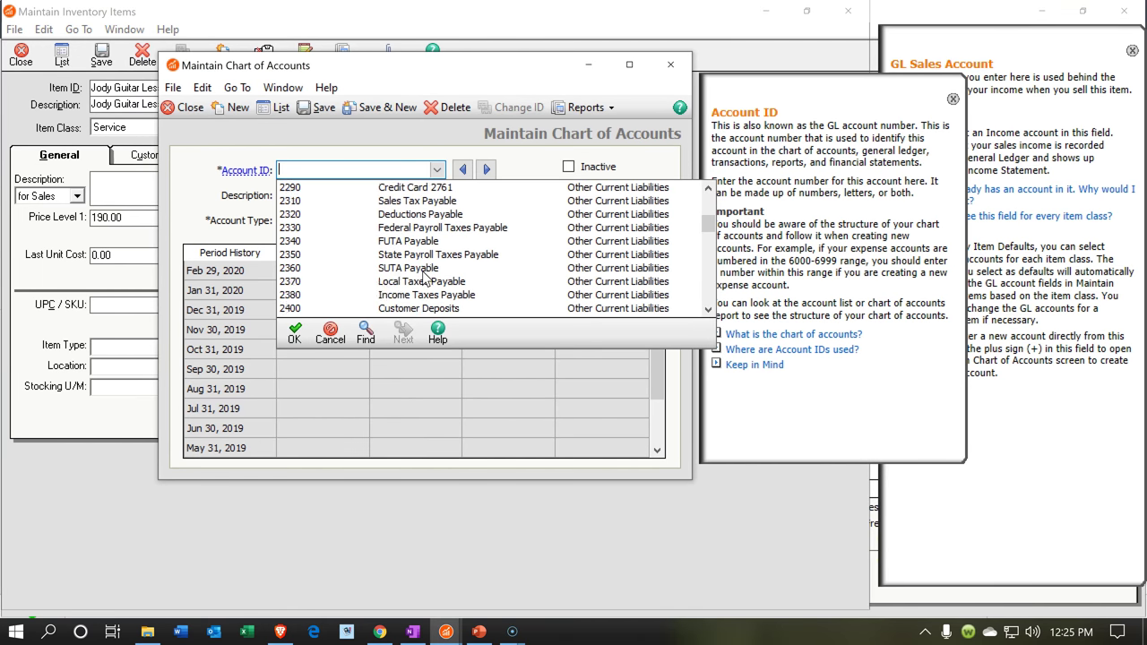
scroll(425, 277, "down", 3)
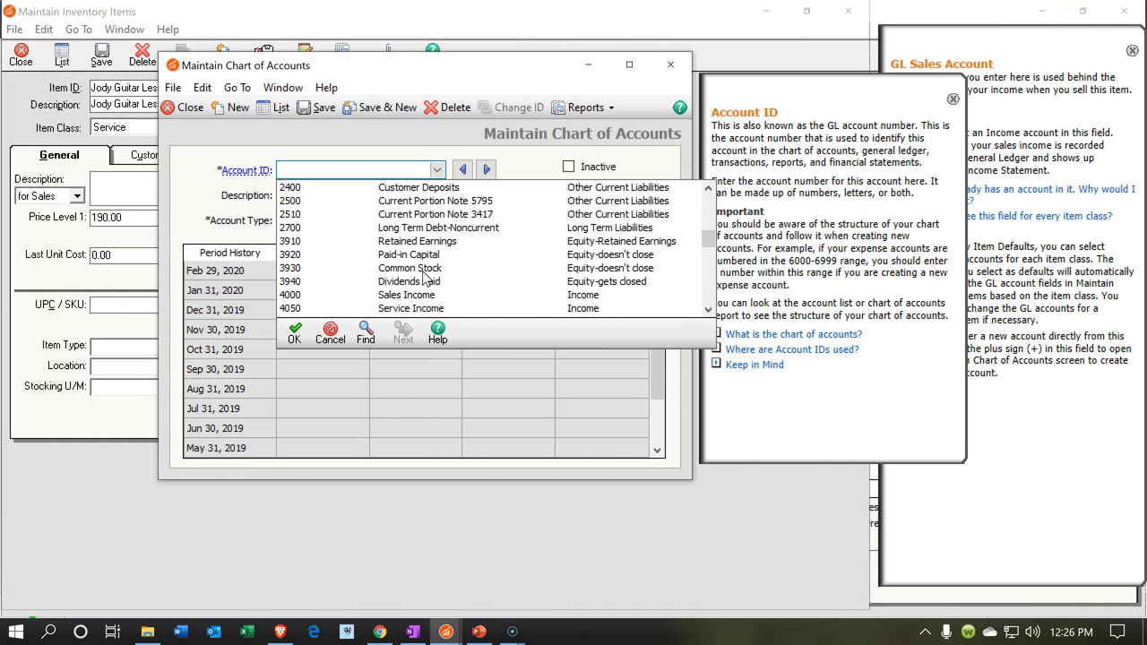
scroll(372, 262, "down", 1)
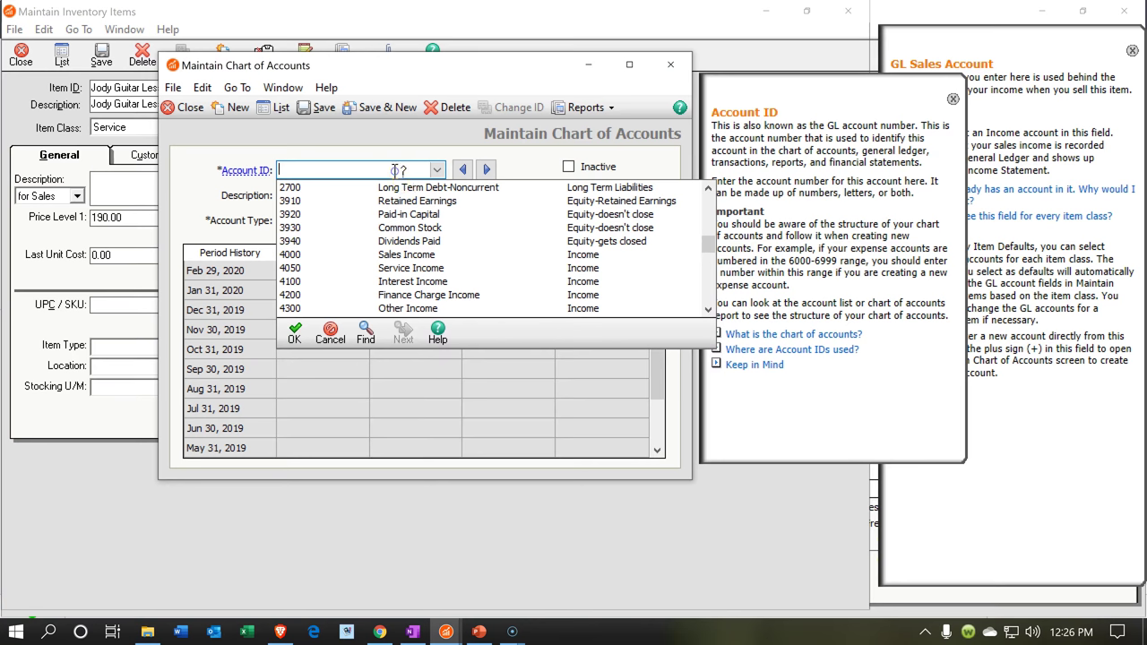
type("4055")
key("Tab")
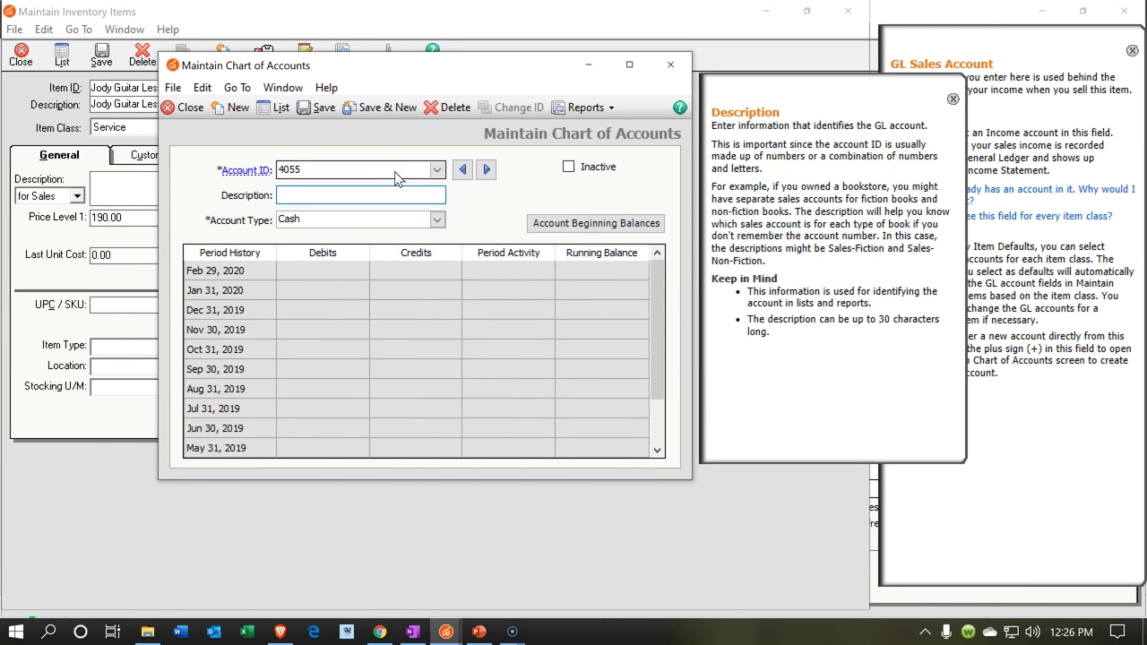
type("Guitar Lessons")
key("Tab")
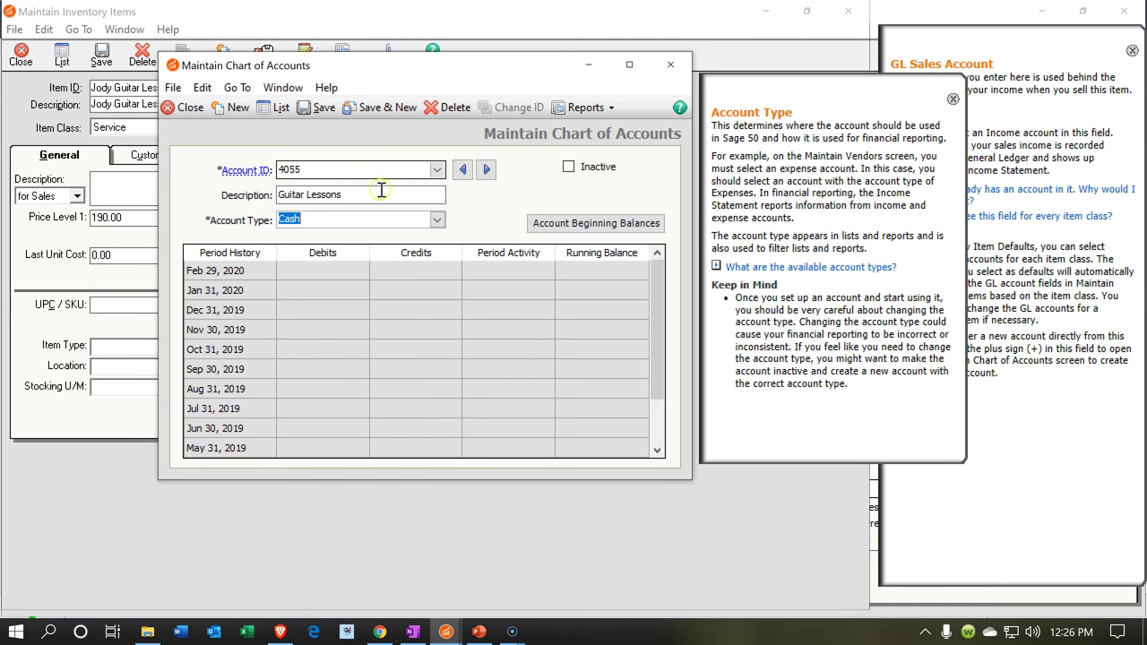
Make account 4055 an Income account, save it, and close the chart of accounts.
left_click(436, 221)
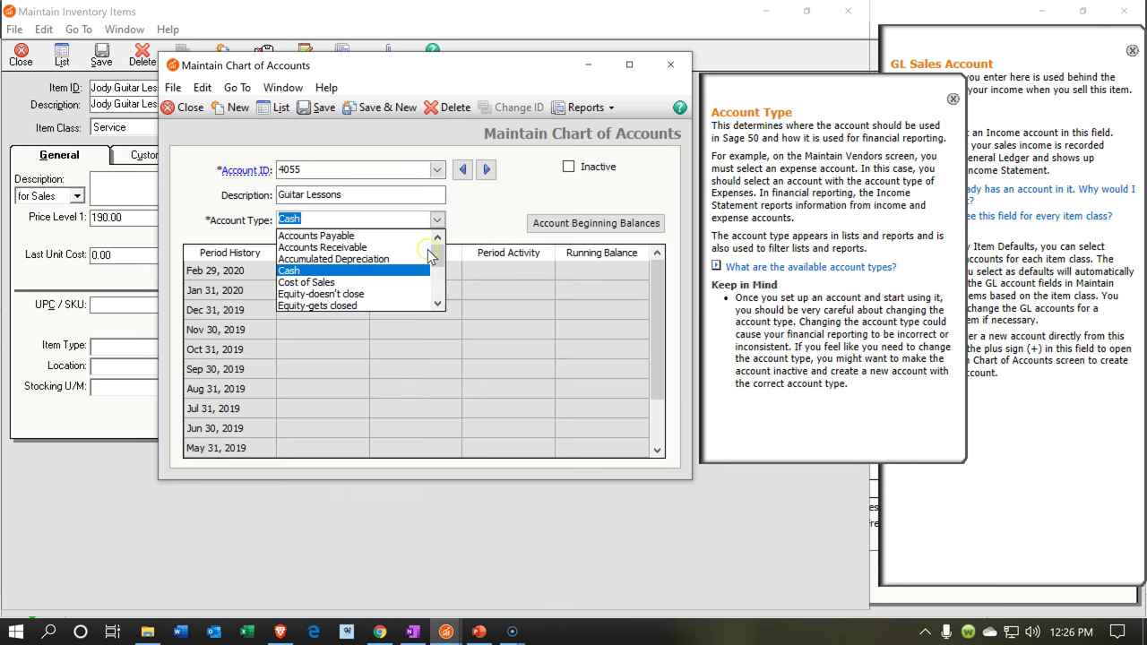
scroll(418, 271, "down", 3)
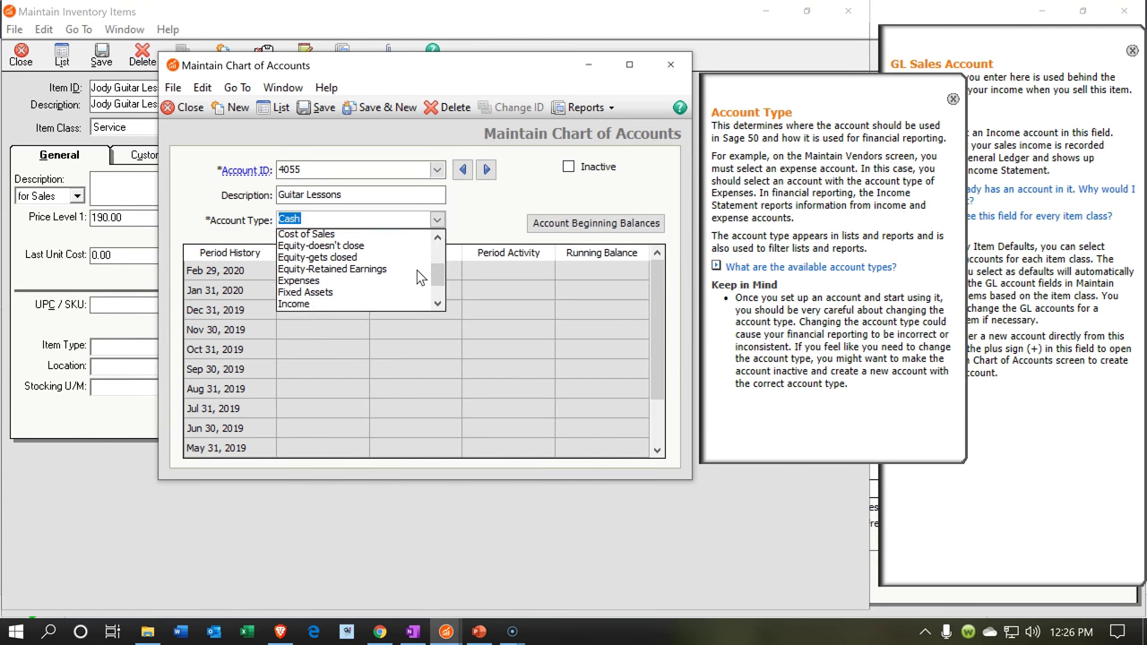
left_click(376, 283)
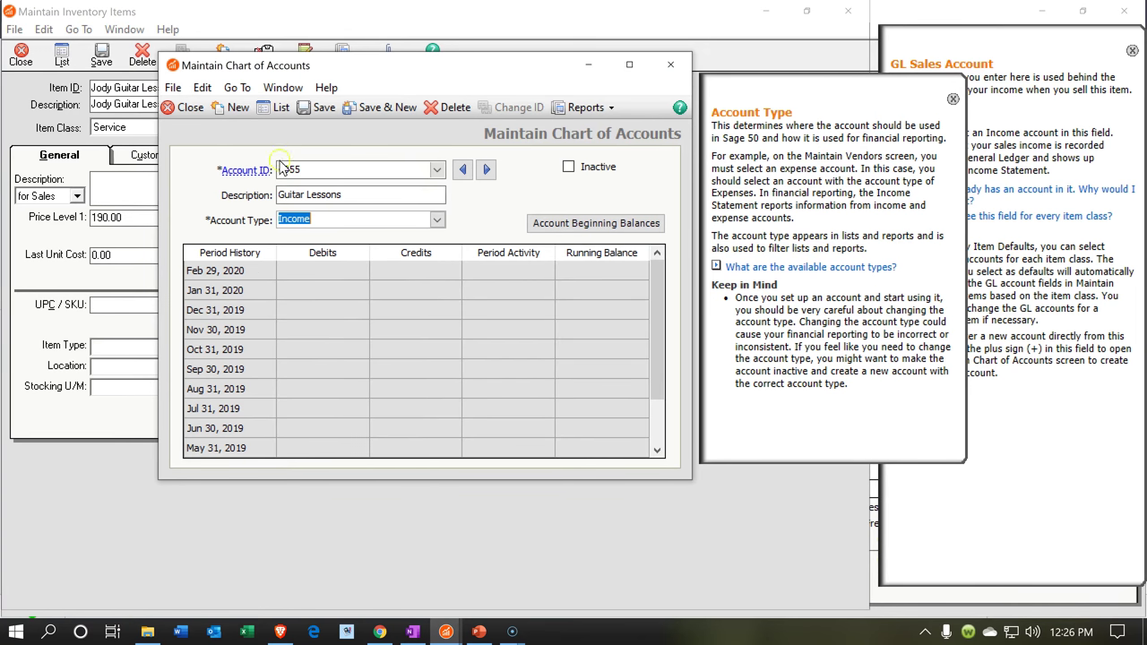
left_click(319, 108)
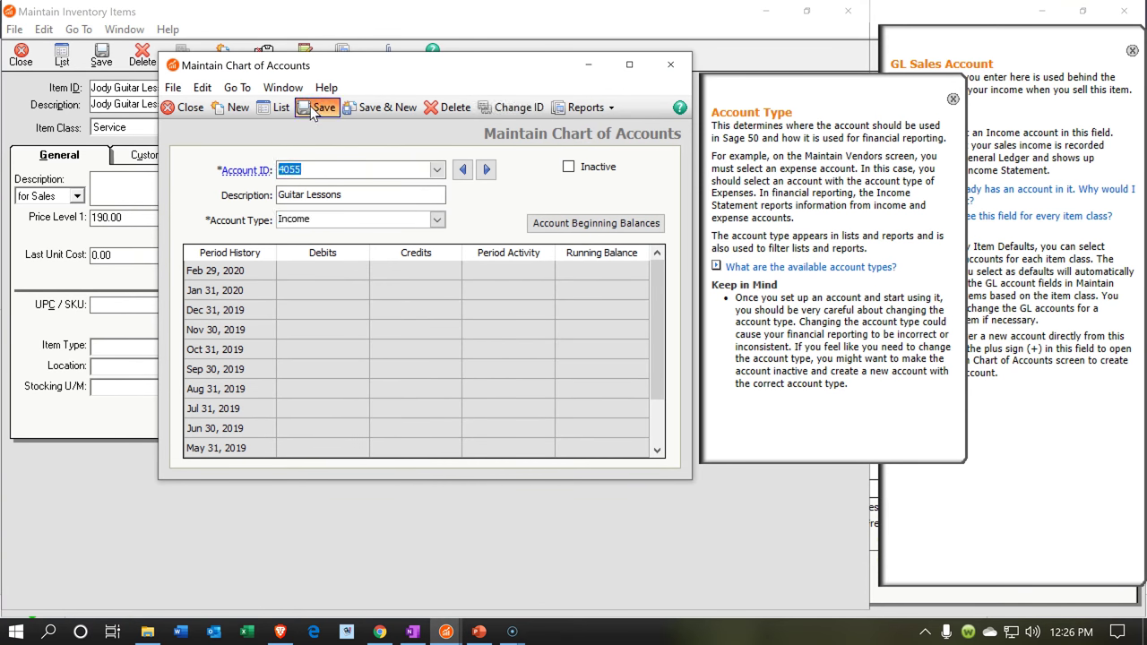
left_click(670, 64)
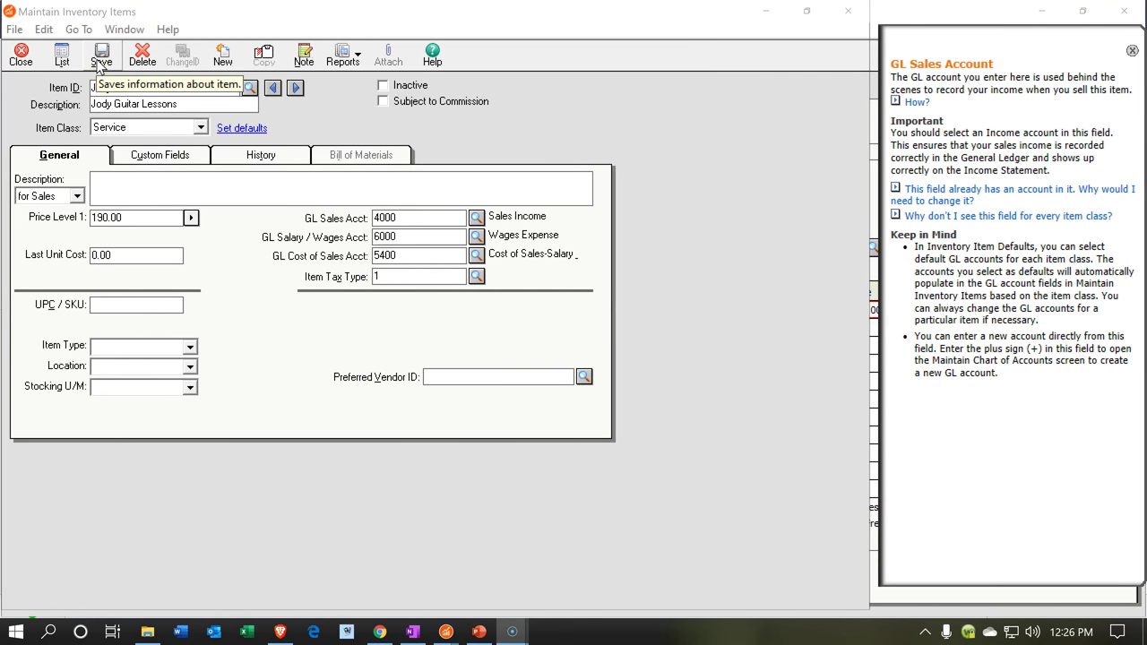
Save the Jody Guitar Lessons item and close Maintain Inventory Items.
left_click(100, 58)
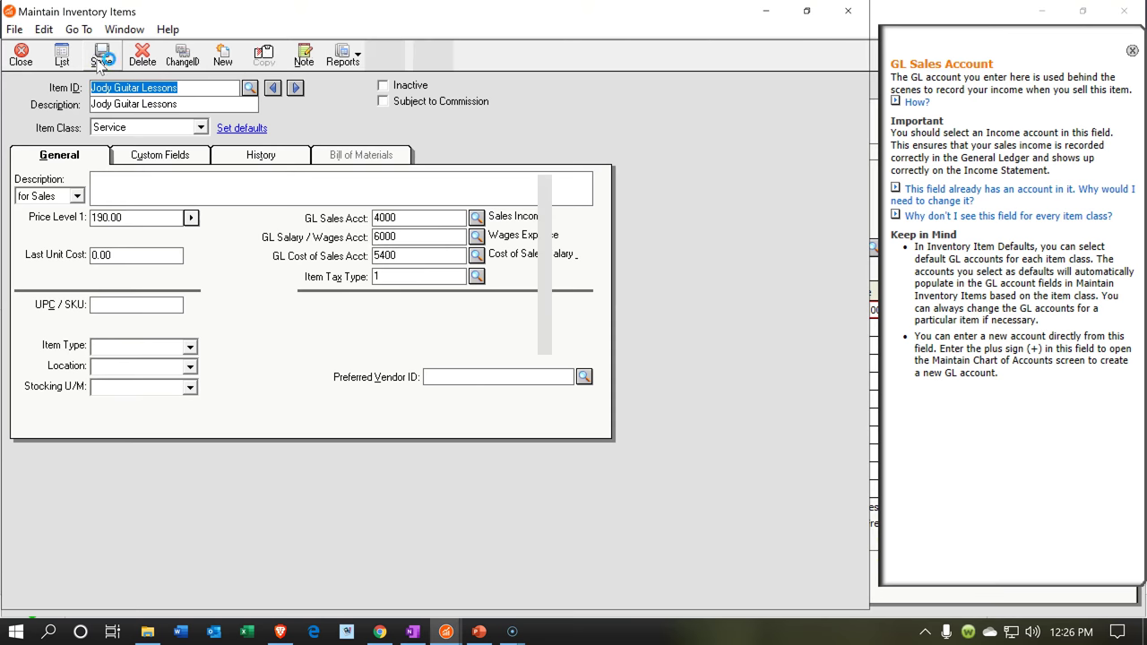
left_click(847, 11)
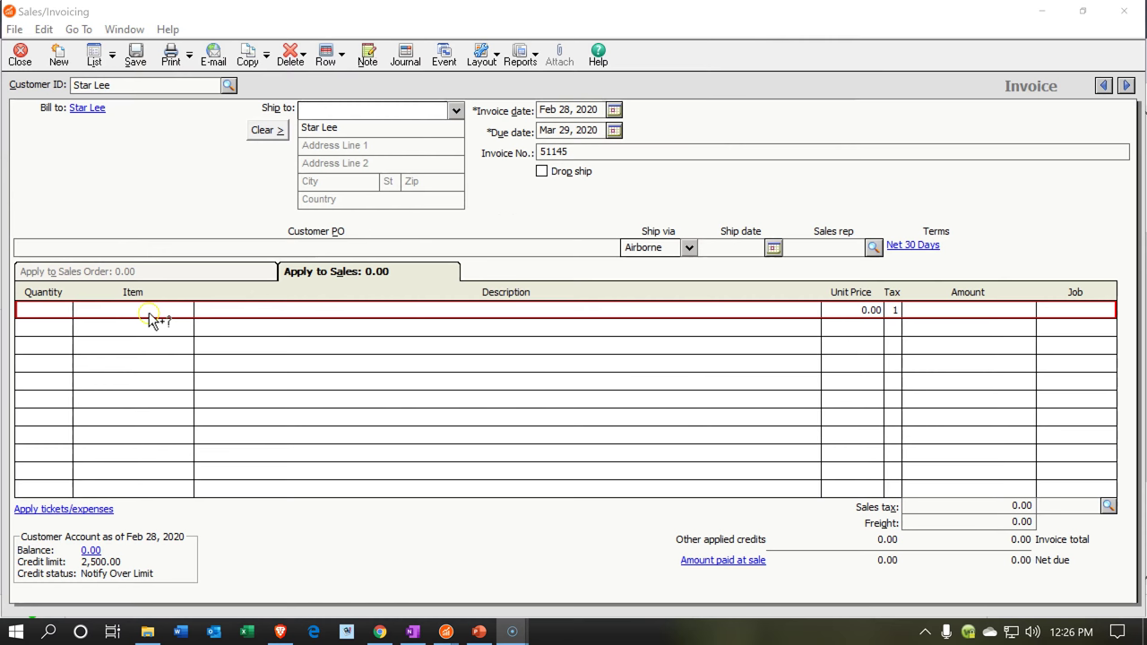
Bill 5 Jody Guitar Lessons at 190.00 each, totalling 950.00, and save invoice 51145.
left_click(149, 310)
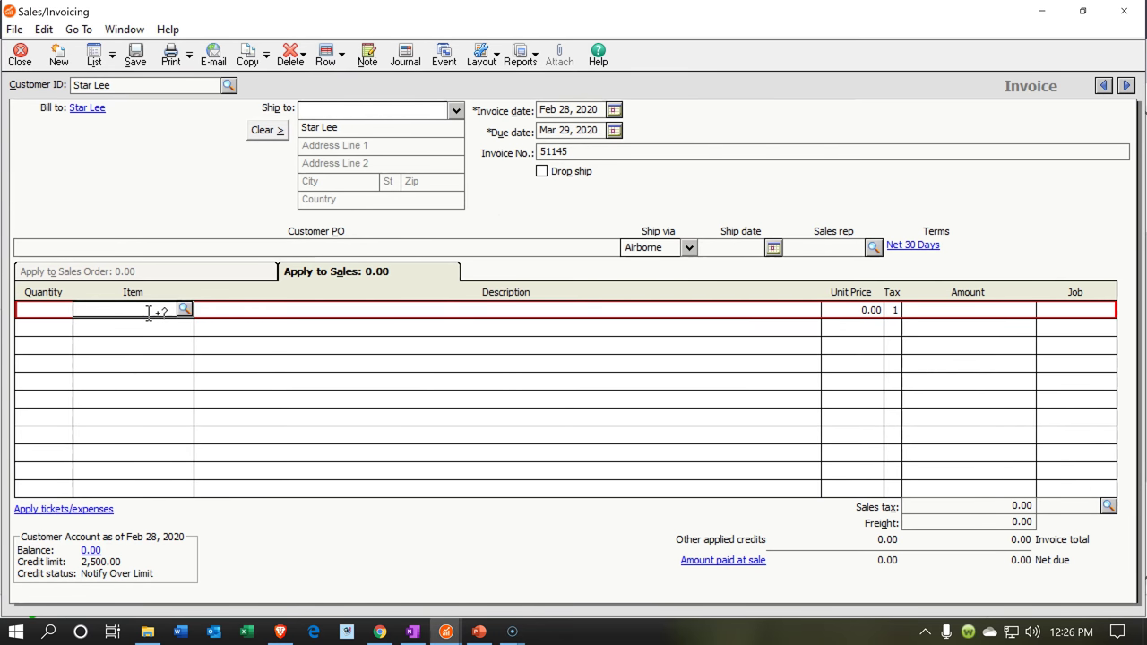
type("jody Guitar Lessons")
key("Tab")
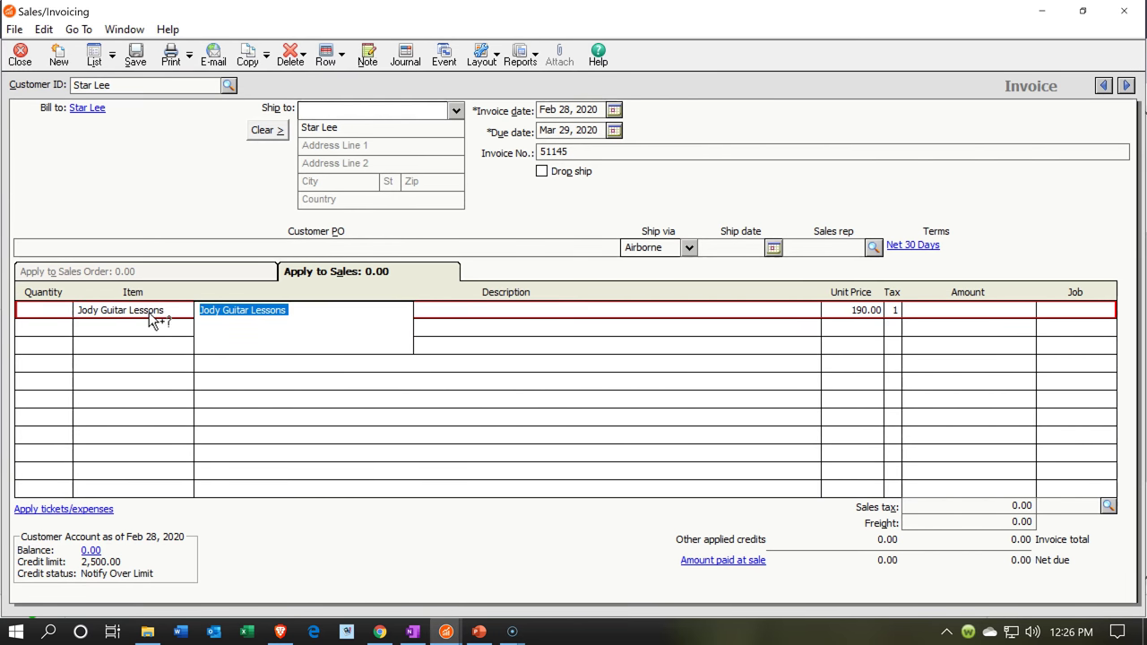
left_click(46, 310)
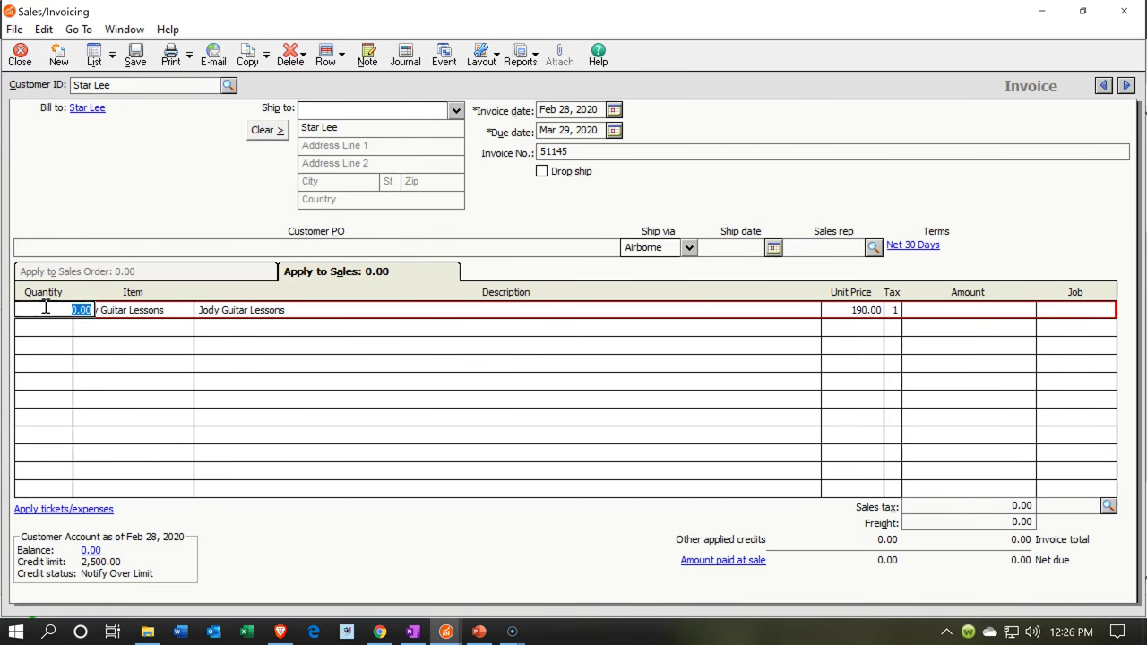
type("5")
key("Tab")
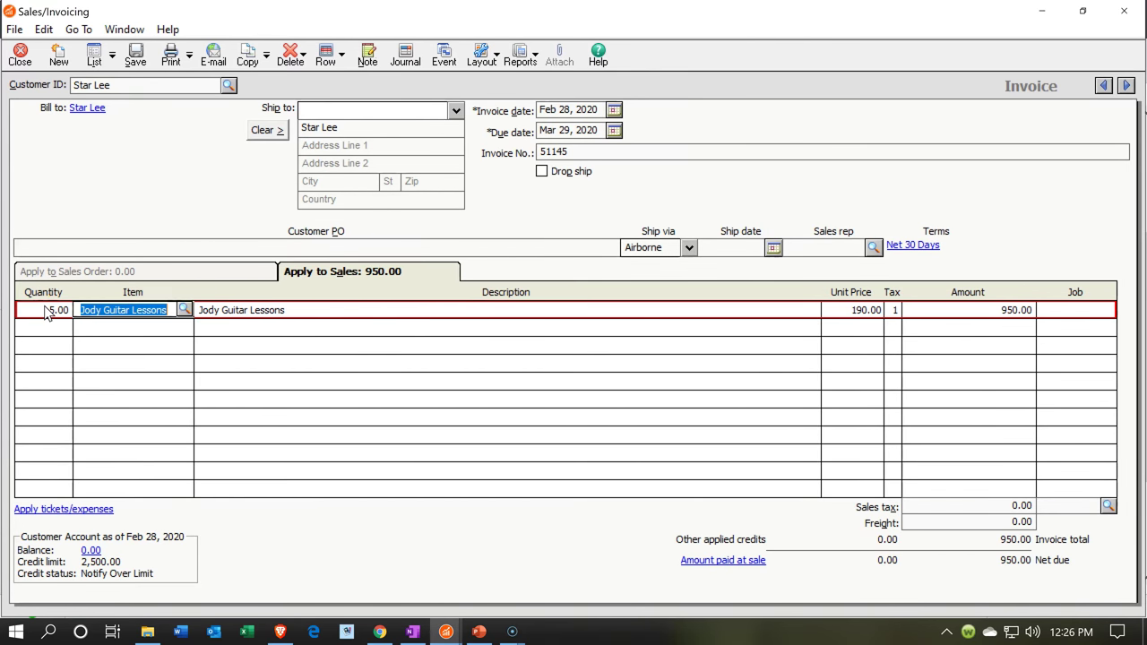
key("Tab")
key("Tab")
key("Tab")
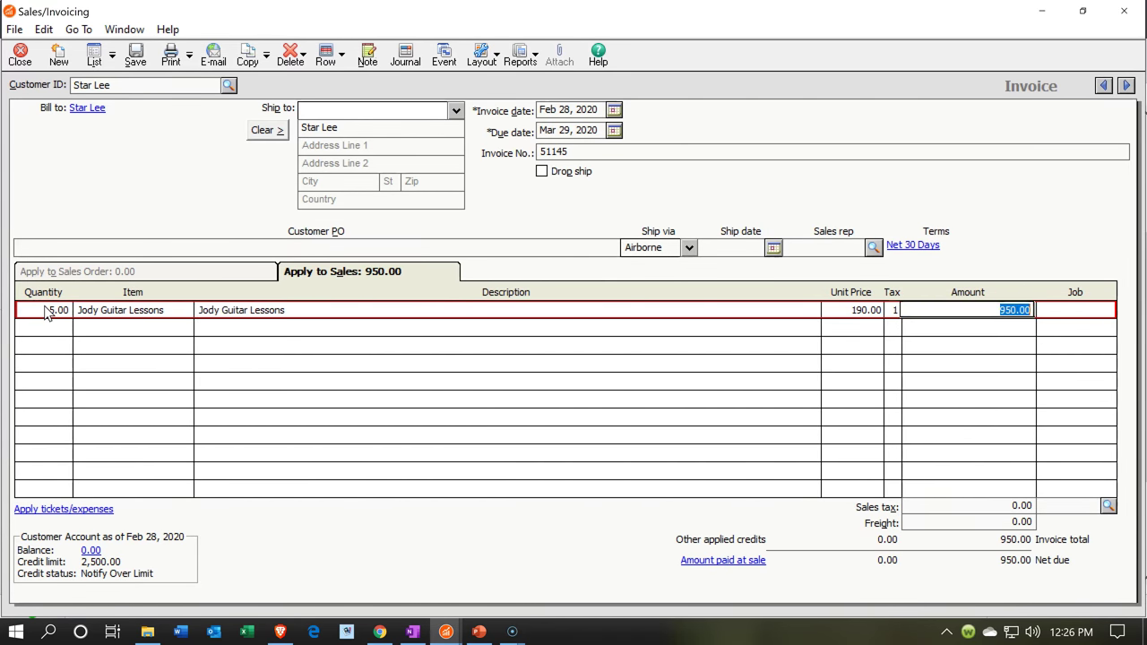
key("Tab")
key("Tab")
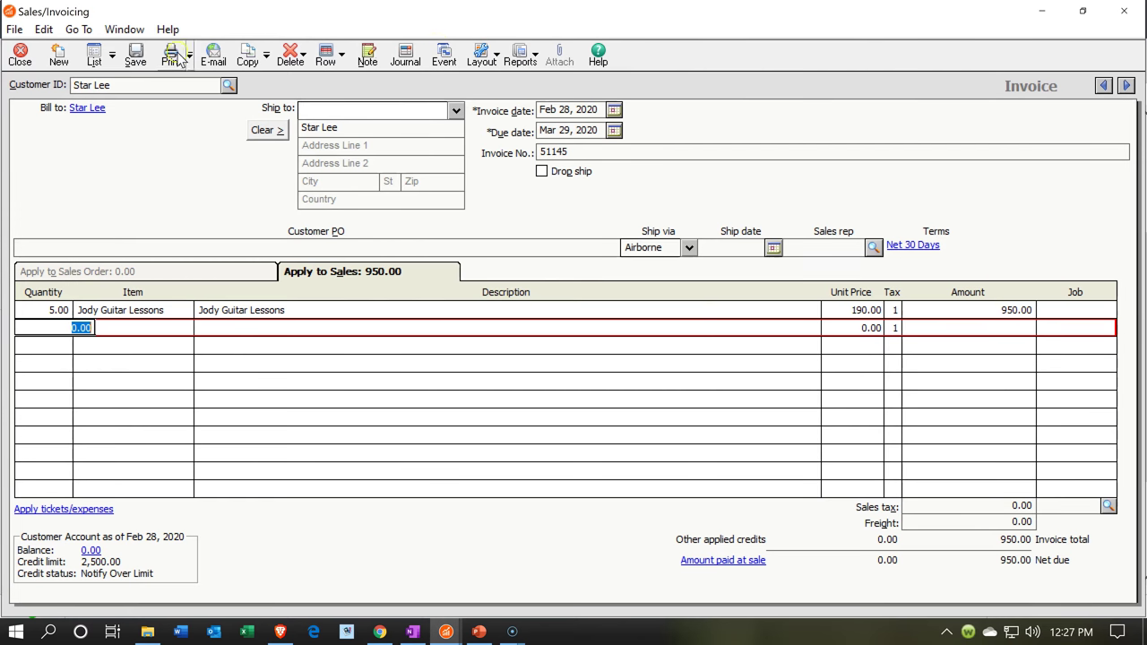
left_click(136, 53)
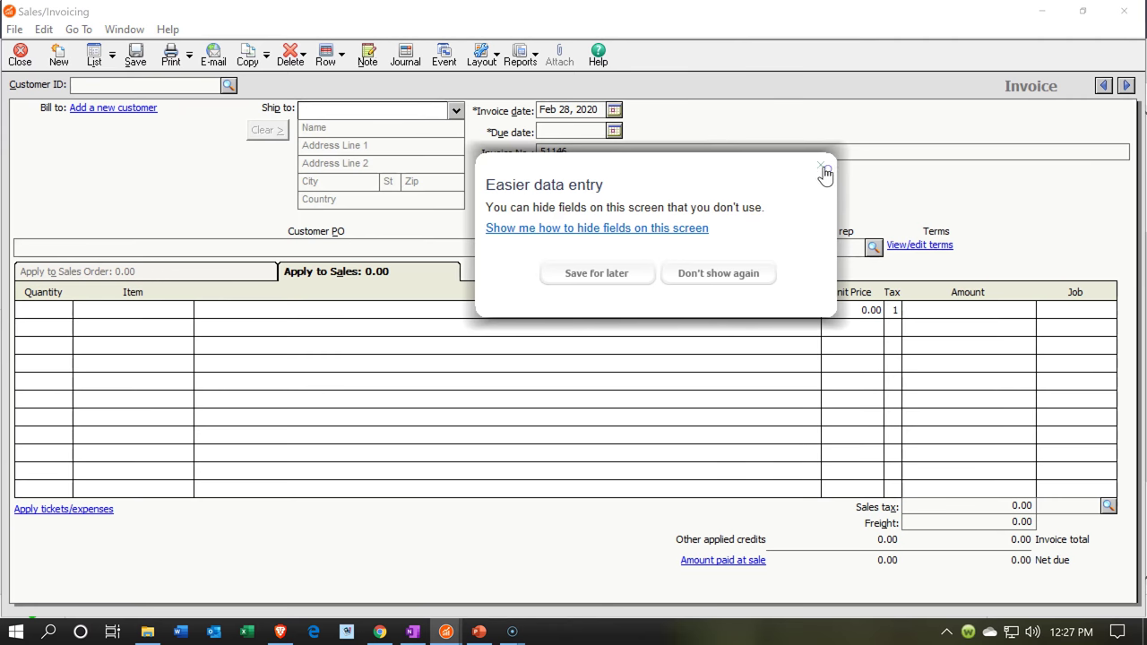
Dismiss the data entry tip and start a new customer, entering their full name as ID and name.
left_click(823, 172)
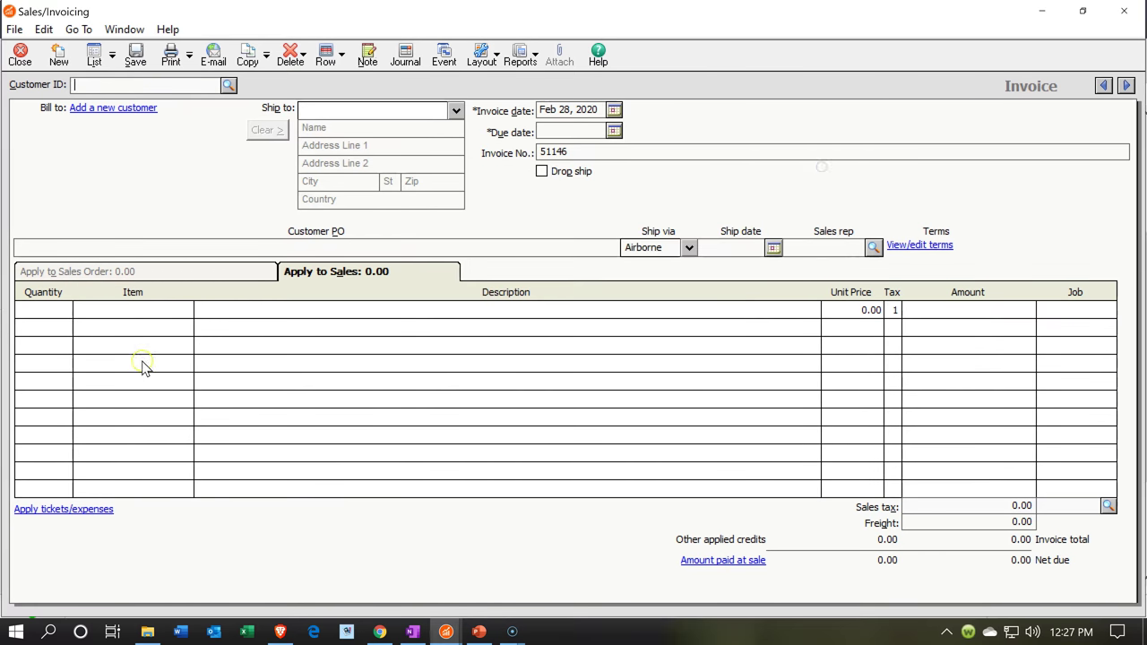
left_click(230, 86)
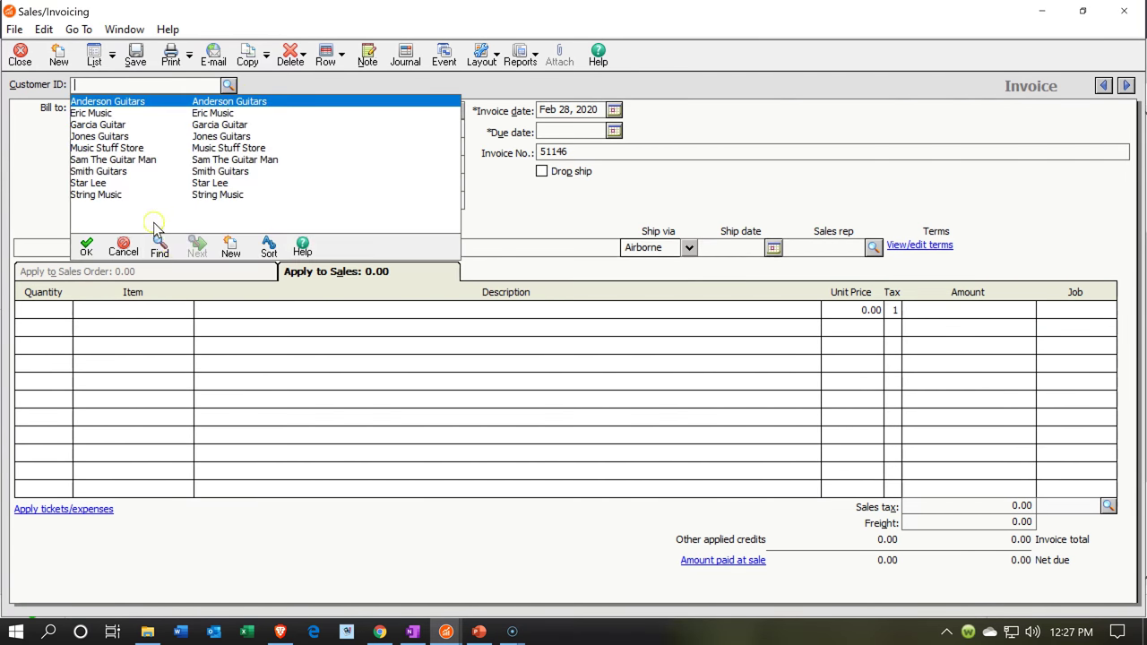
left_click(232, 253)
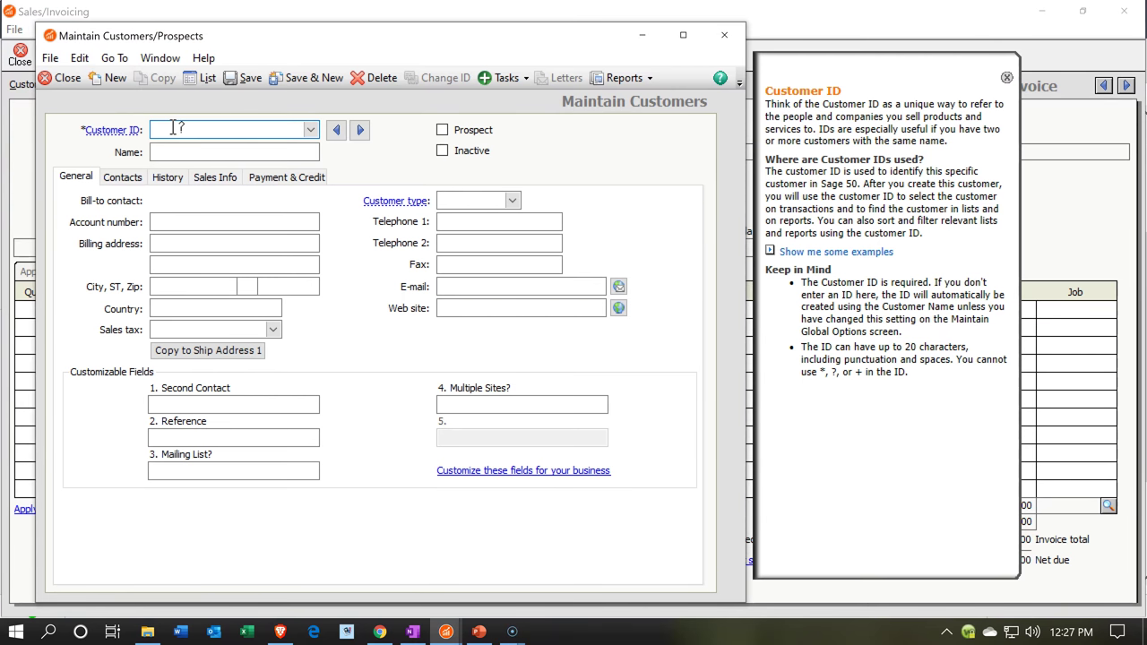
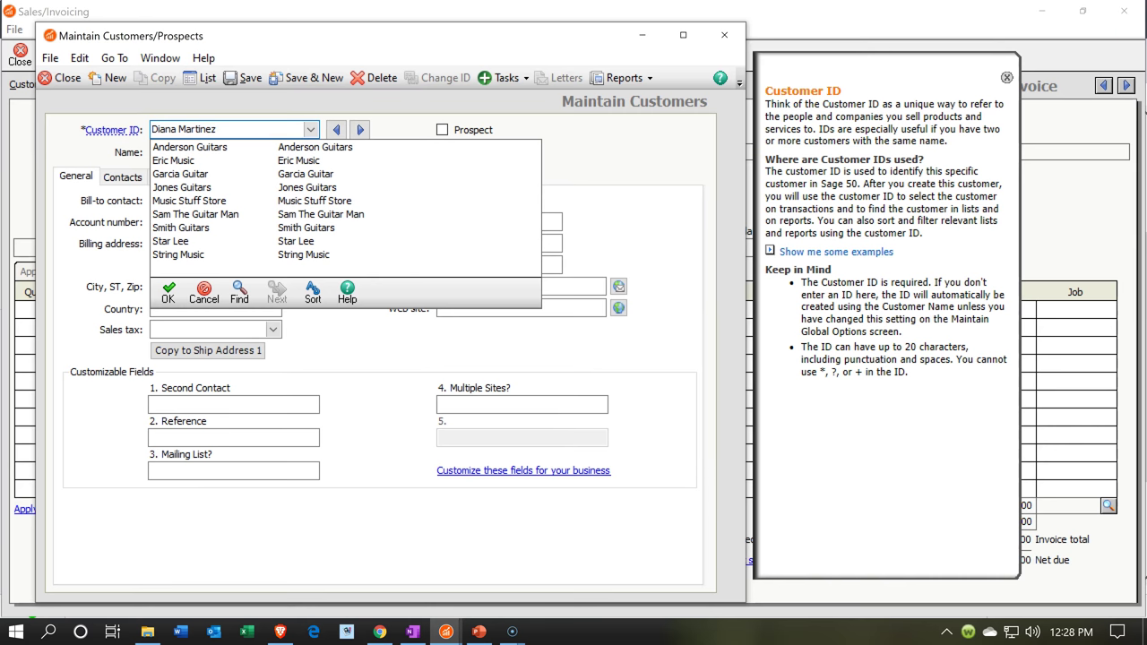
left_click_drag(215, 129, 152, 129)
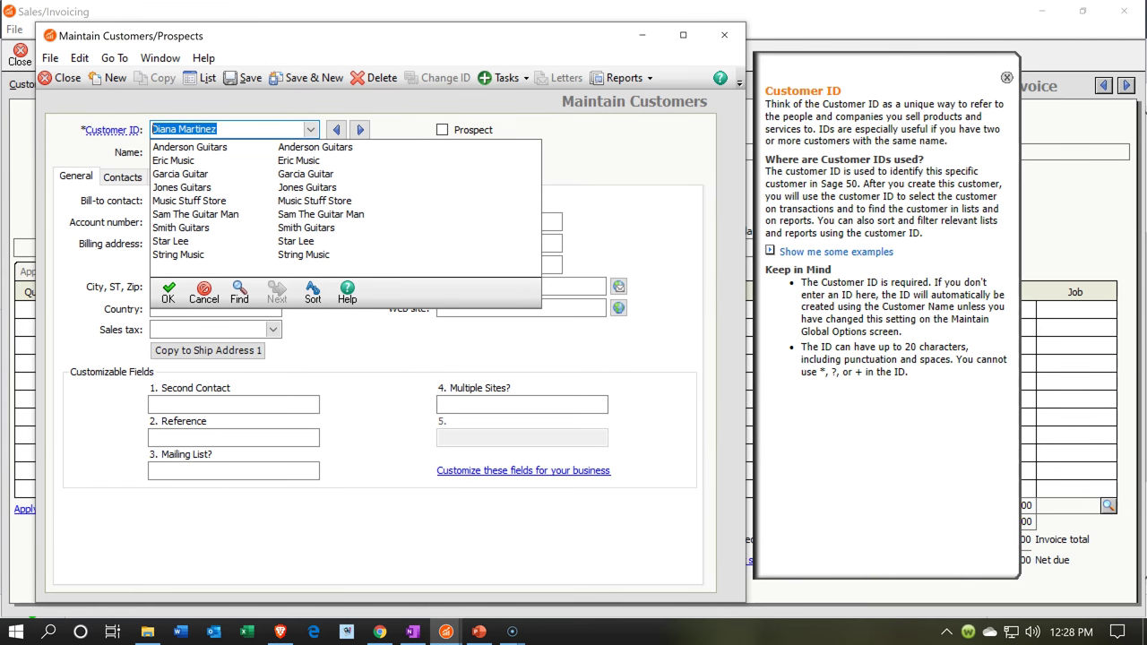
key("ctrl+c")
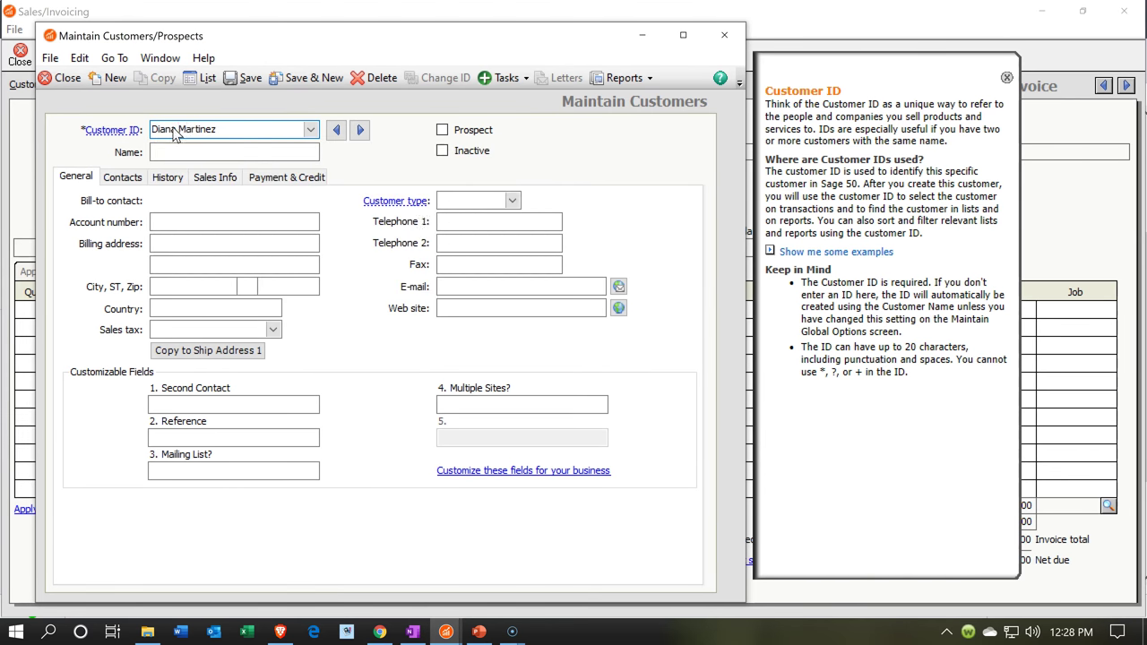
key("Tab")
key("ctrl+v")
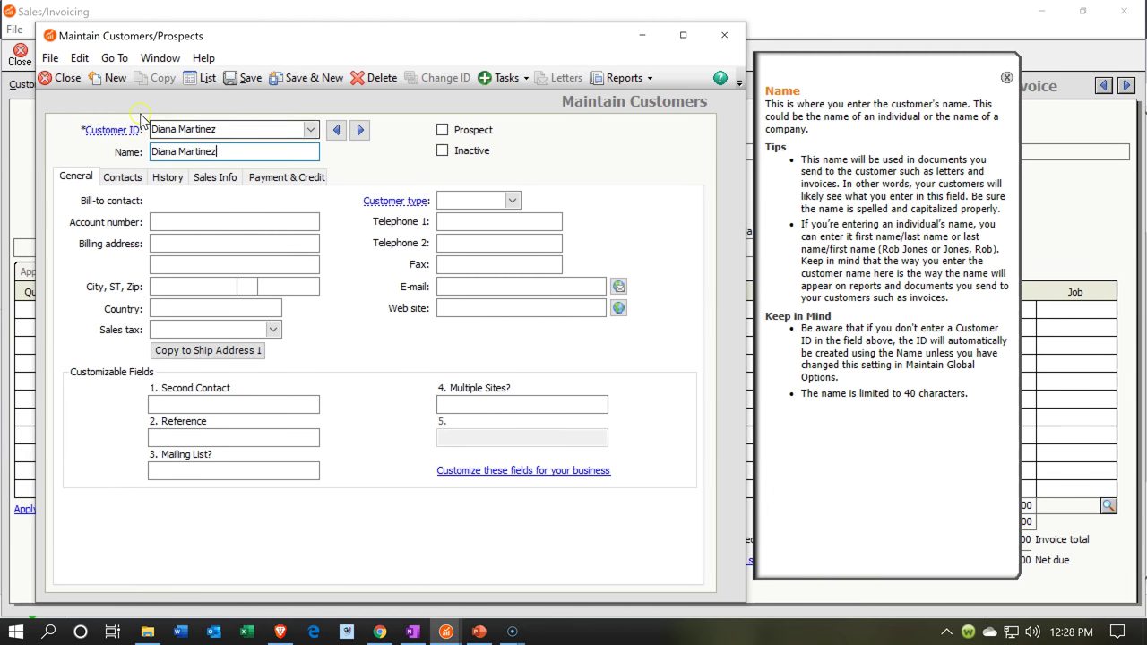
Set the customer type to Lessons, save the record and return to the invoice.
left_click(513, 202)
left_click(470, 219)
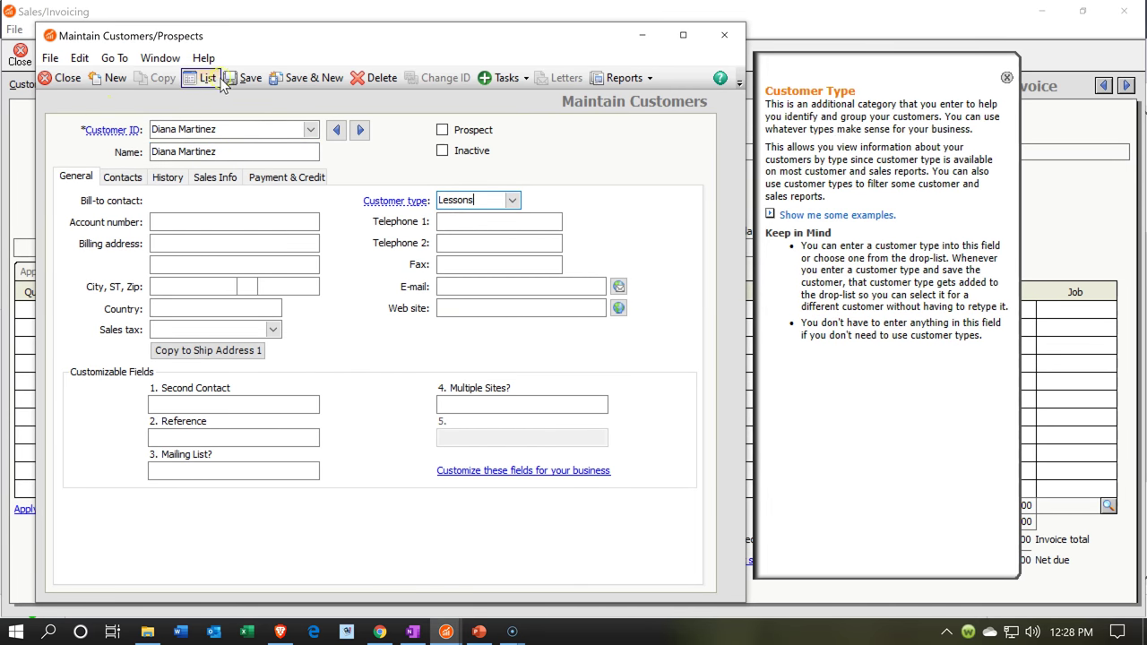
left_click(224, 76)
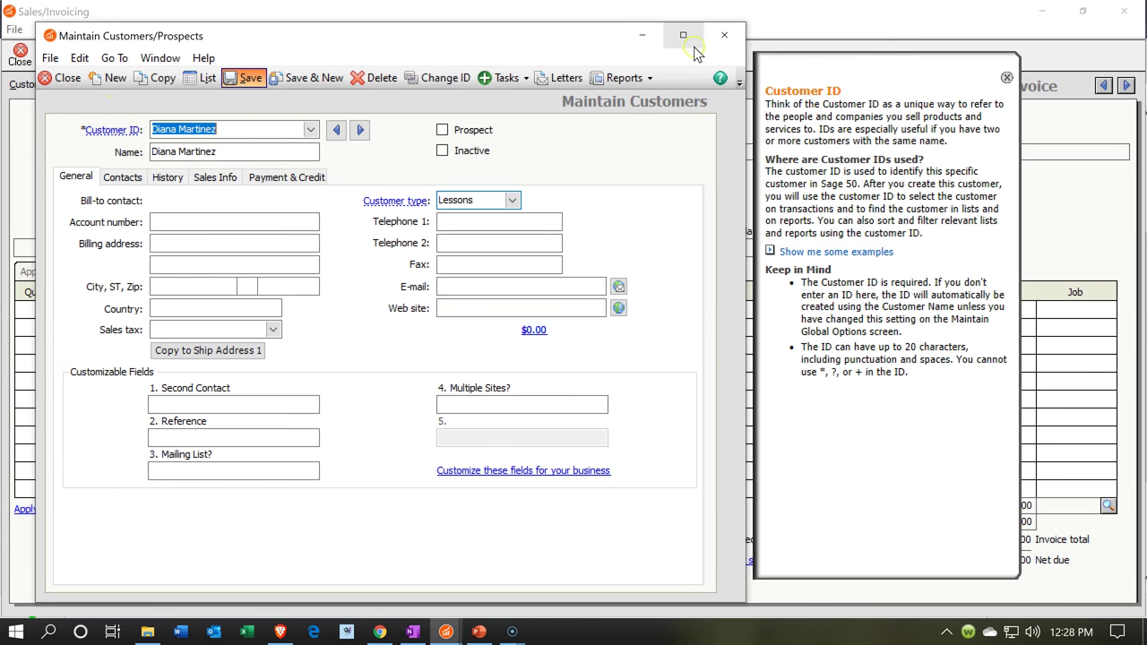
left_click(724, 36)
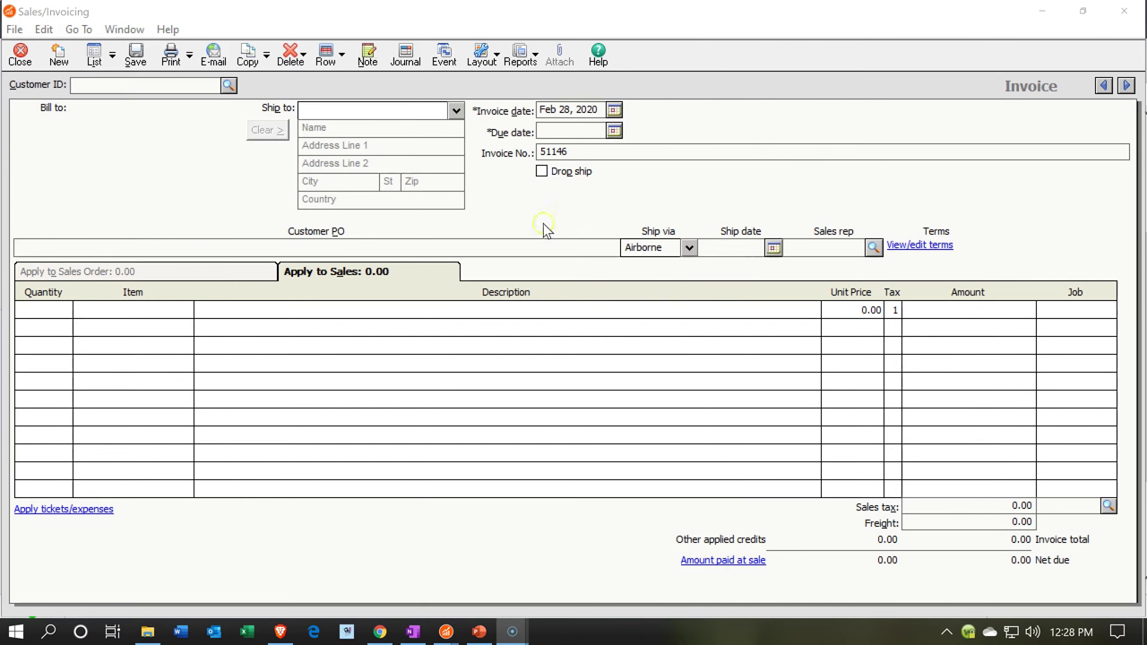
Add 5 Jody Guitar Lessons on the first line of invoice 51146.
left_click(162, 313)
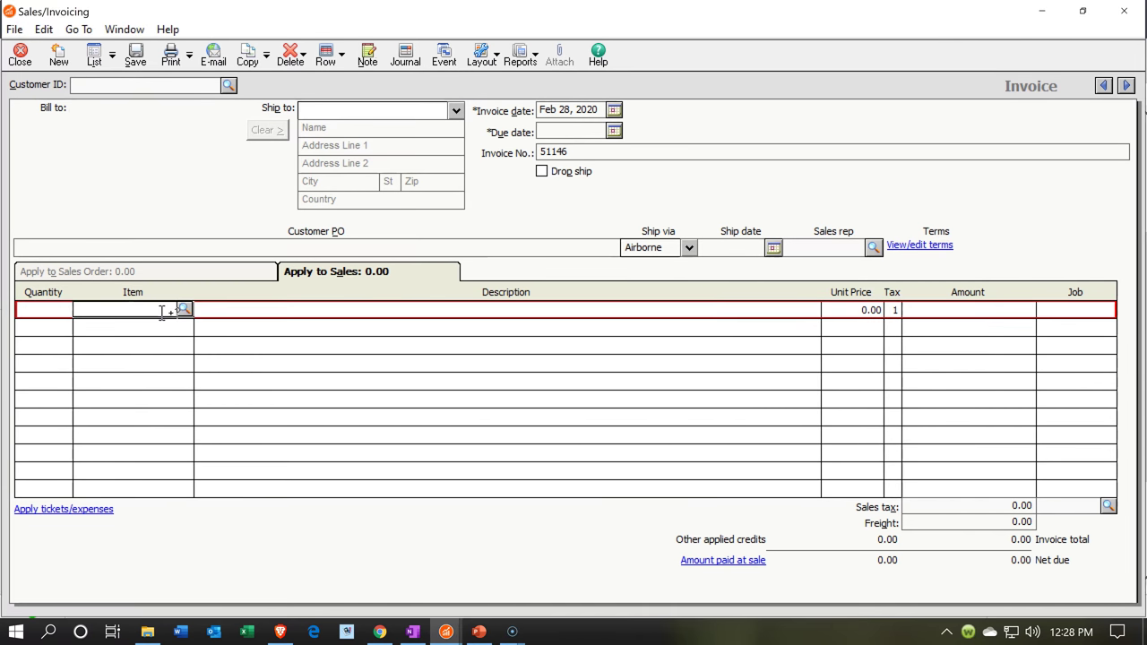
type("jody Guitar Lessons")
key("Tab")
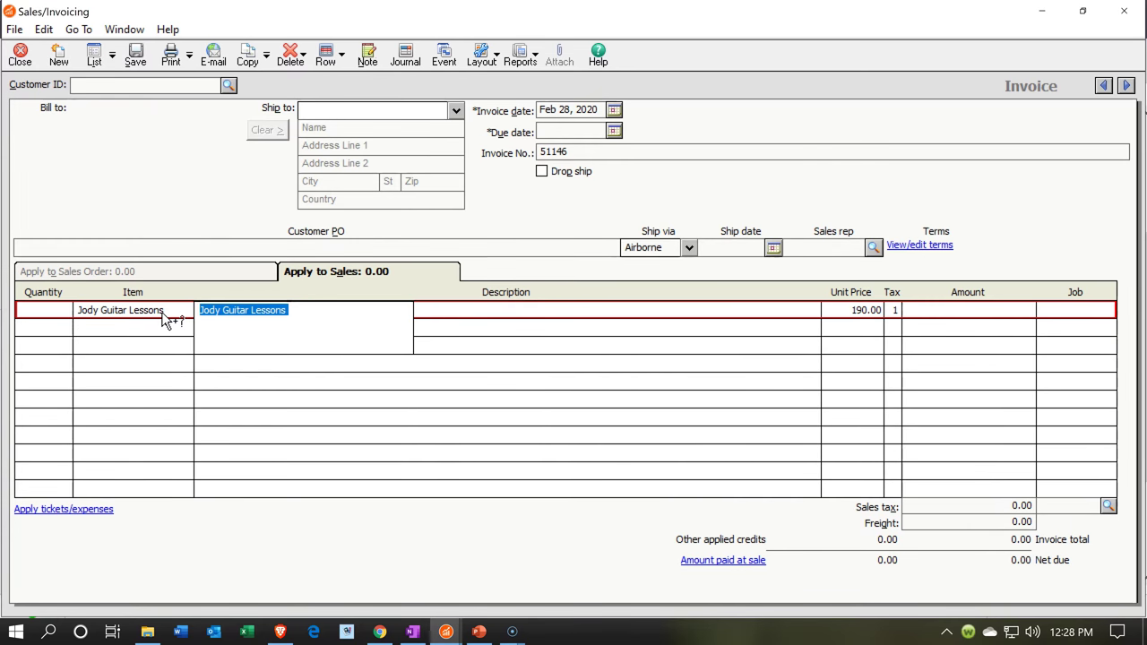
left_click(56, 308)
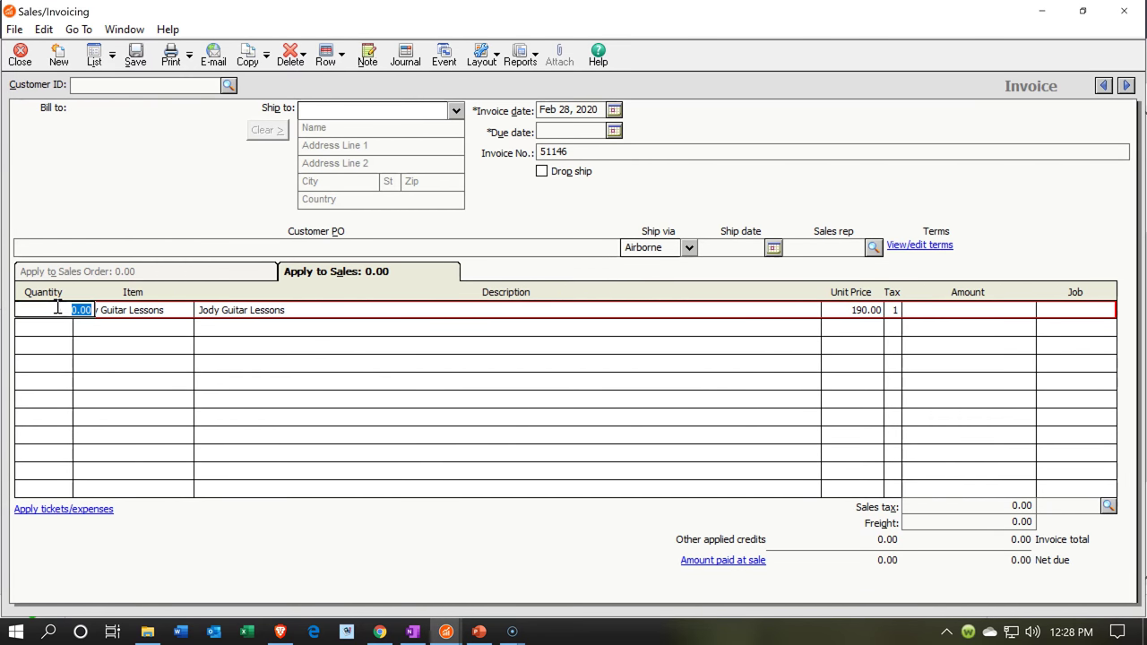
type("5")
key("Tab")
key("Tab")
key("Tab")
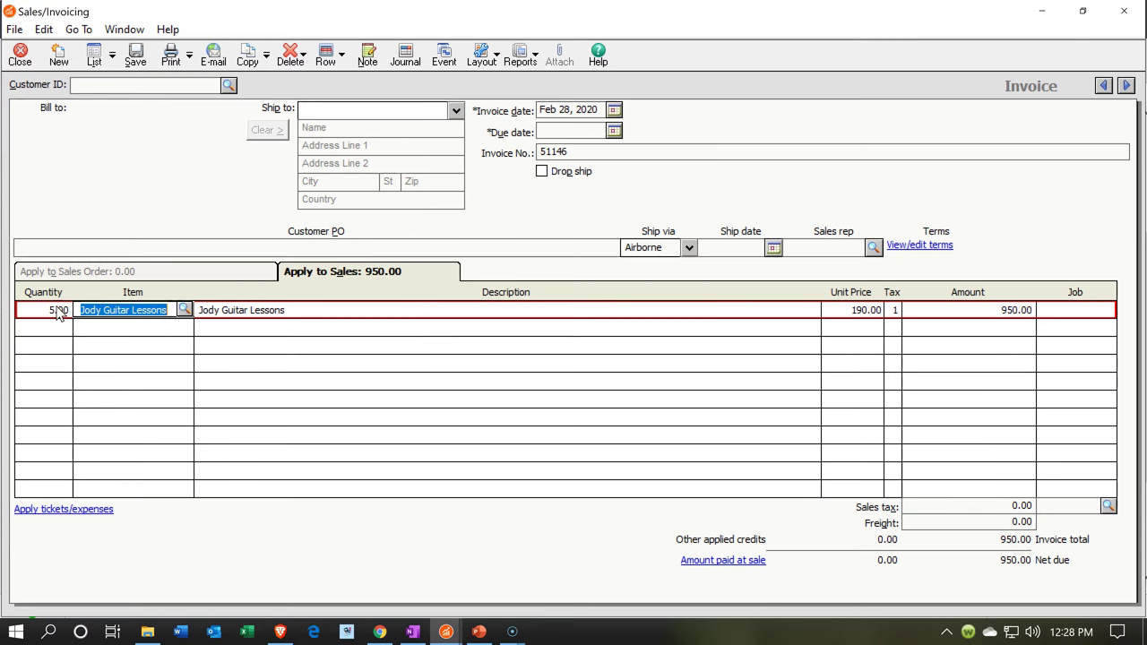
key("Tab")
key("Tab")
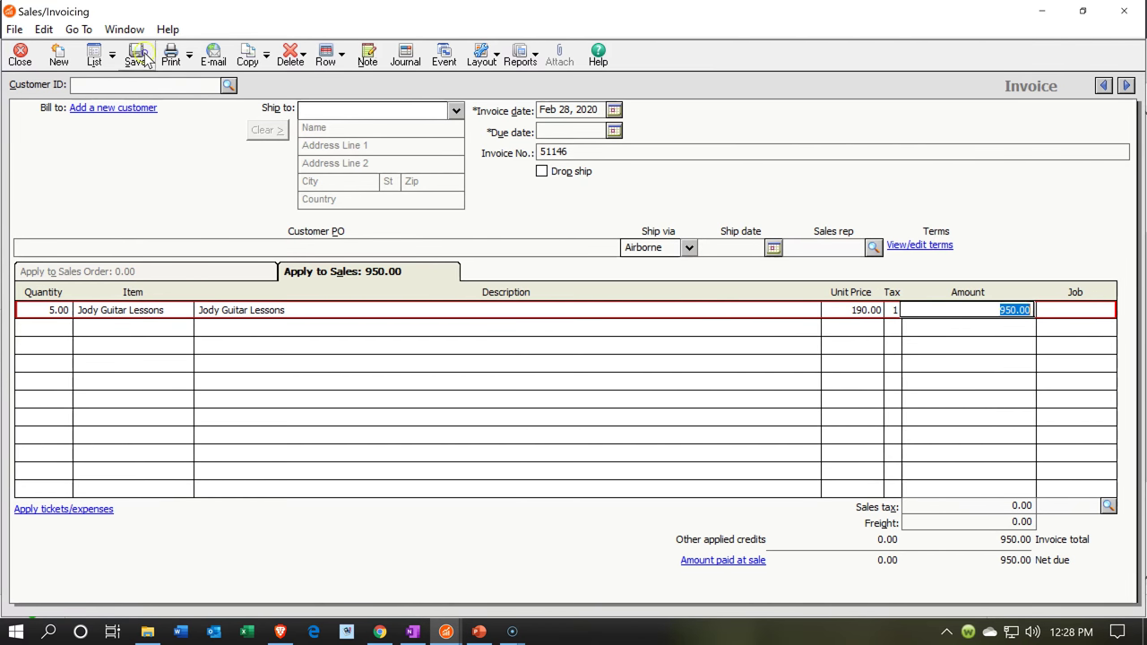
Clear the missing-customer warning, assign the new customer, and save the invoice.
left_click(136, 58)
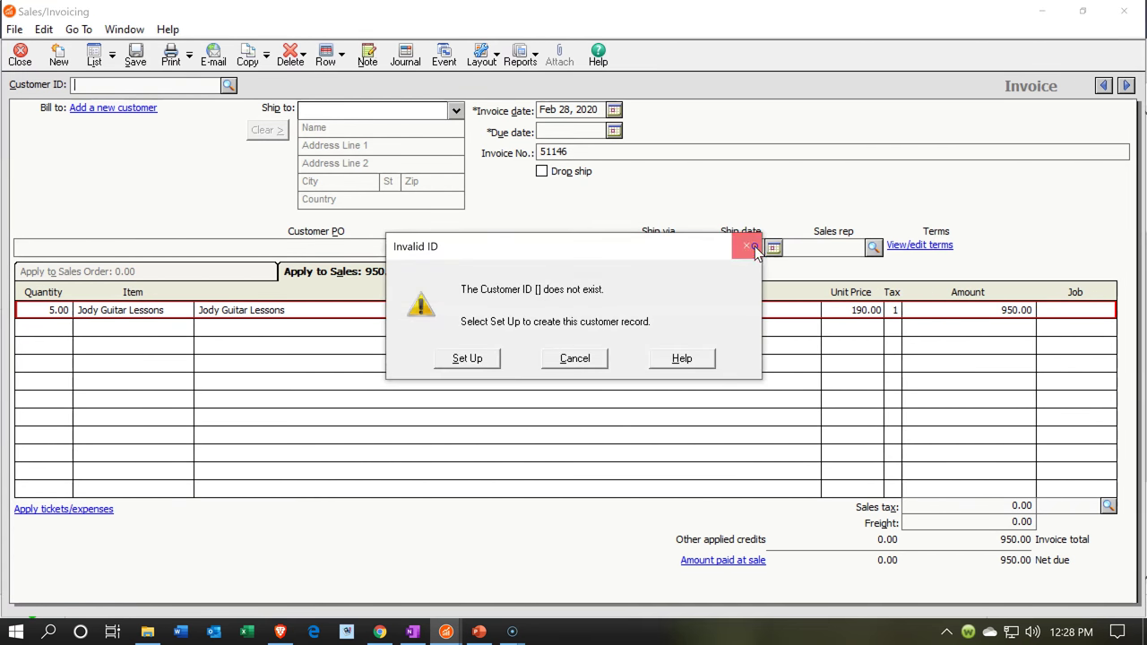
left_click(746, 245)
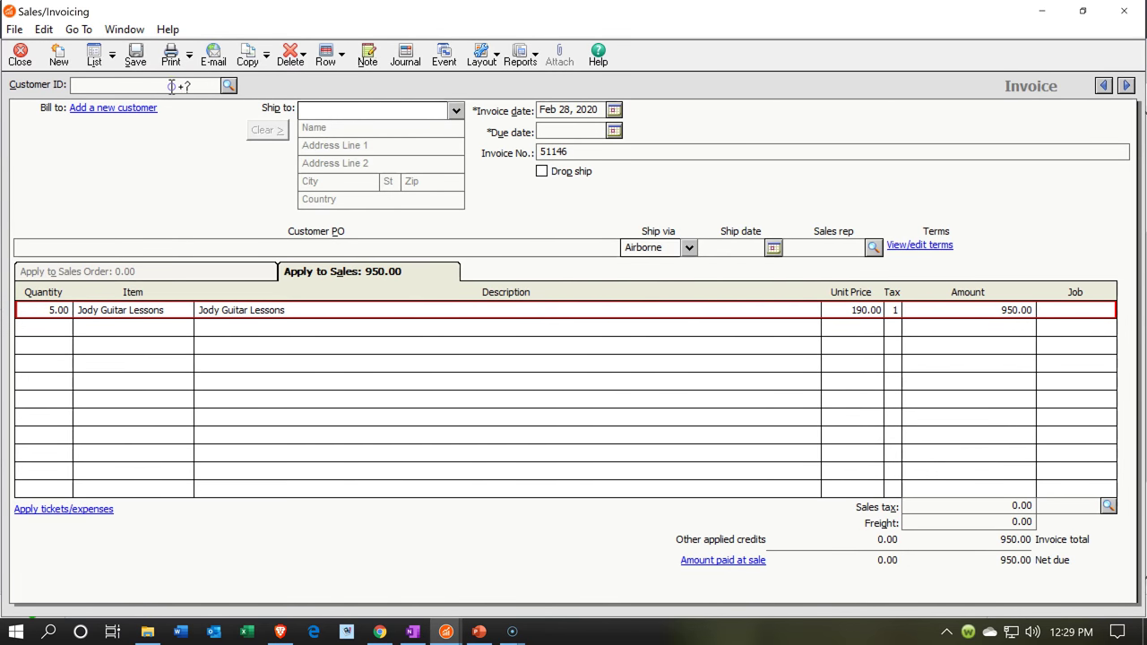
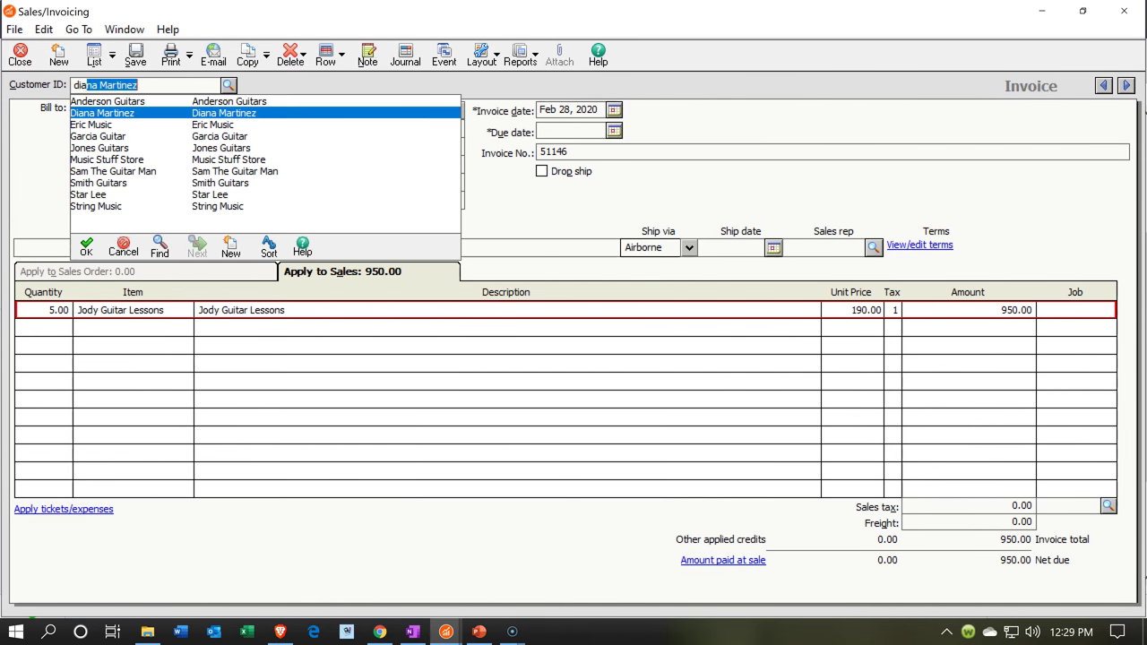
key("Tab")
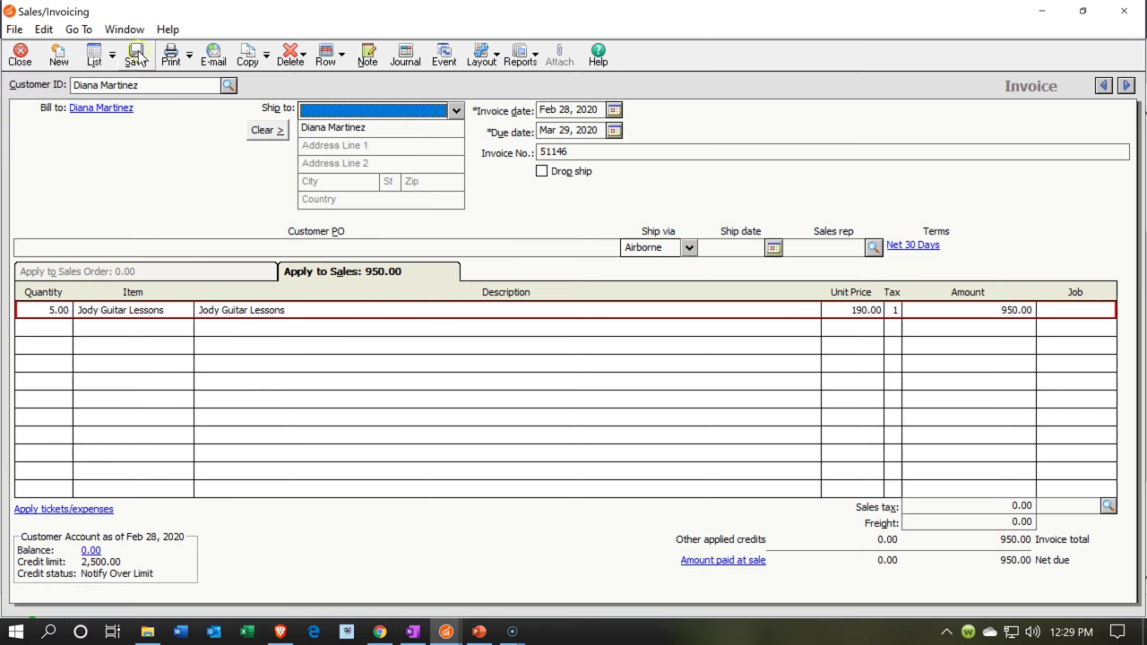
left_click(171, 86)
key("Delete")
Start another new customer record, entering the customer's name as both ID and name.
left_click(208, 166)
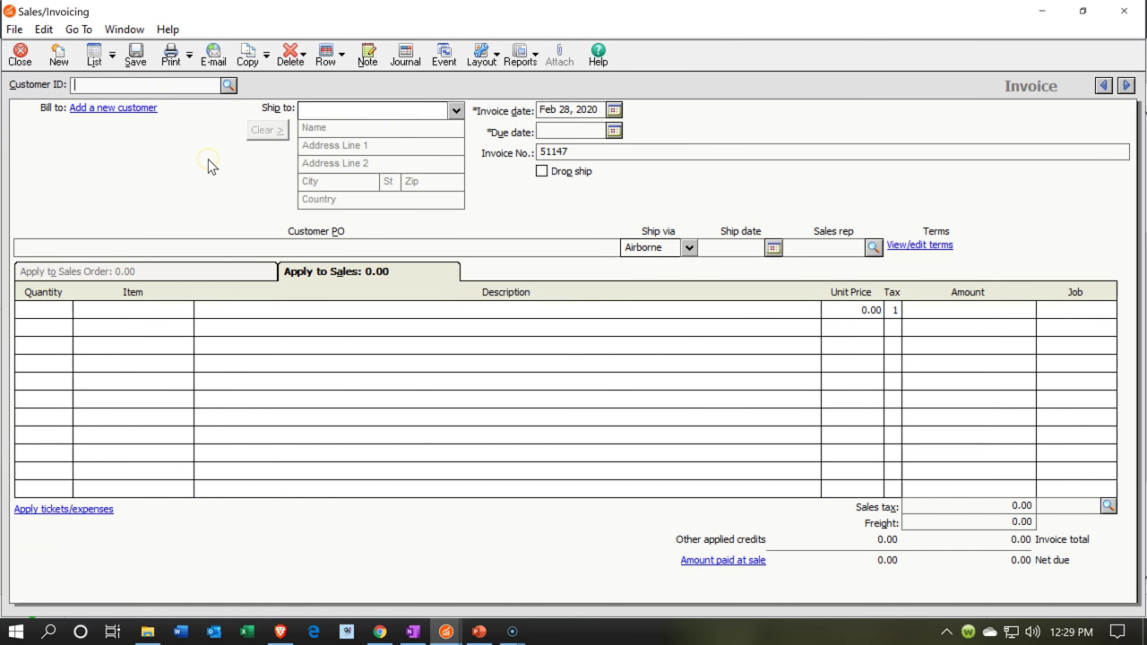
left_click(229, 86)
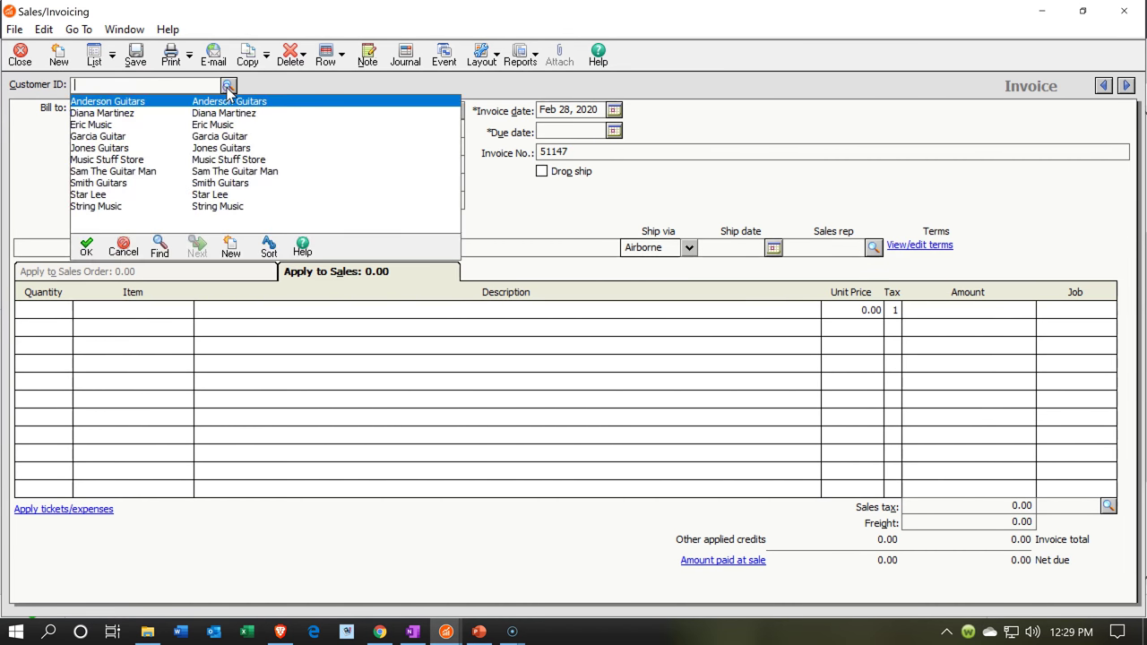
left_click(235, 251)
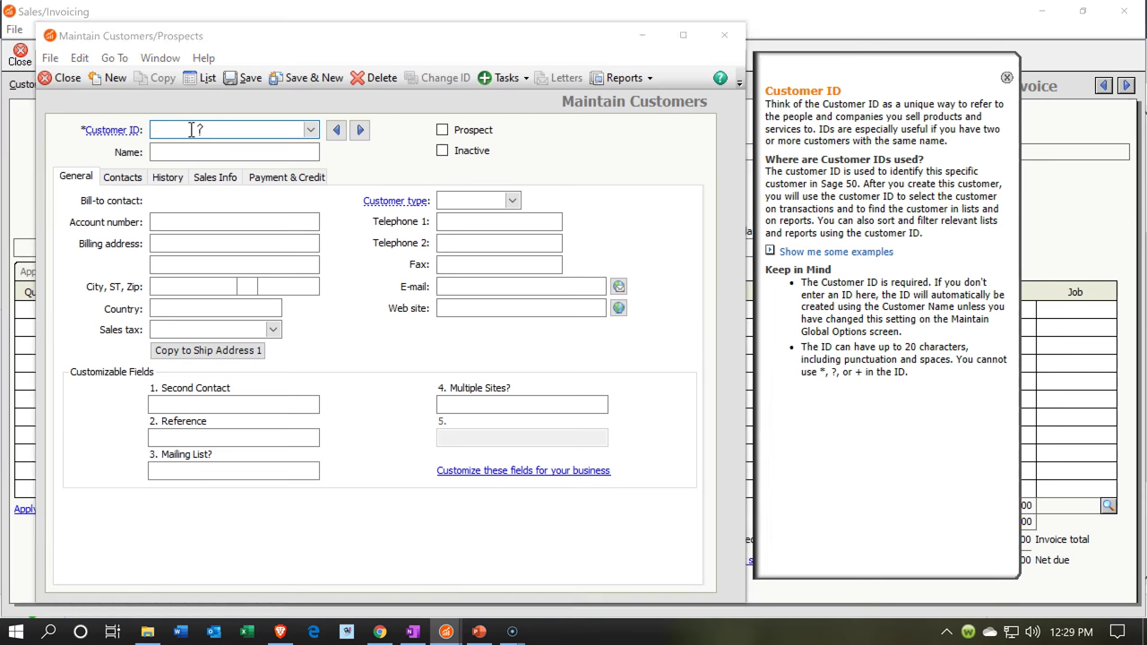
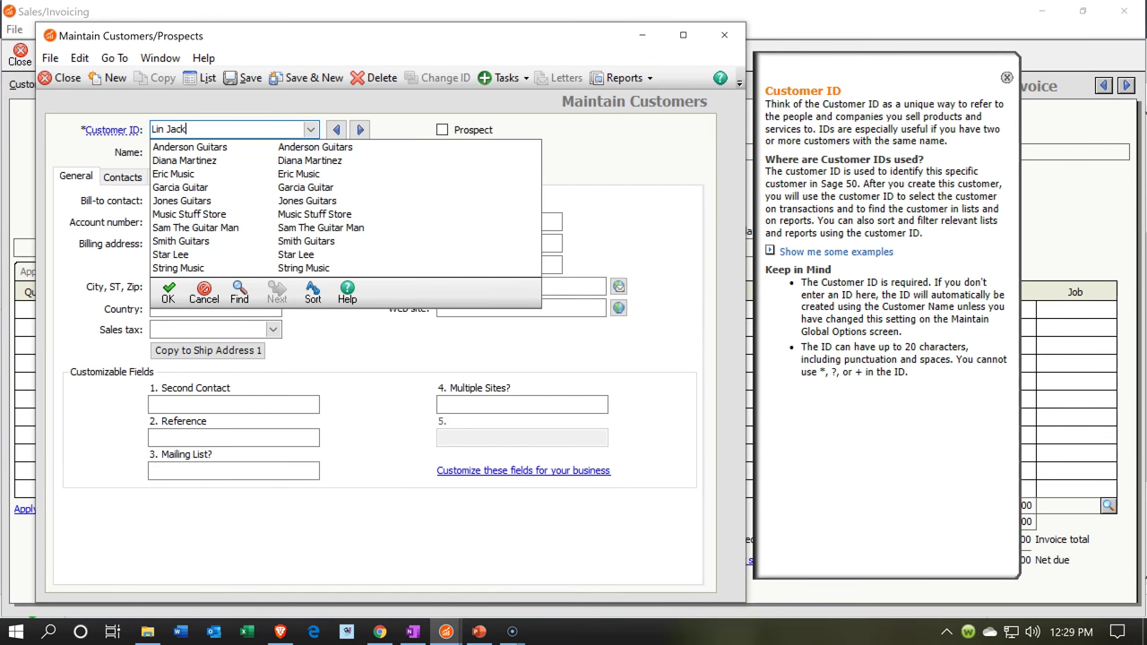
key("shift+Left")
key("shift+Left")
key("shift+Left")
key("shift+Left")
key("shift+Left")
key("shift+Left")
key("shift+Left")
key("shift+Left")
key("shift+Left")
key("shift+Left")
key("ctrl+c")
left_click(191, 129)
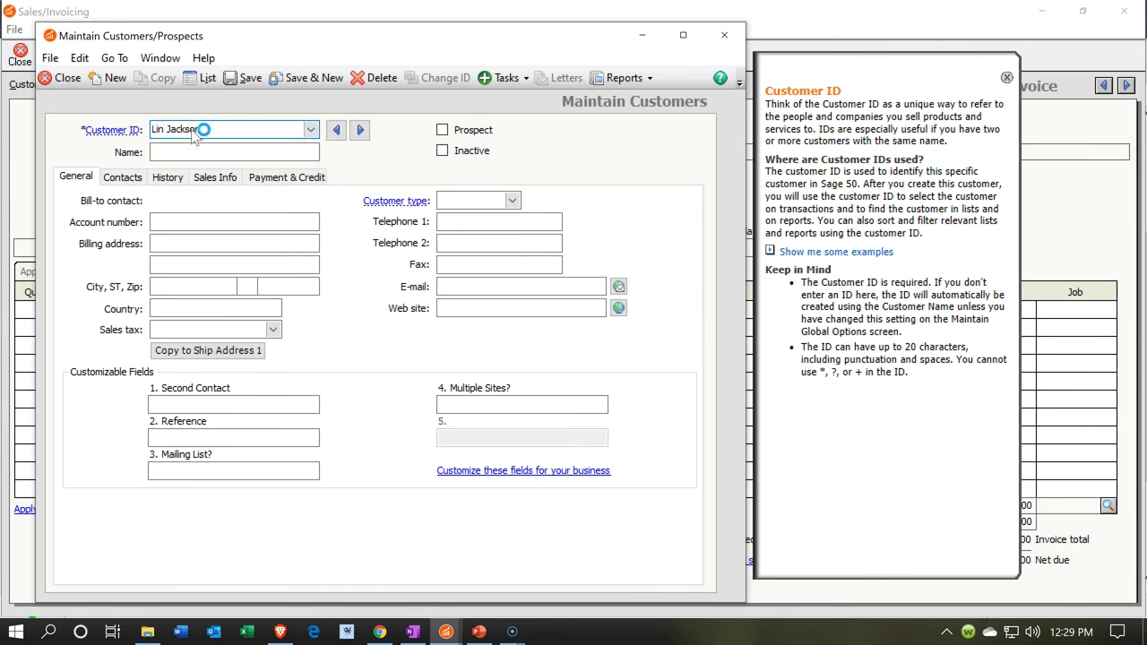
key("Tab")
key("ctrl+v")
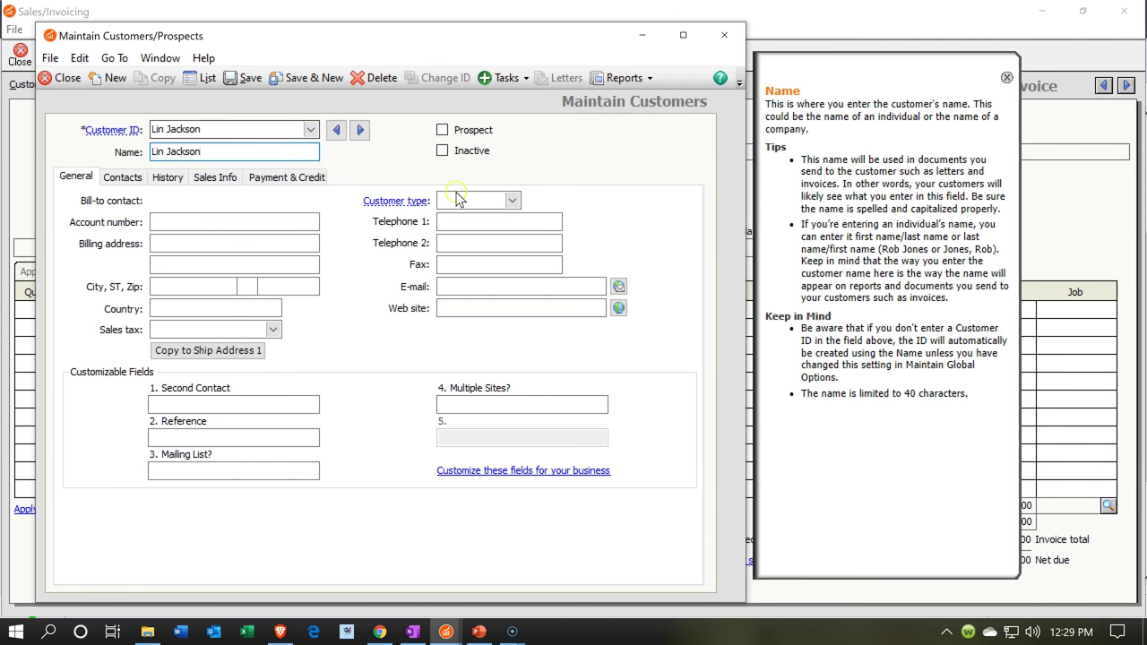
Set the customer type to Lessons, save the record and close the window.
left_click(514, 201)
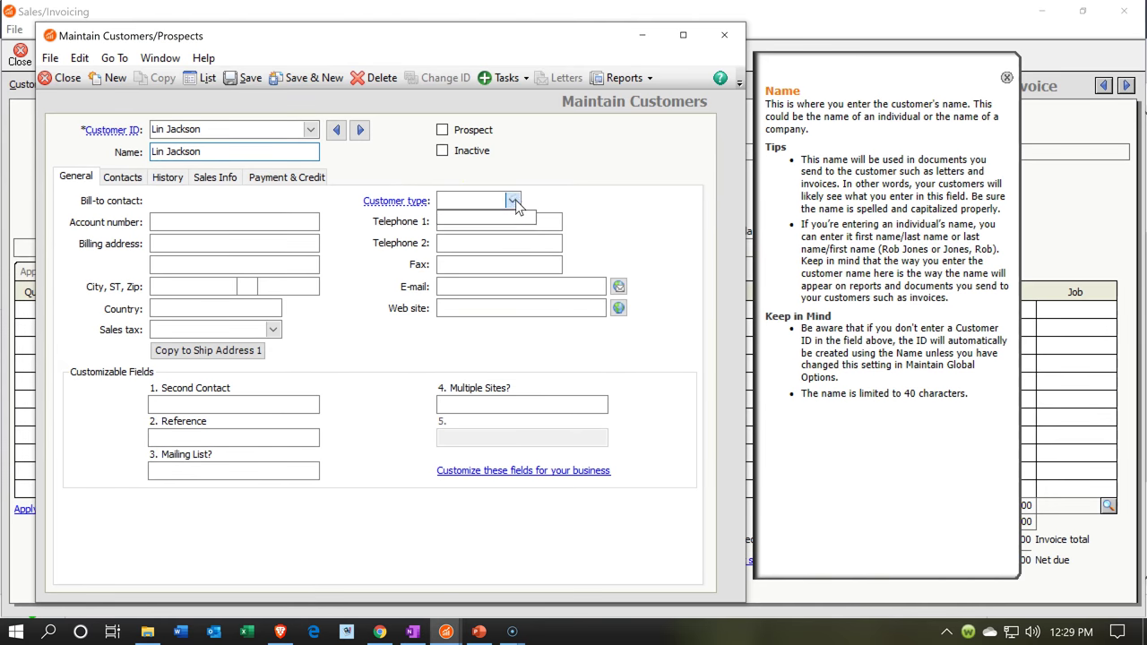
left_click(477, 217)
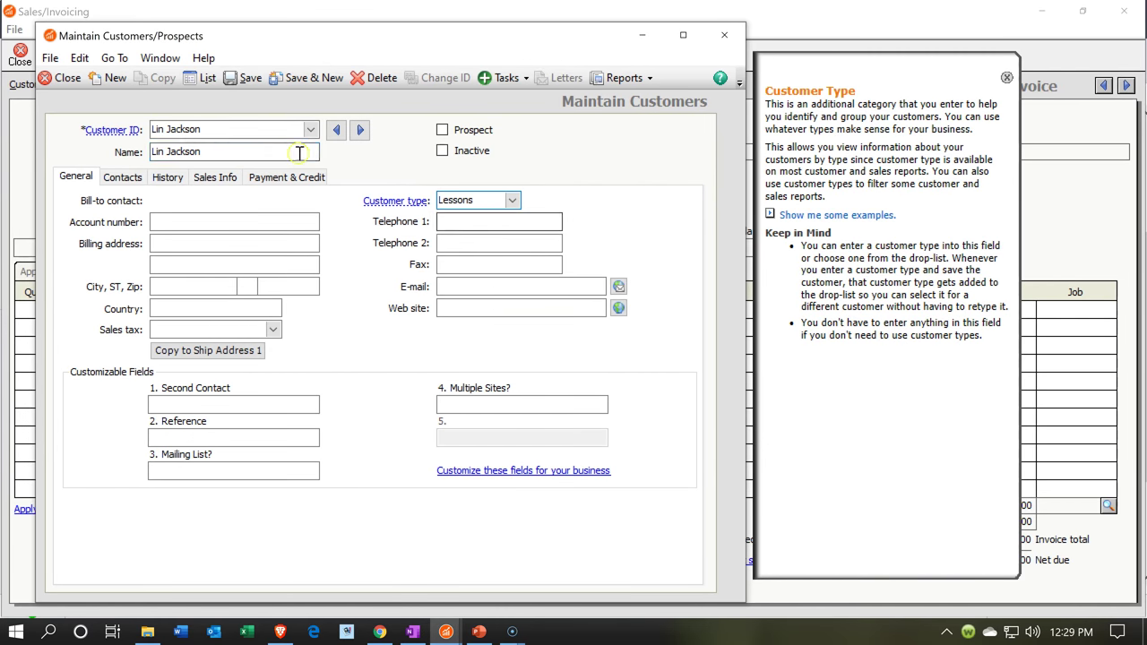
left_click(240, 77)
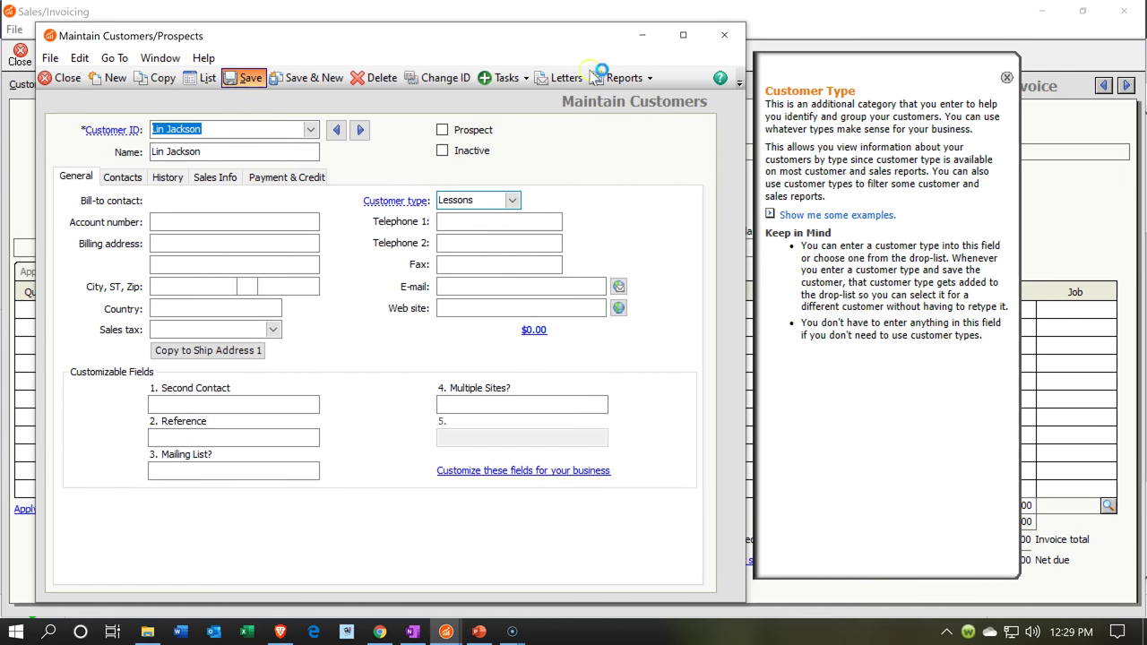
left_click(722, 38)
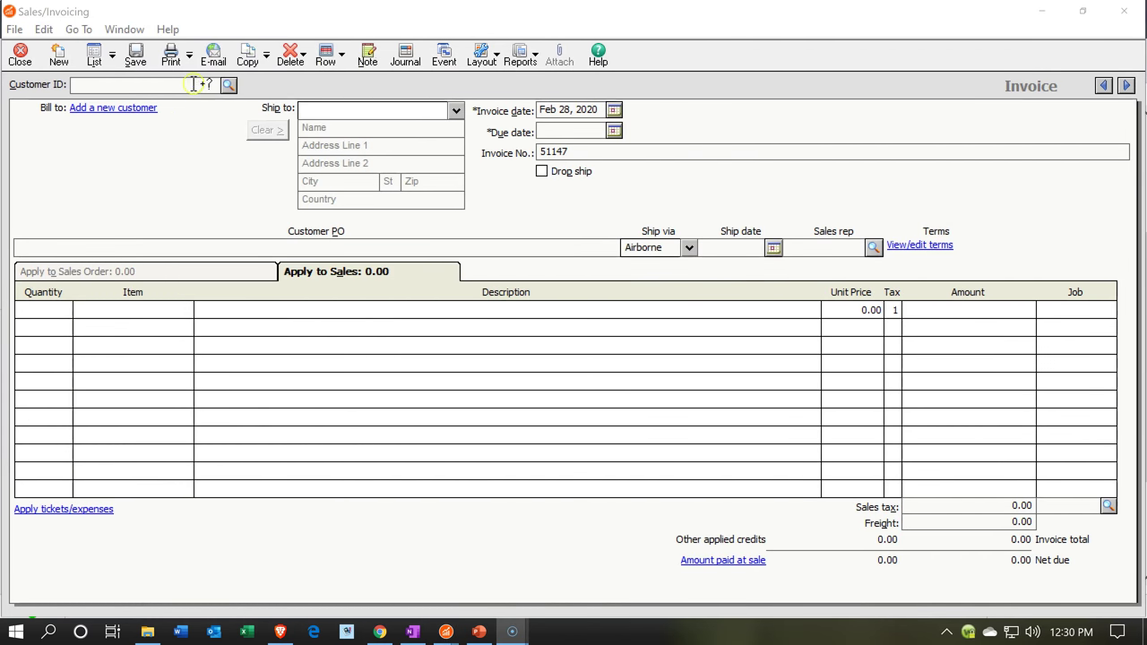
Assign the newly created customer to invoice 51147, filling in due date and terms.
left_click(192, 84)
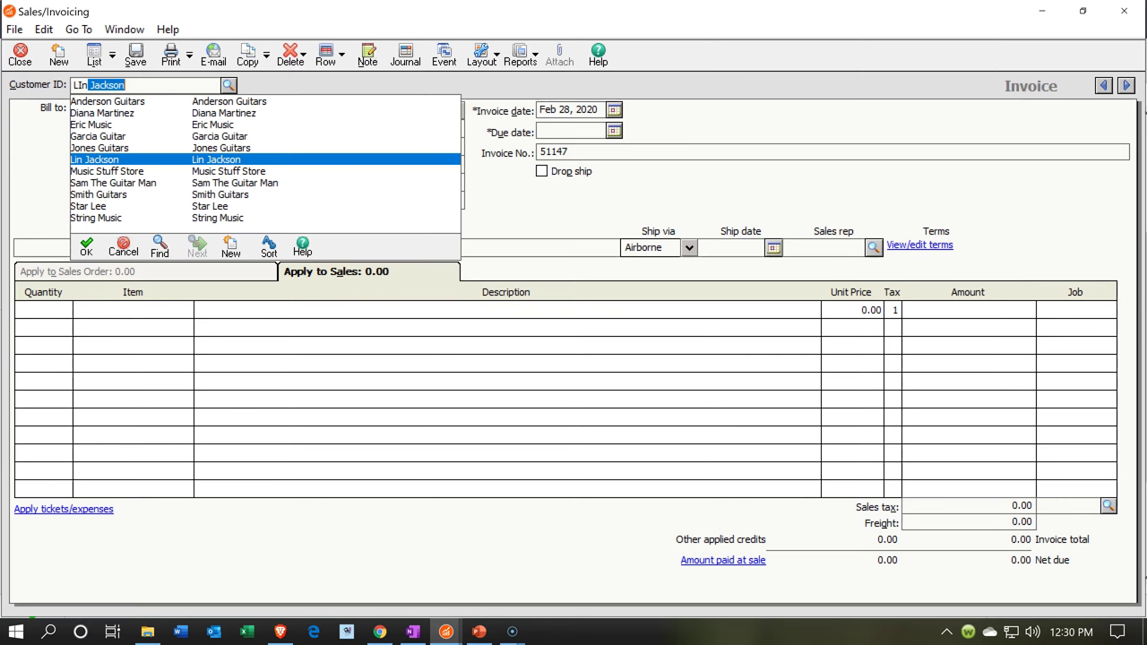
key("Return")
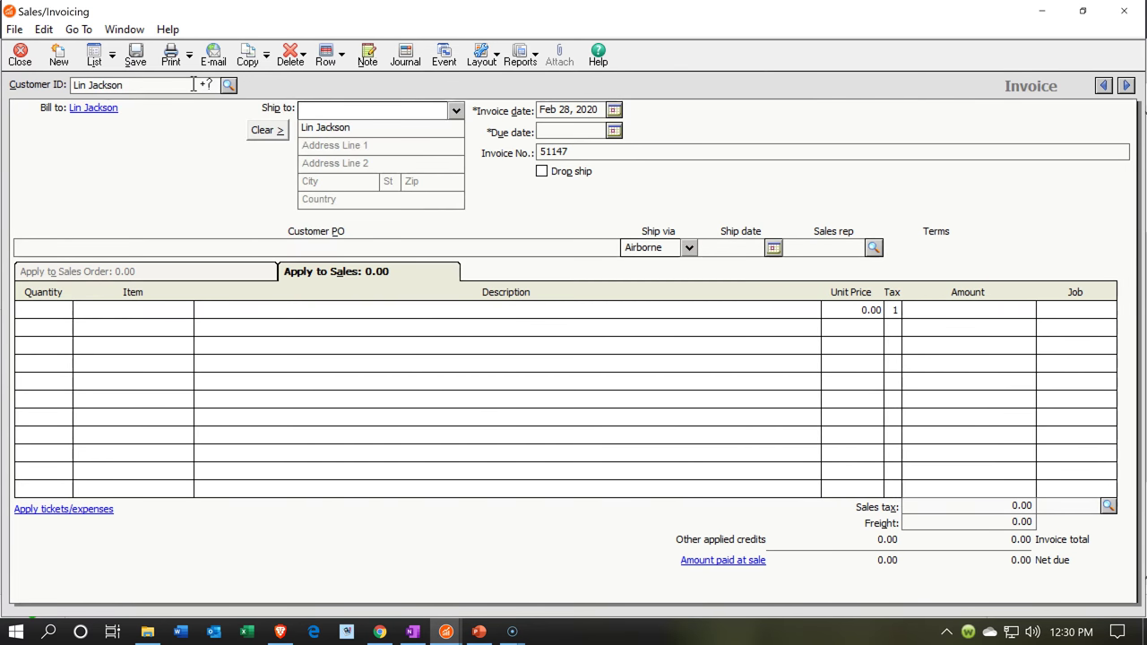
key("Tab")
key("Tab")
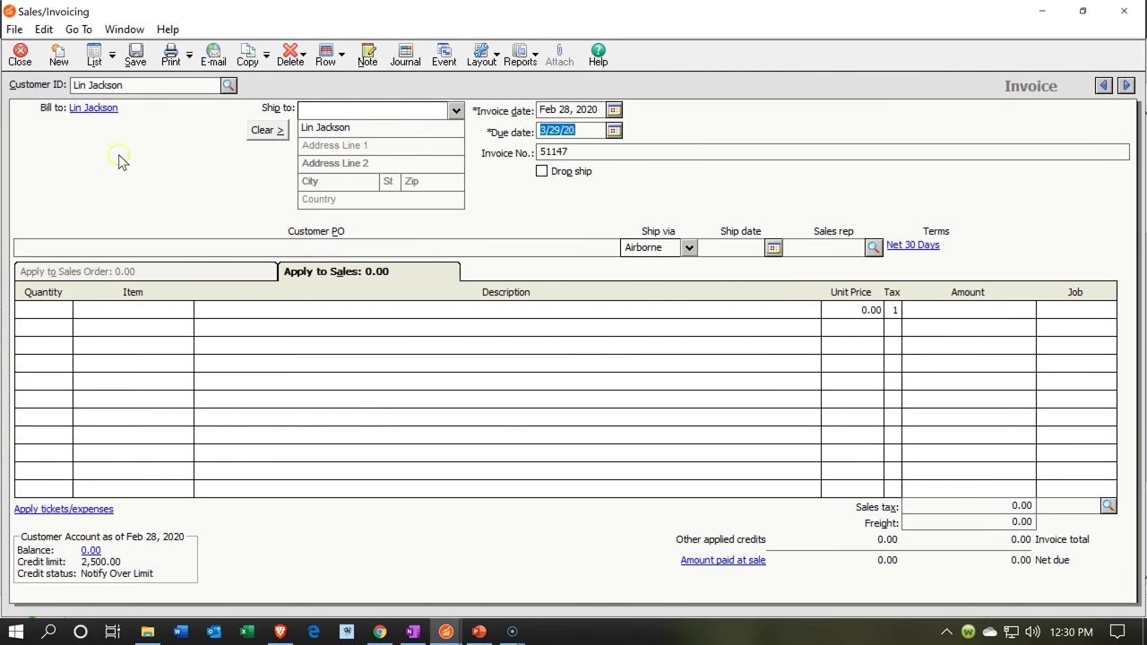
Bill 10 Jody Guitar Lessons, totalling 1,900.00, and save the invoice.
left_click(104, 313)
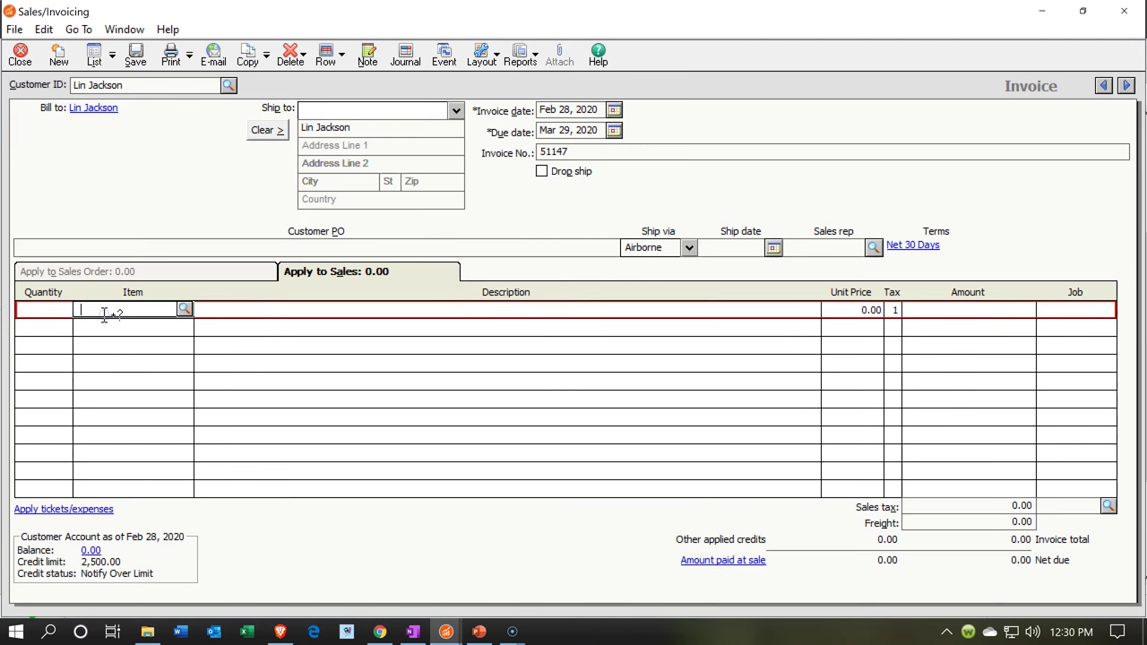
type("jody Guitar Lessons")
key("Return")
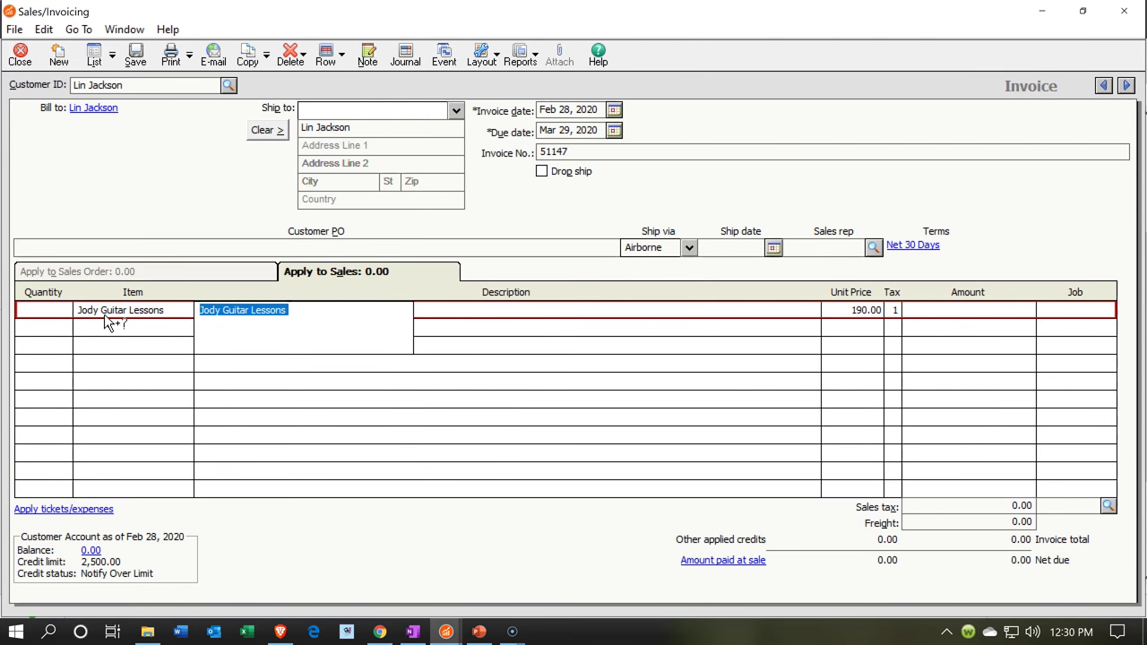
left_click(32, 306)
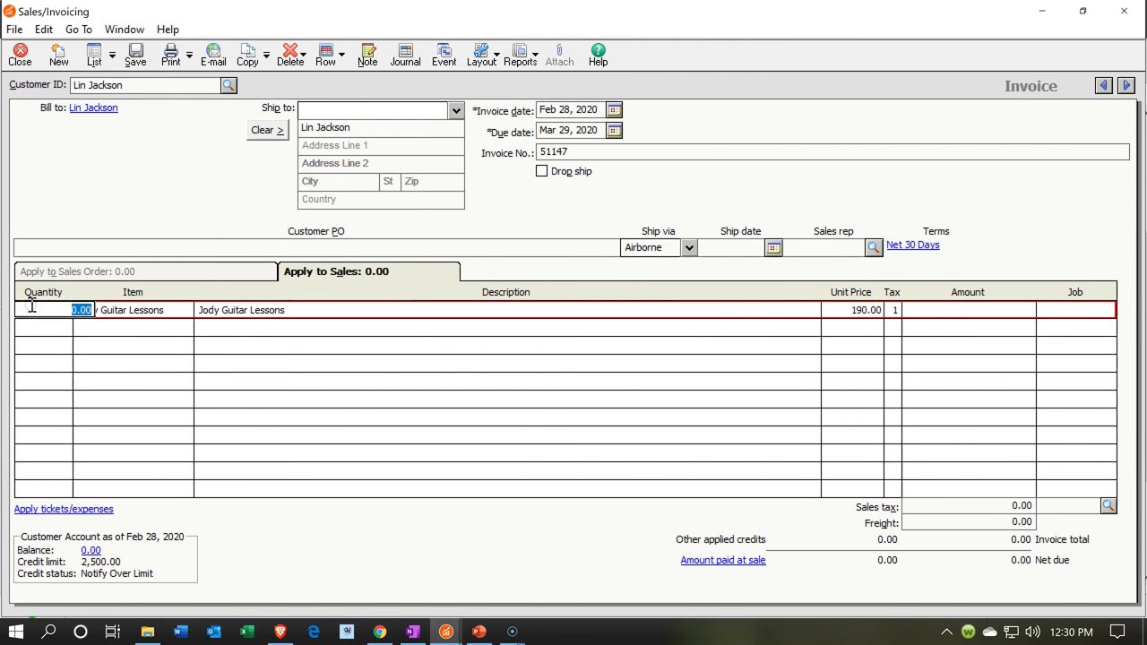
type("10")
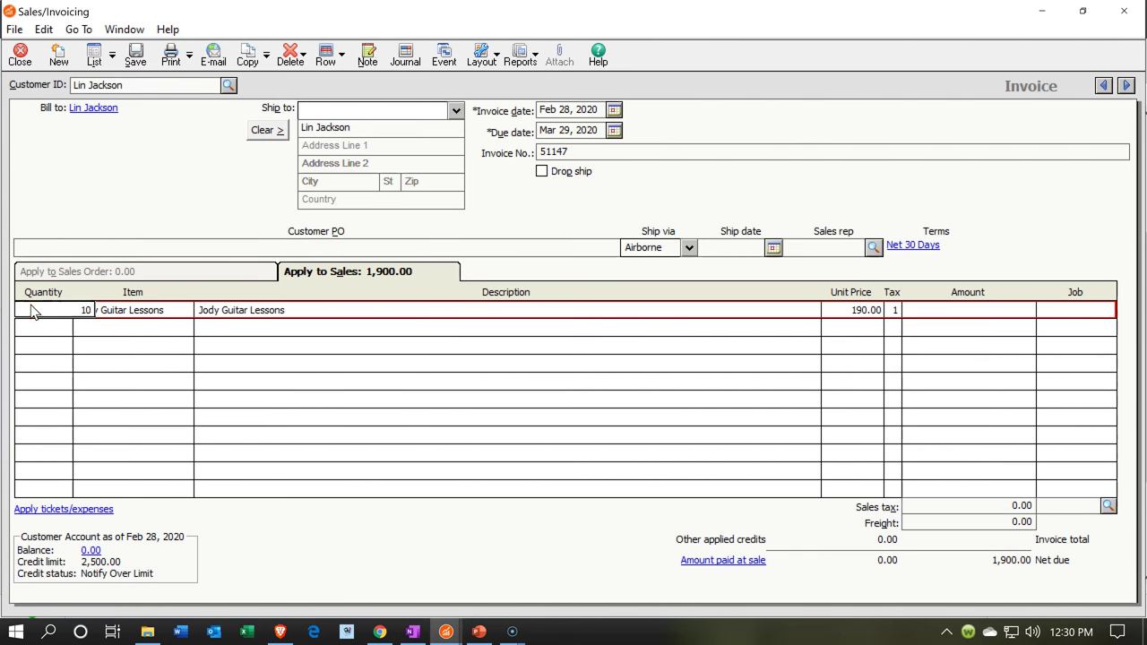
key("Tab")
key("Tab")
key("Tab")
key("Tab")
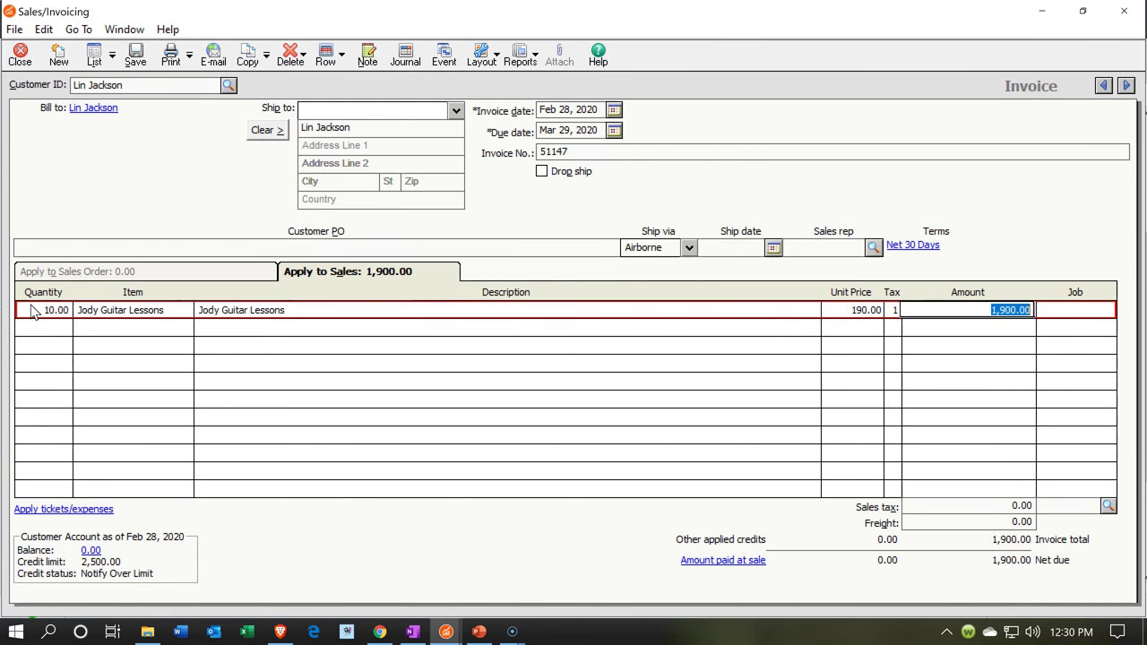
key("Tab")
key("Tab")
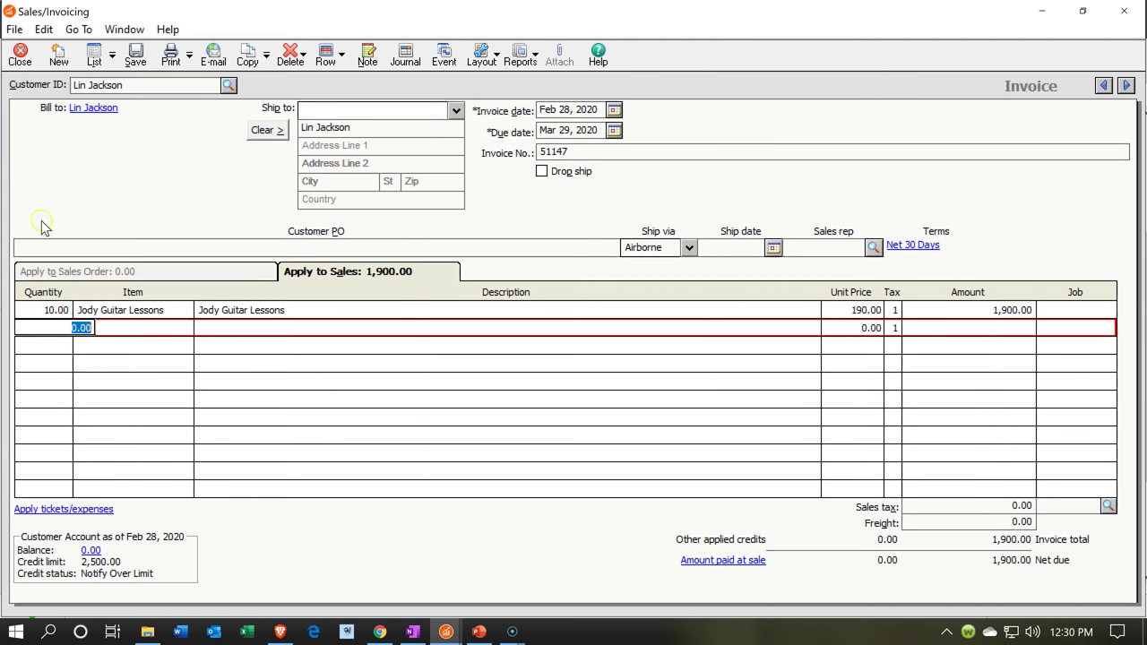
left_click(136, 55)
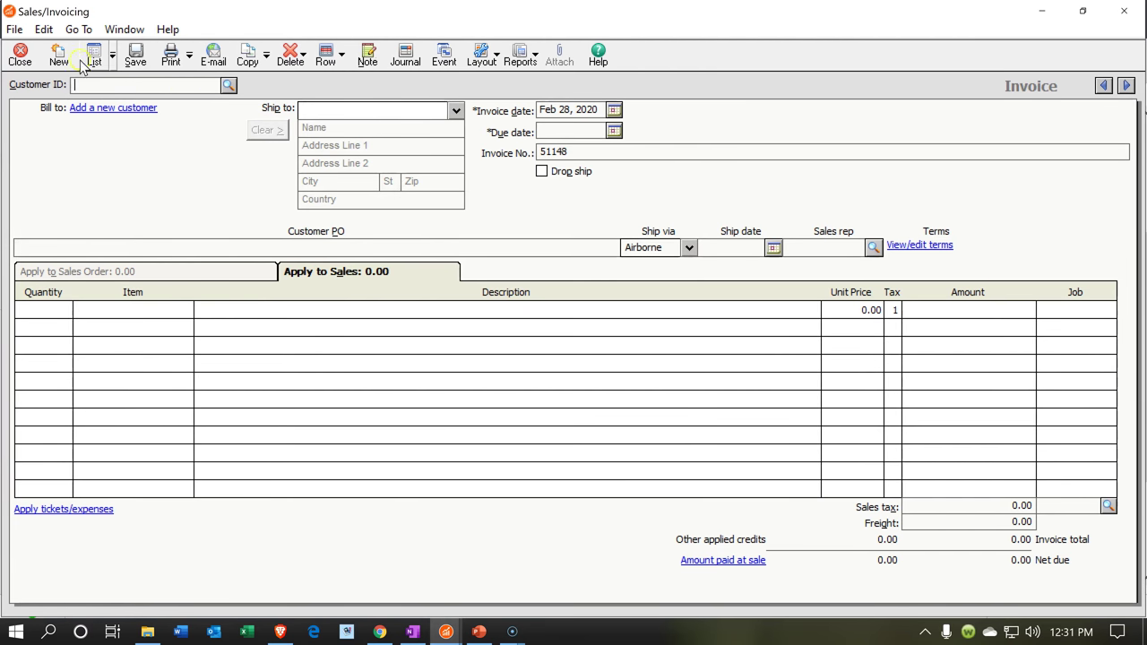
Clear the wrongly autocompleted customer ID and start a new customer record.
left_click(95, 83)
type("J")
key("BackSpace")
key("BackSpace")
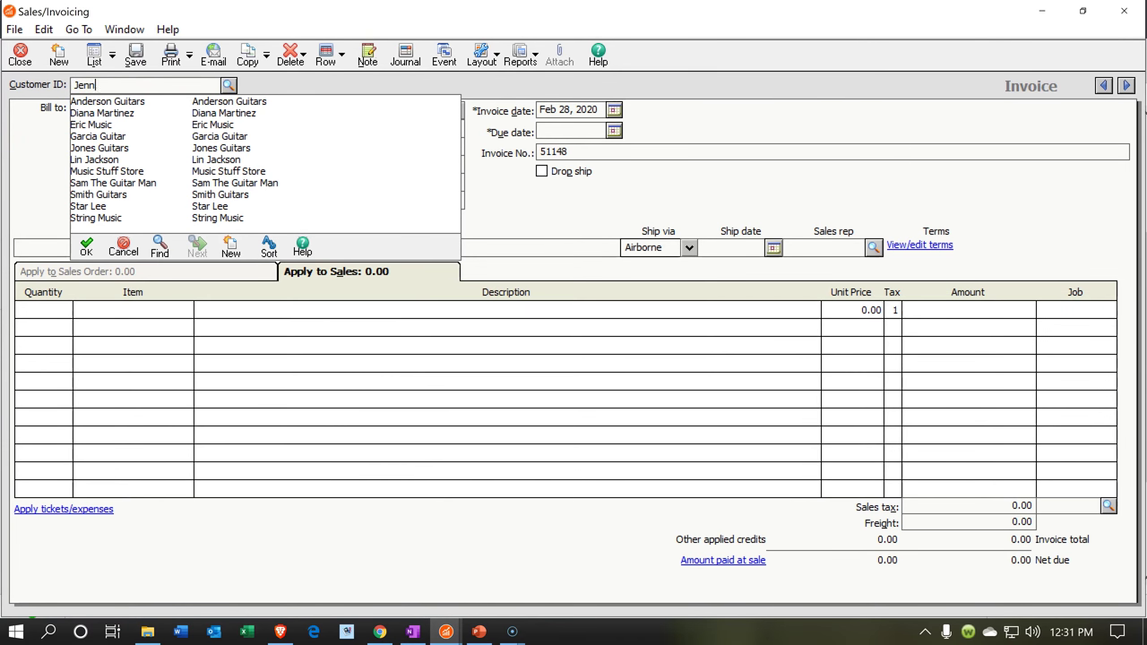
left_click(229, 84)
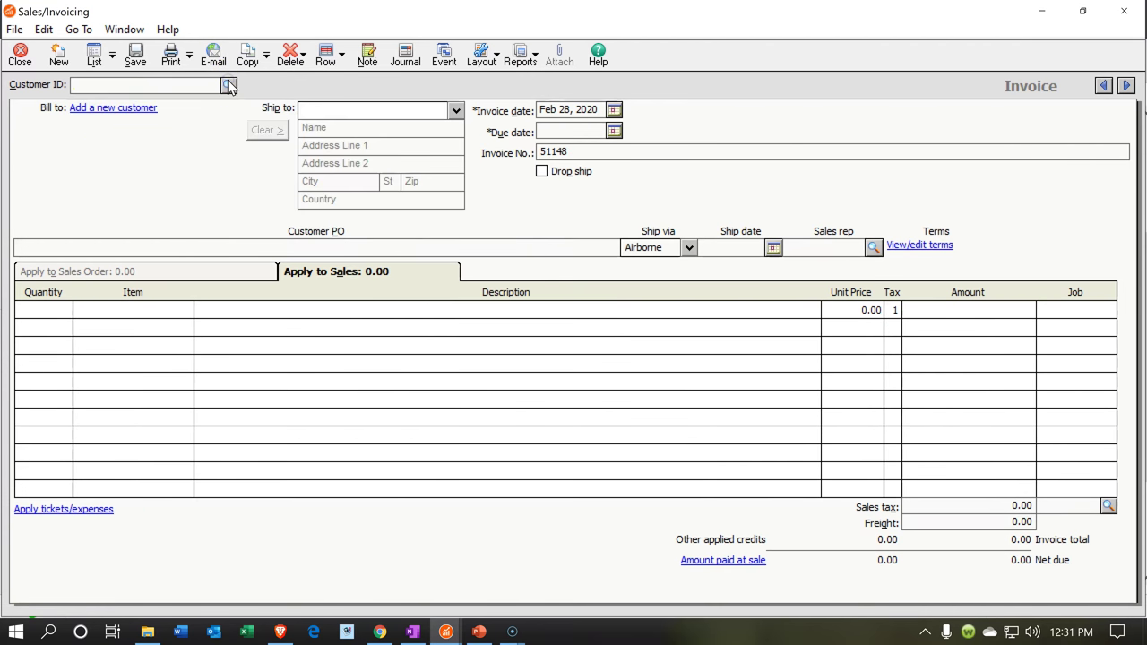
left_click(229, 84)
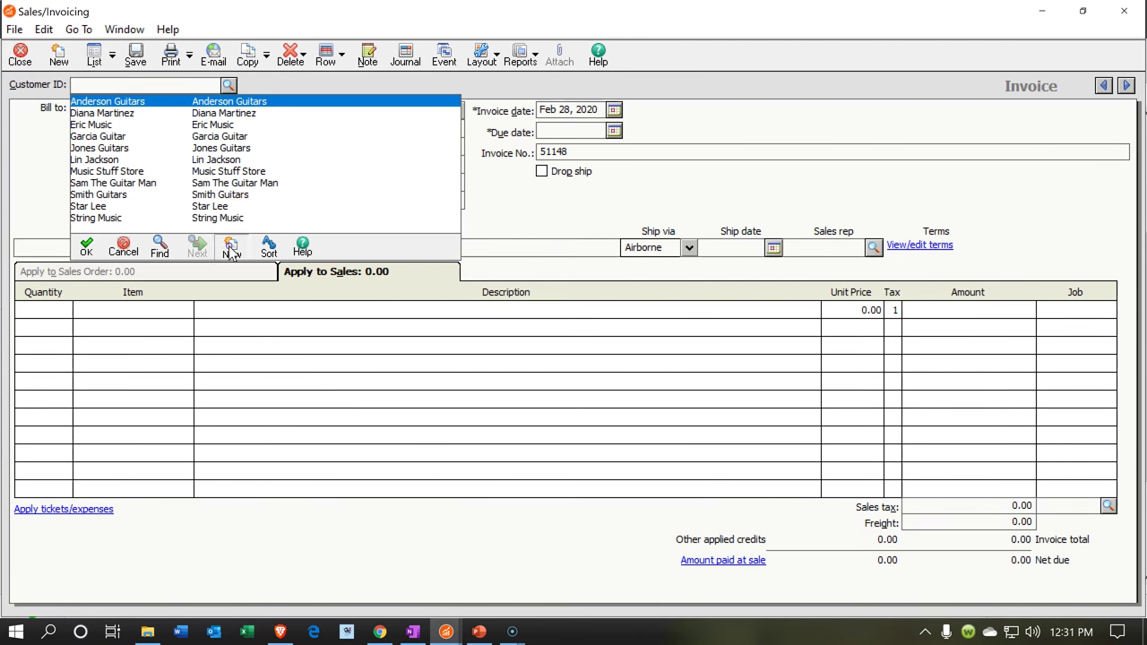
left_click(231, 251)
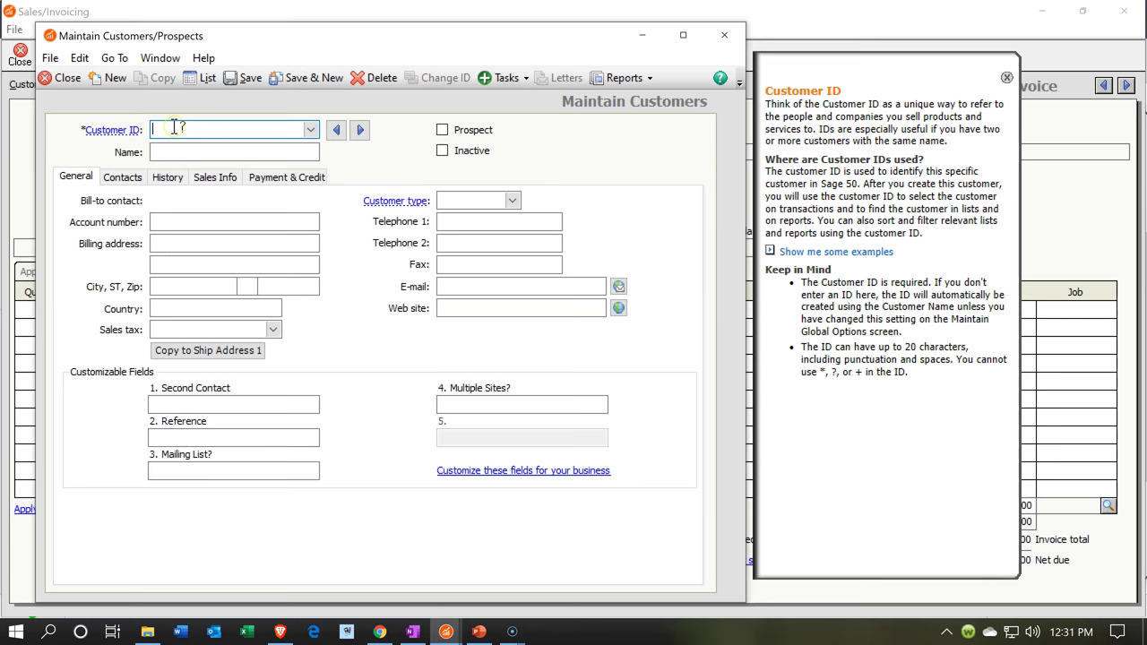
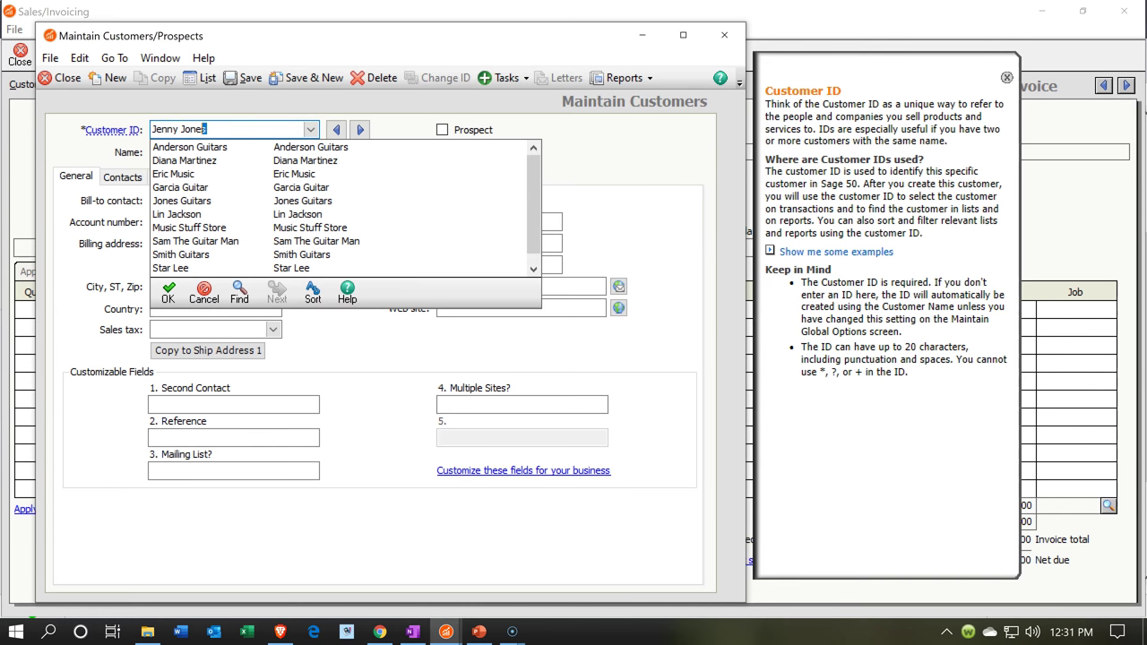
Enter the customer's full name as ID and name, set type Lessons, then save and close.
left_click_drag(205, 129, 152, 129)
key("ctrl+c")
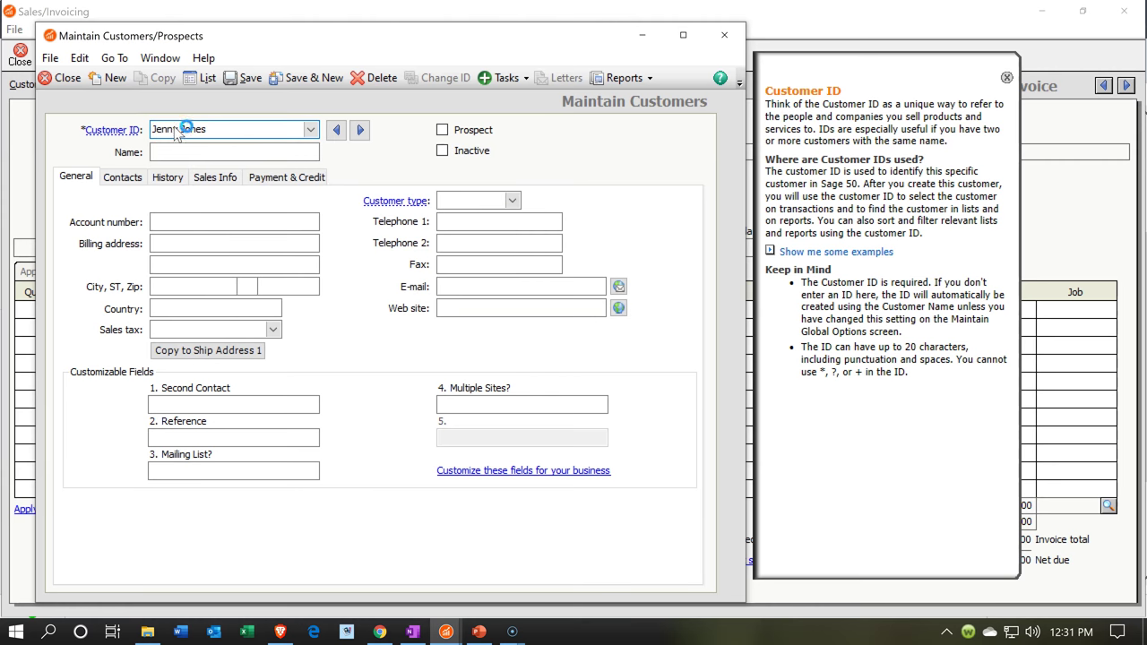
key("Tab")
key("ctrl+v")
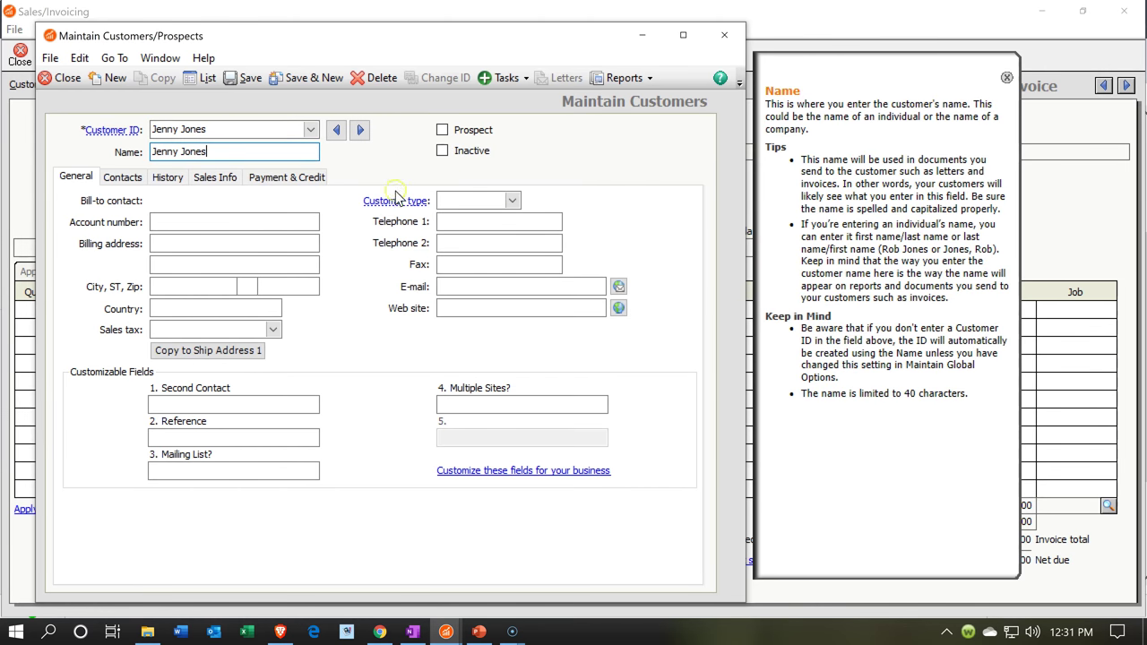
left_click(513, 200)
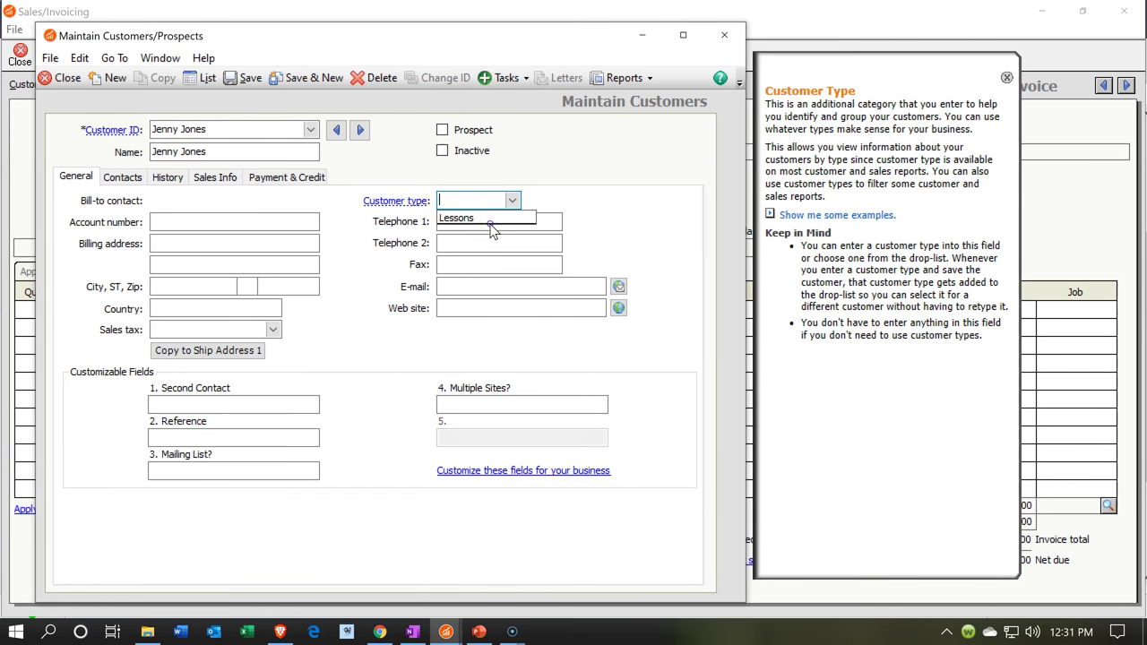
left_click(475, 218)
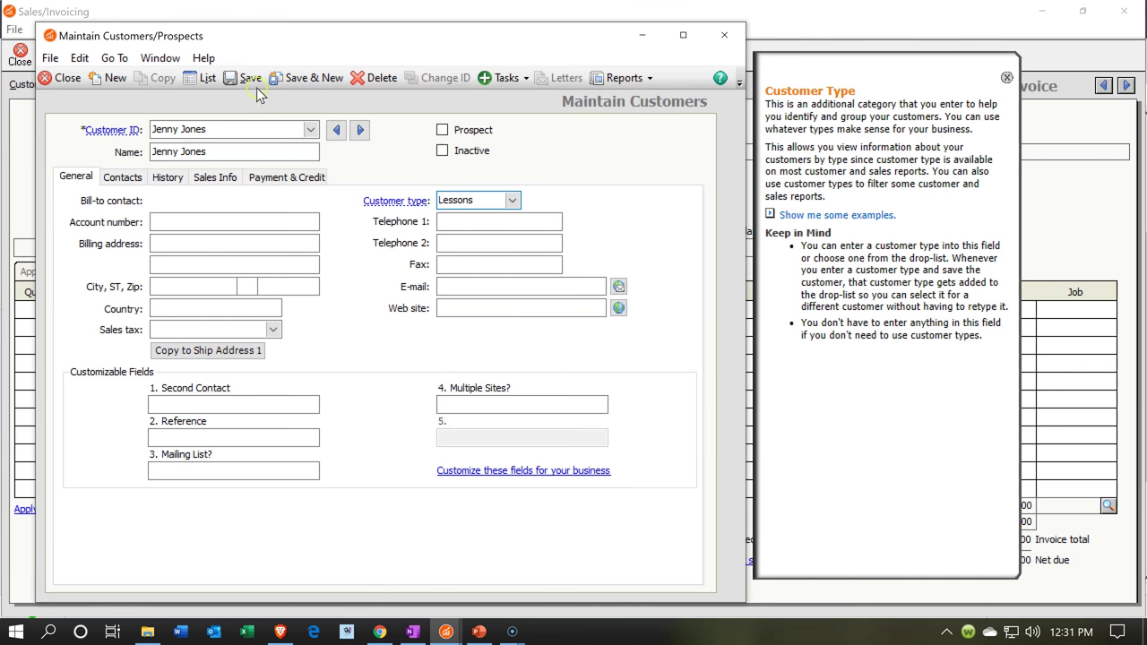
left_click(247, 81)
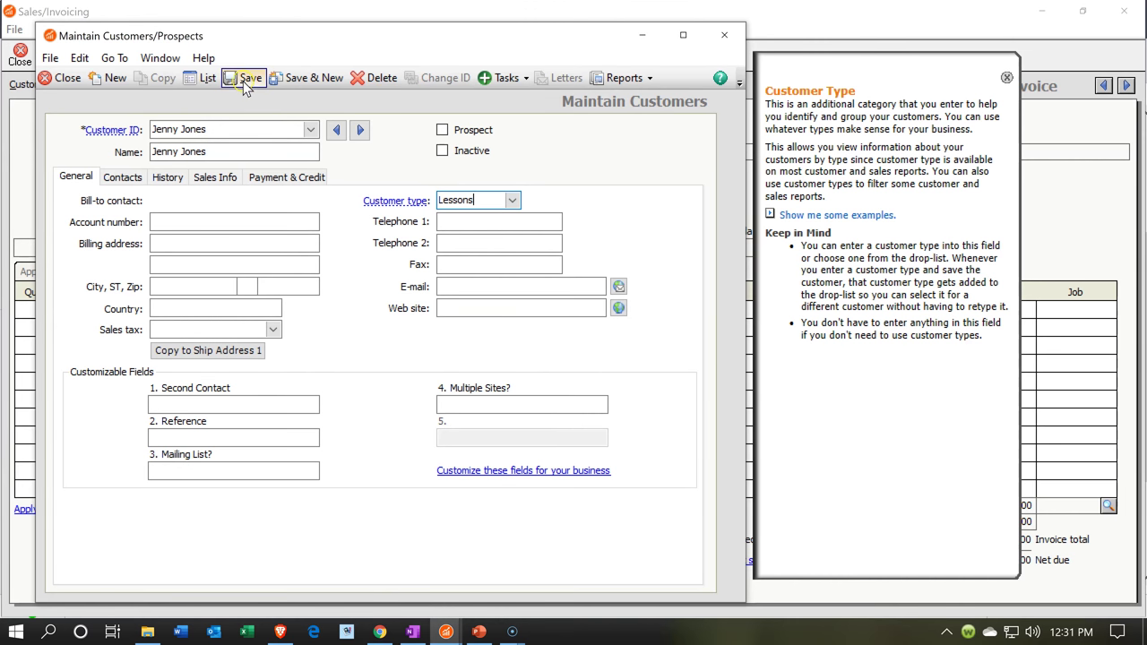
left_click(727, 36)
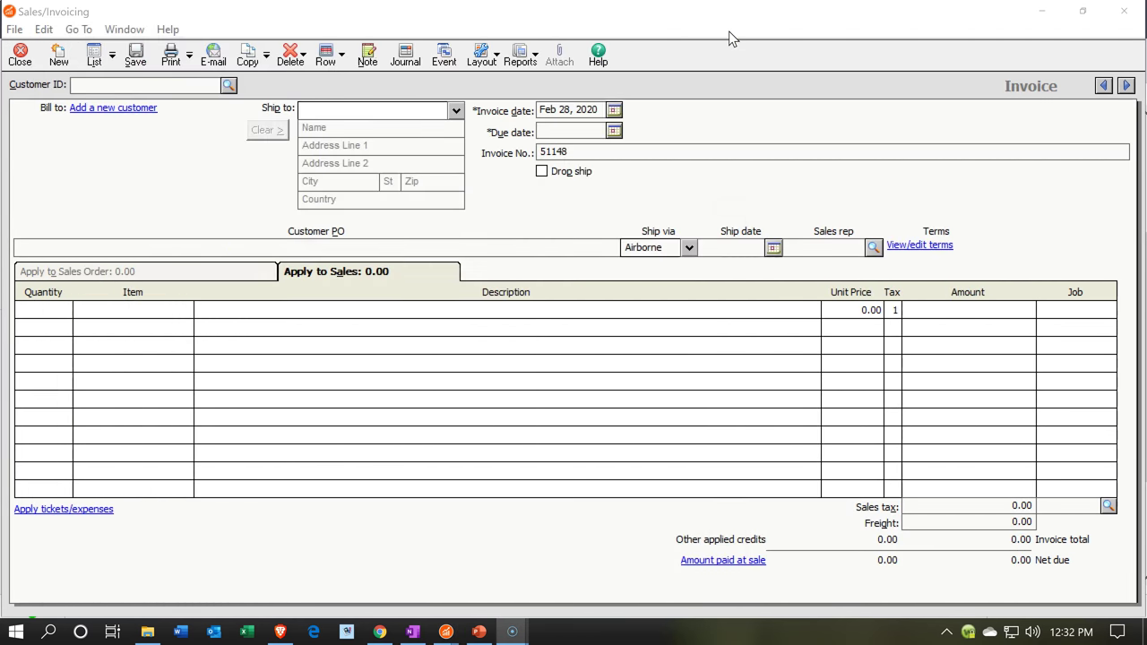
Assign the new customer to invoice 51148 (Net 30 Days, due Mar 29, 2020) and list the items.
left_click(163, 88)
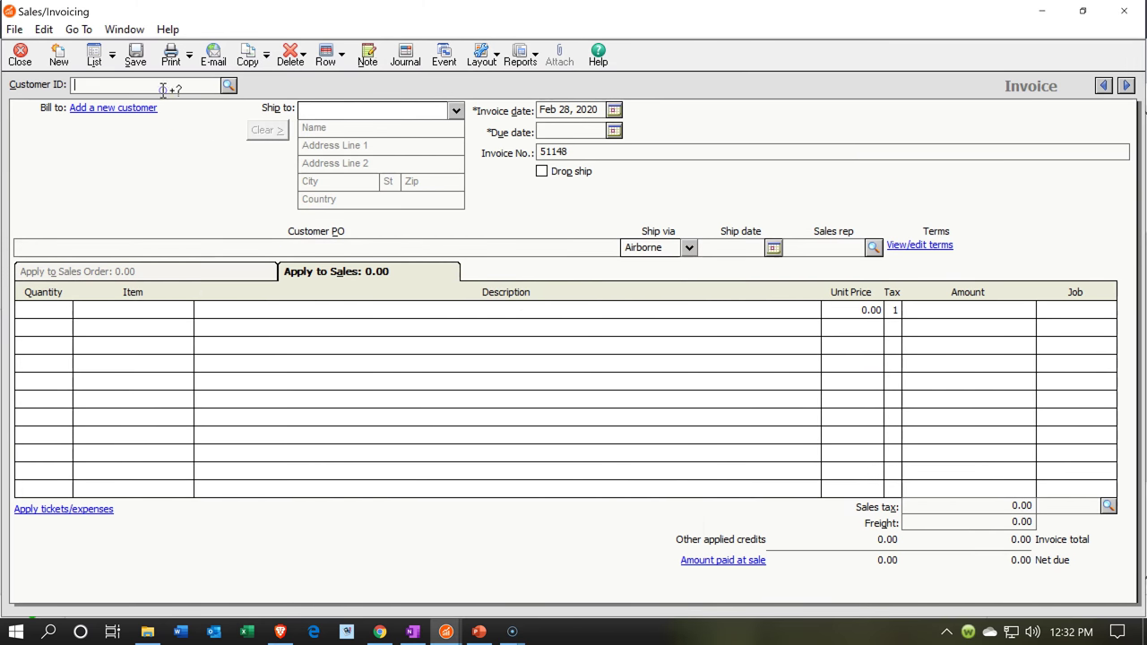
type("Je")
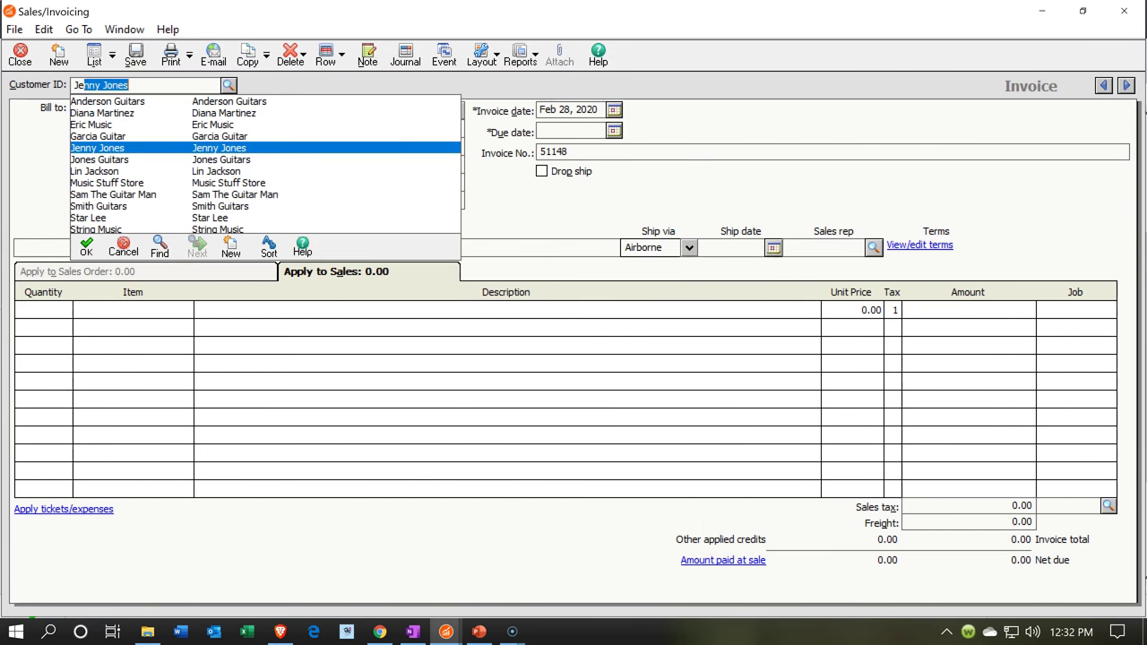
type("nny")
key("Tab")
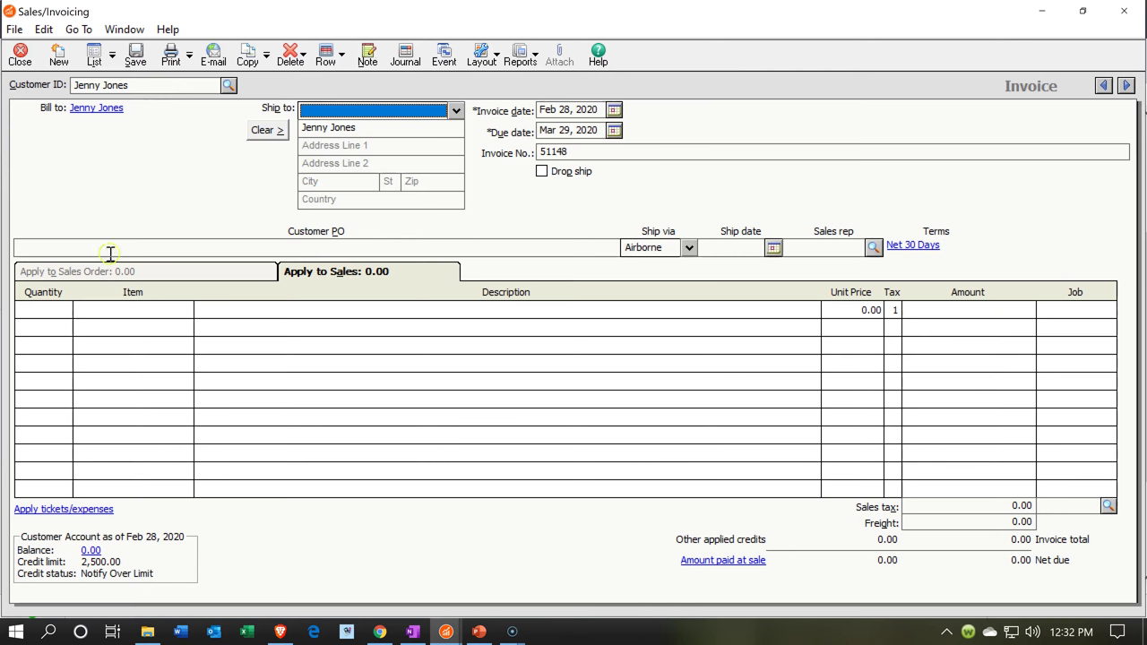
left_click(117, 310)
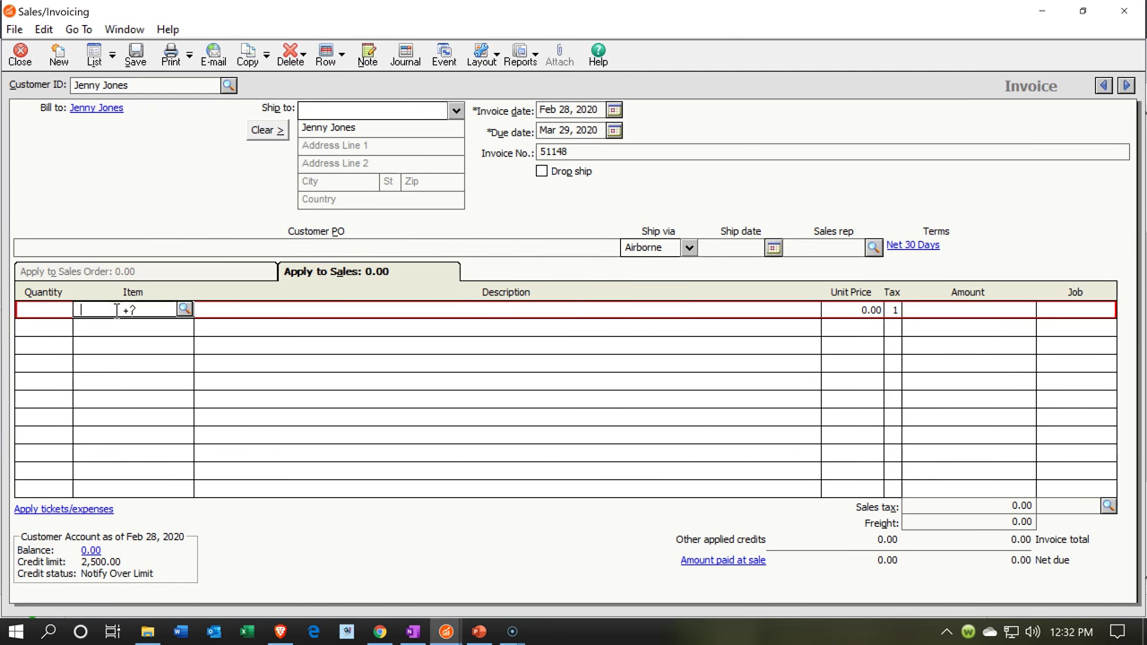
left_click(185, 308)
left_click(185, 309)
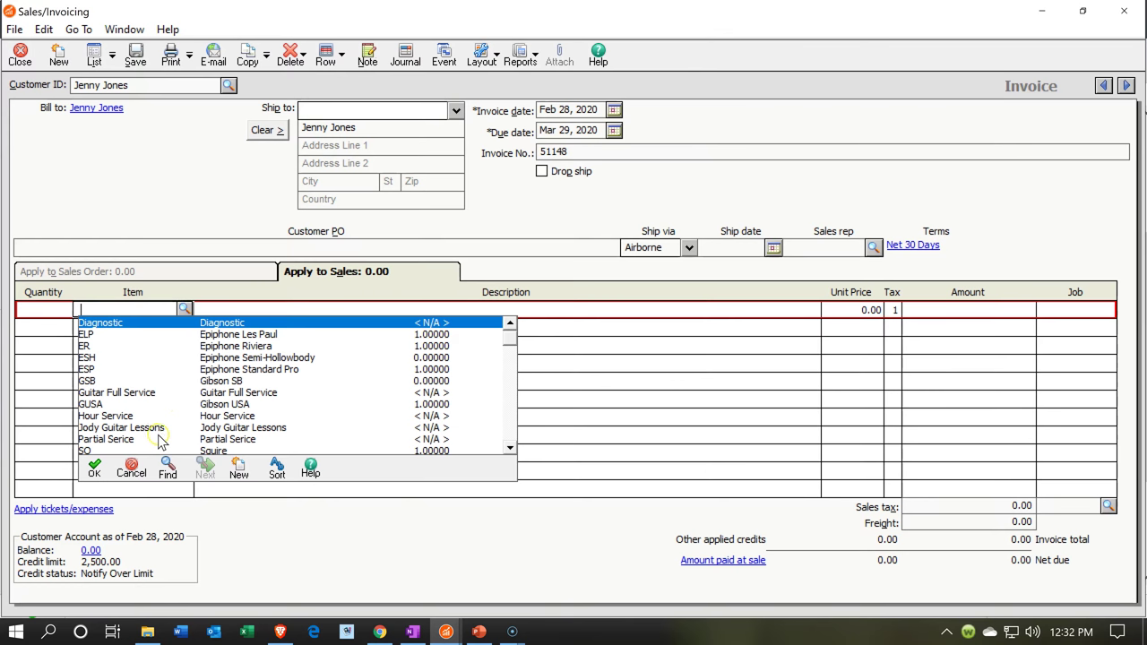
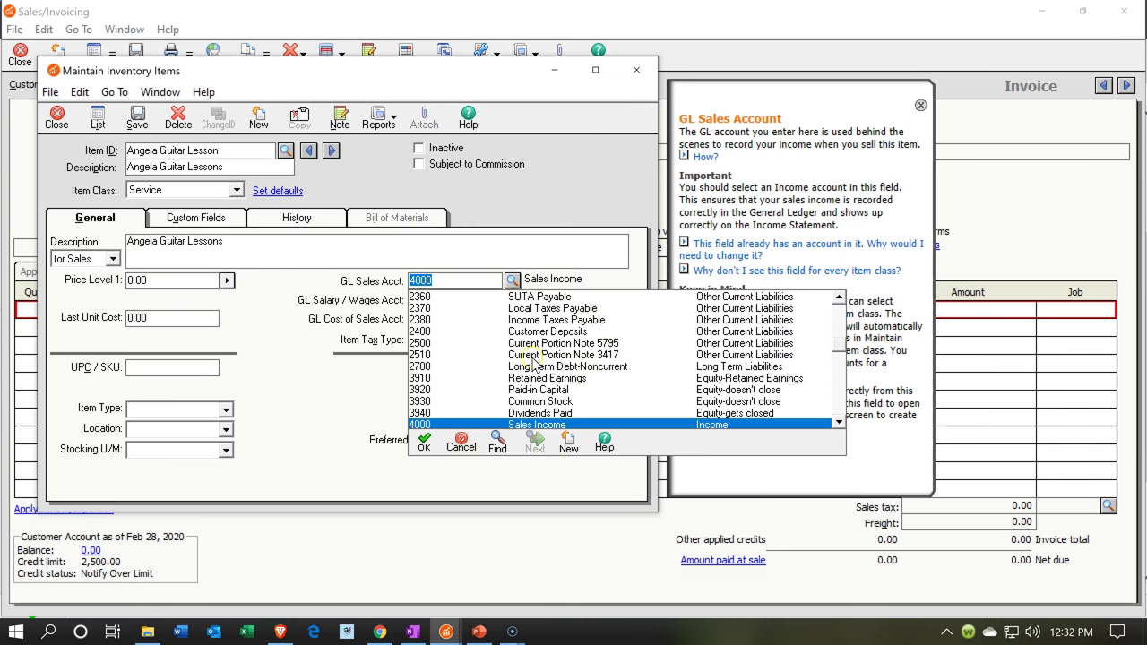
scroll(536, 393, "down", 1)
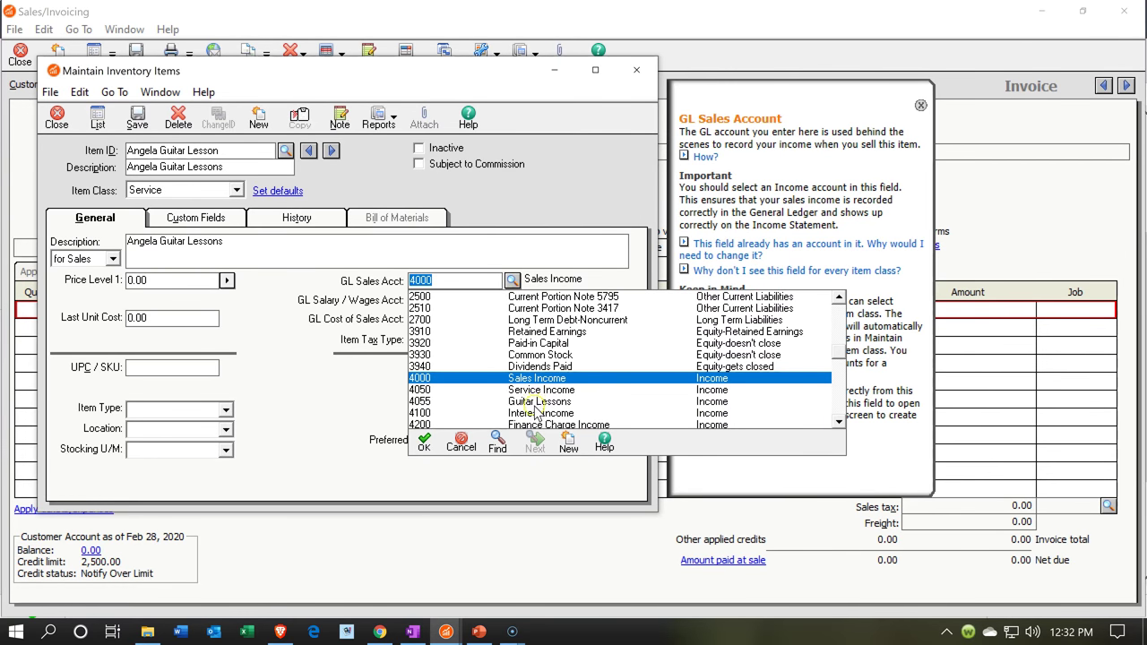
Set the guitar lesson item's GL sales account to 4055 Guitar Lessons, then save and close it.
left_click(515, 402)
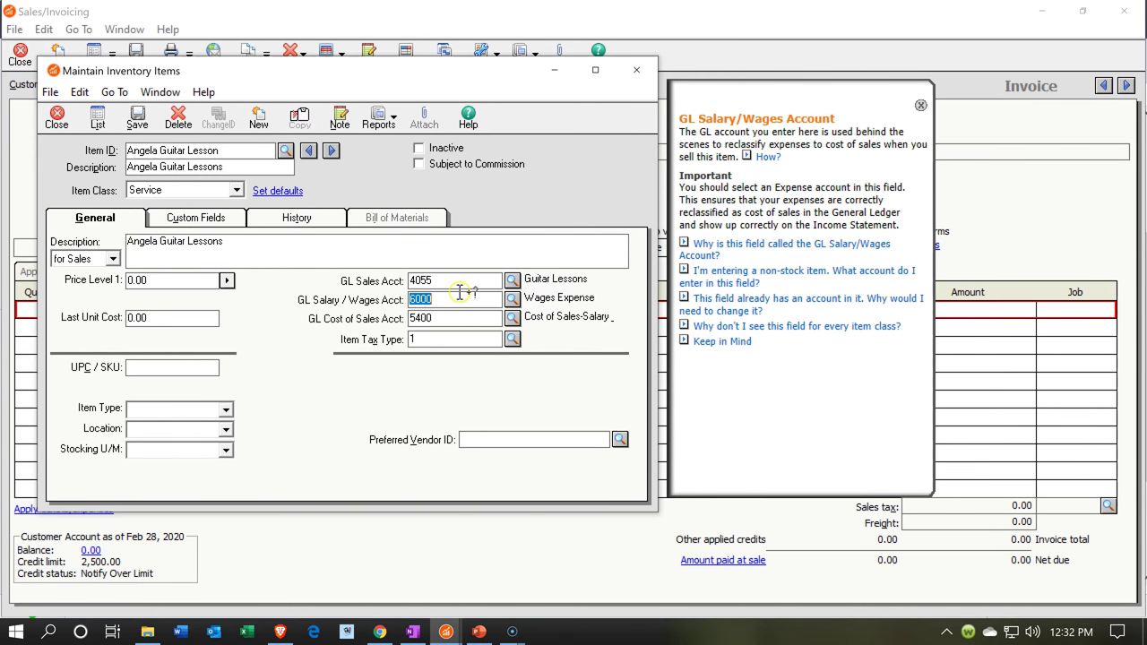
left_click(139, 120)
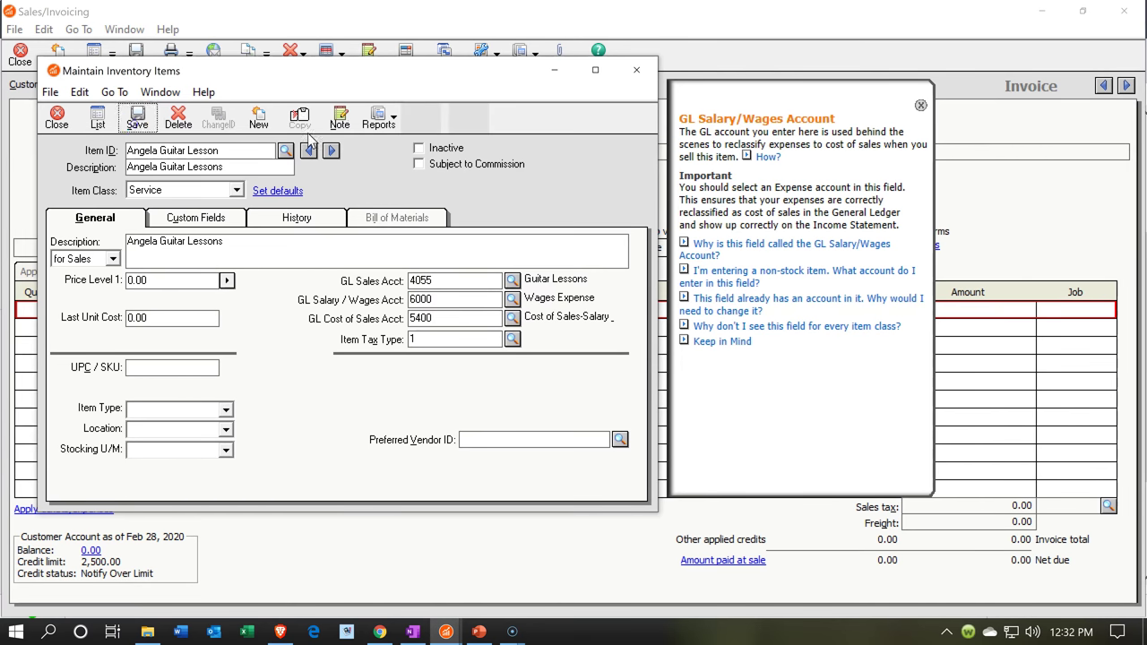
left_click(639, 74)
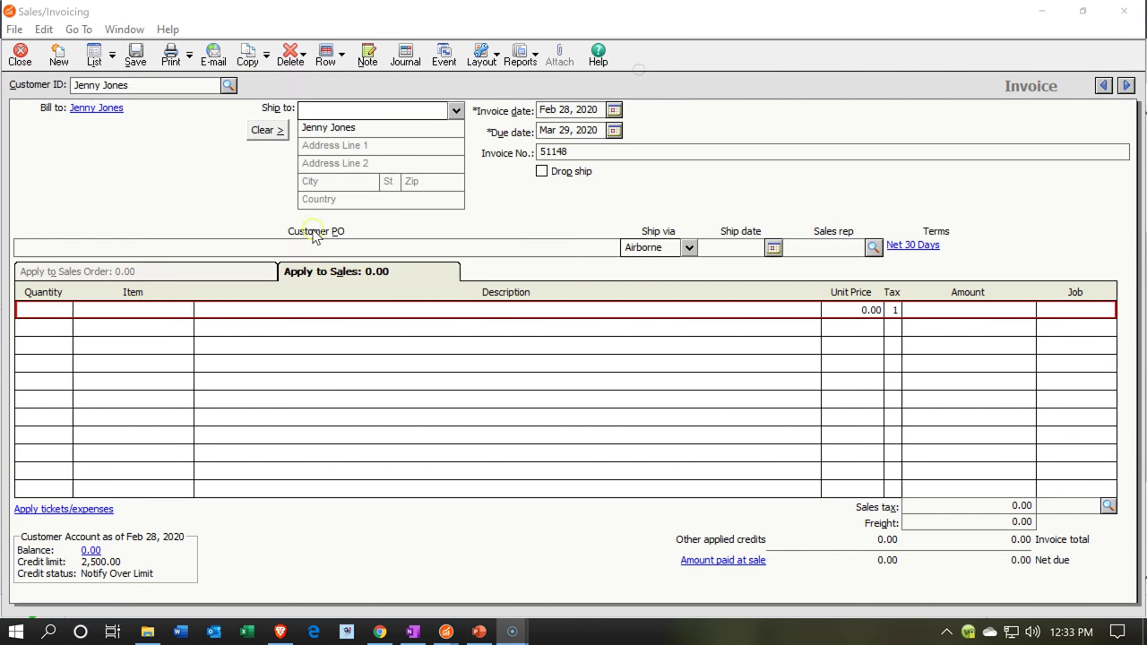
Add the guitar lesson item with quantity 7 on the first invoice line.
left_click(171, 311)
type("a")
key("Tab")
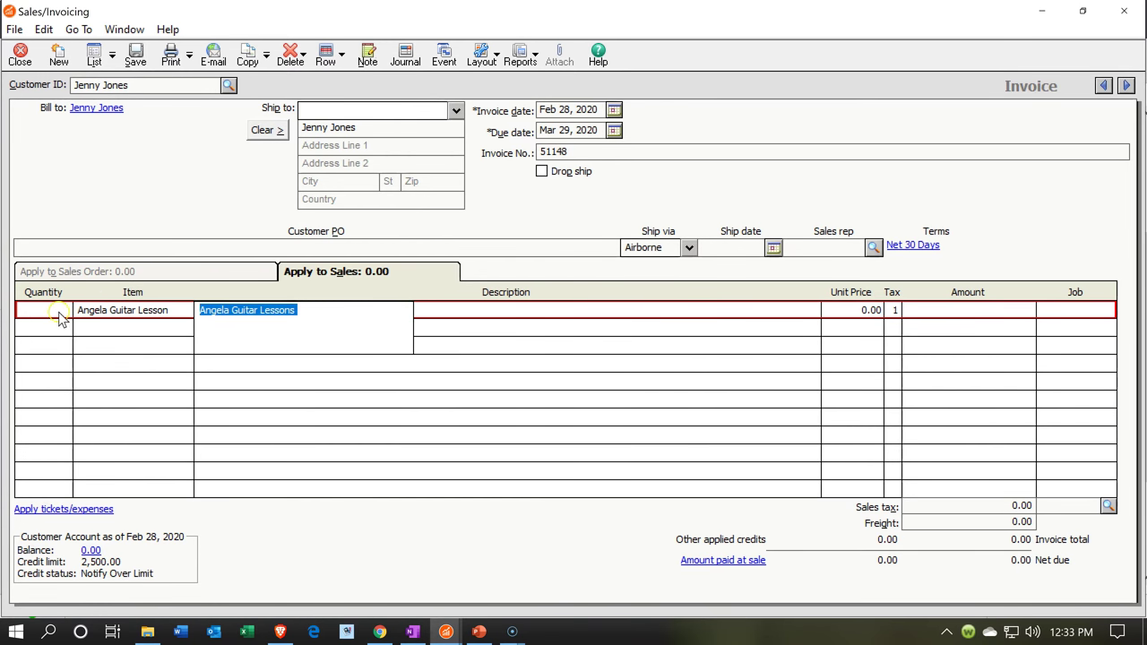
left_click(54, 311)
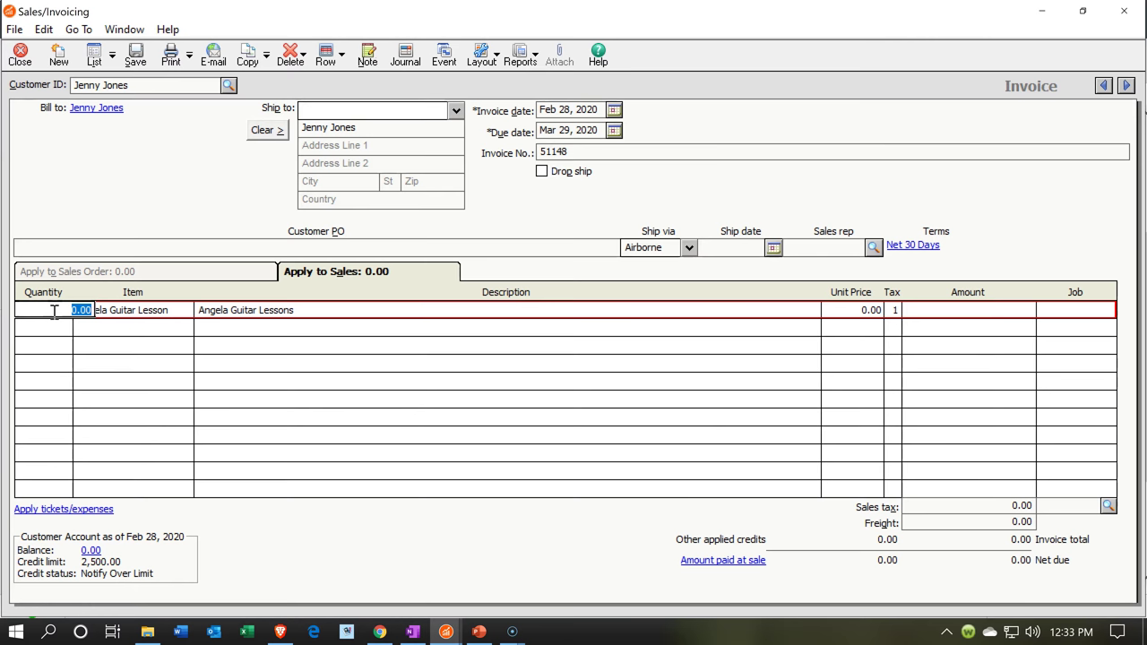
type("7")
key("Tab")
key("Tab")
key("Tab")
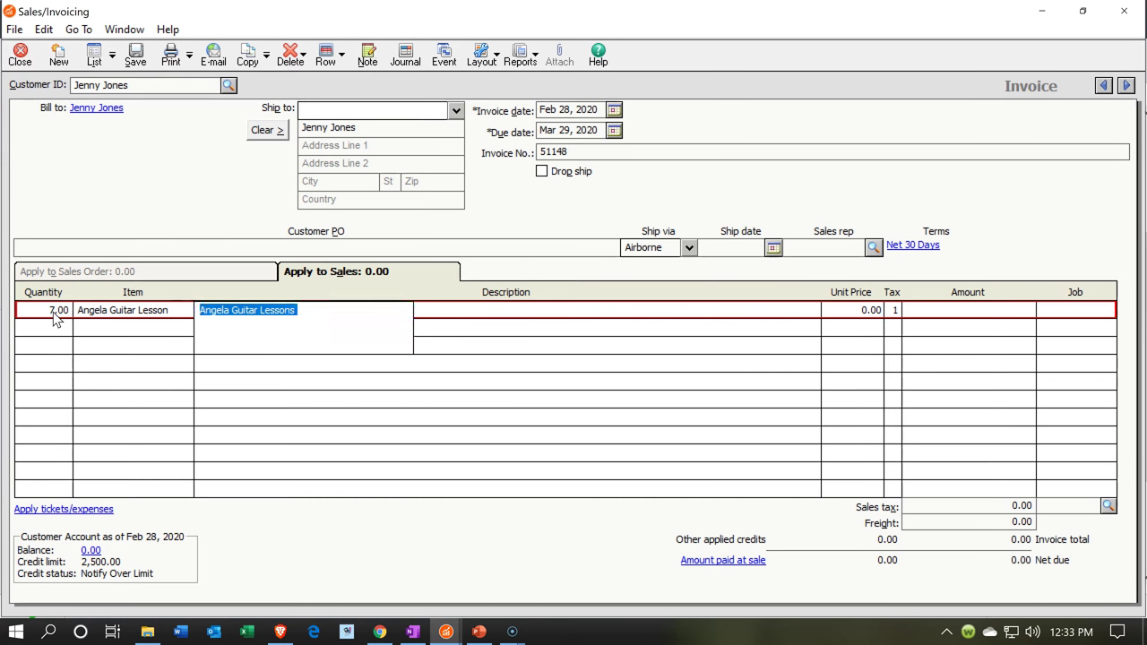
key("Tab")
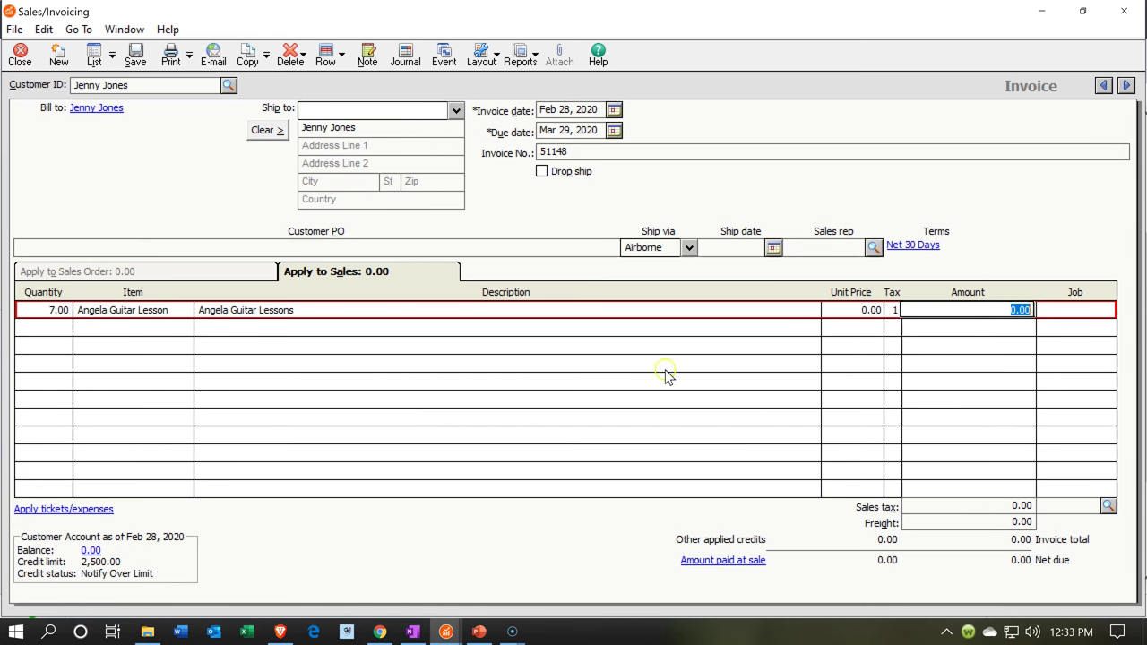
Set the unit price to 150.00 and save invoice 51148 totalling 1,050.00.
left_click(849, 325)
left_click(851, 310)
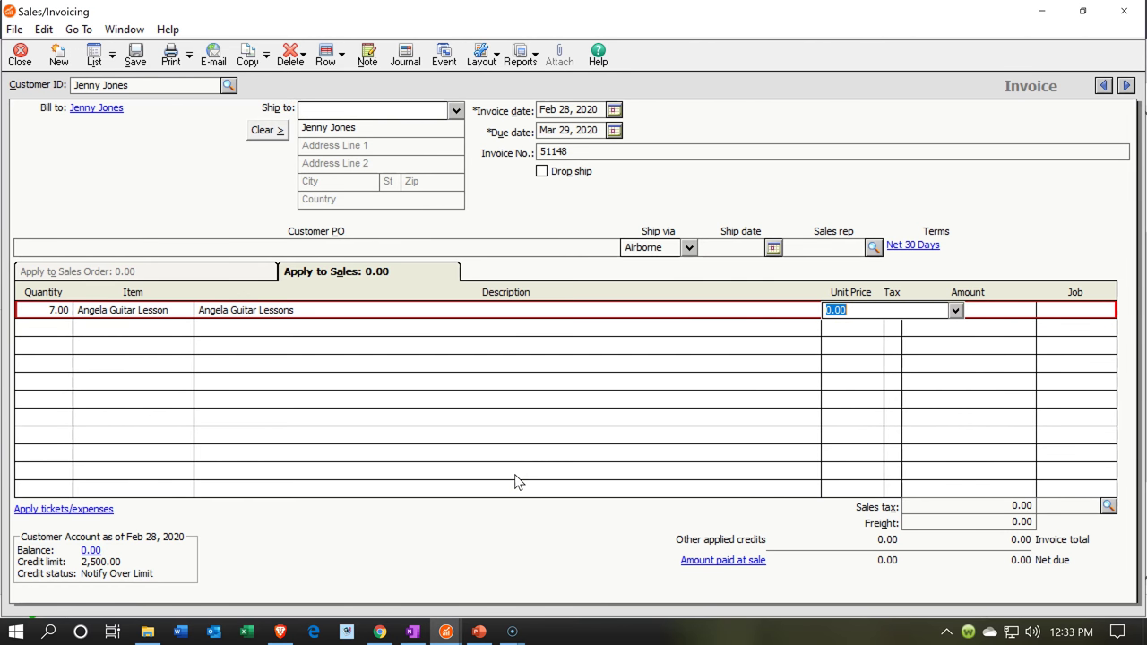
type("150")
key("Tab")
key("Tab")
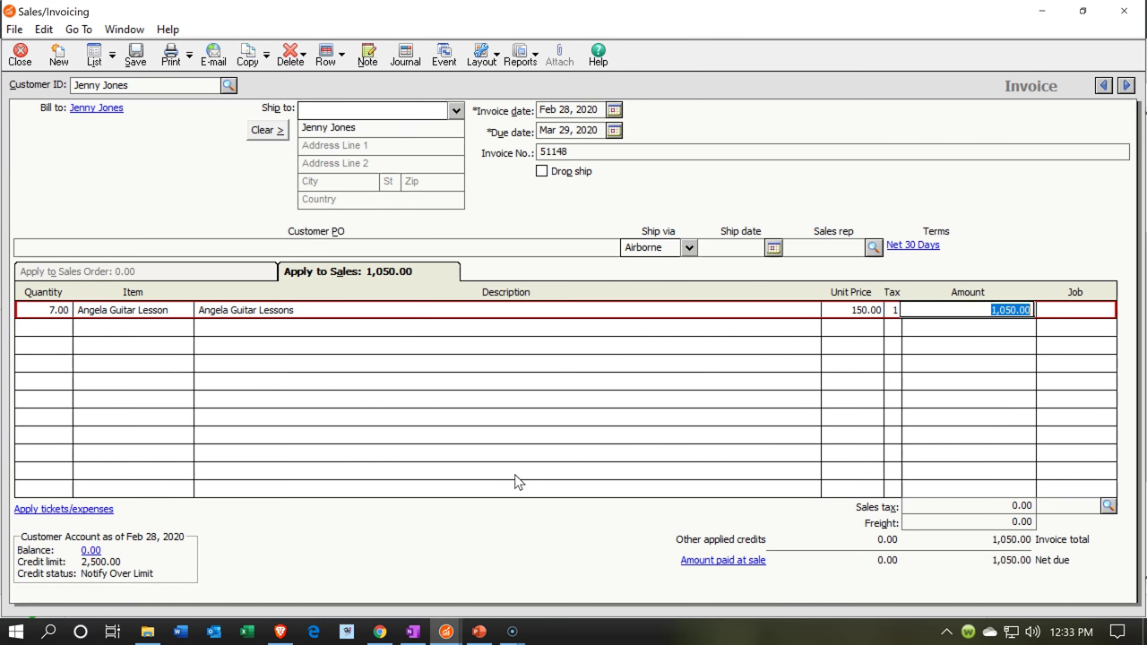
key("Tab")
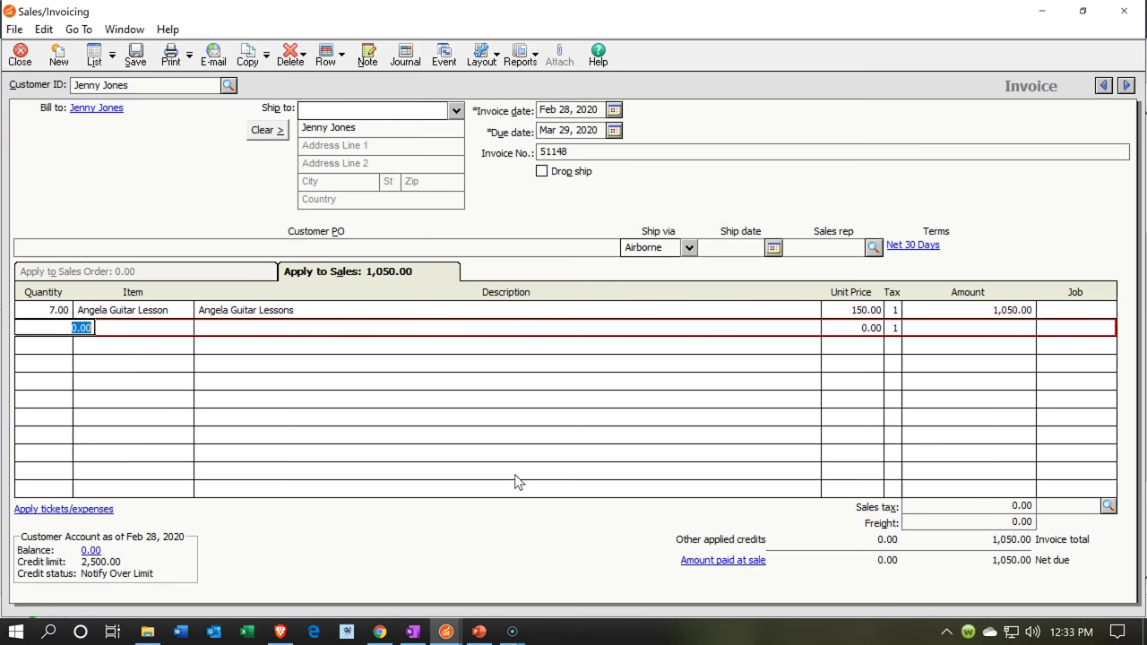
left_click(136, 56)
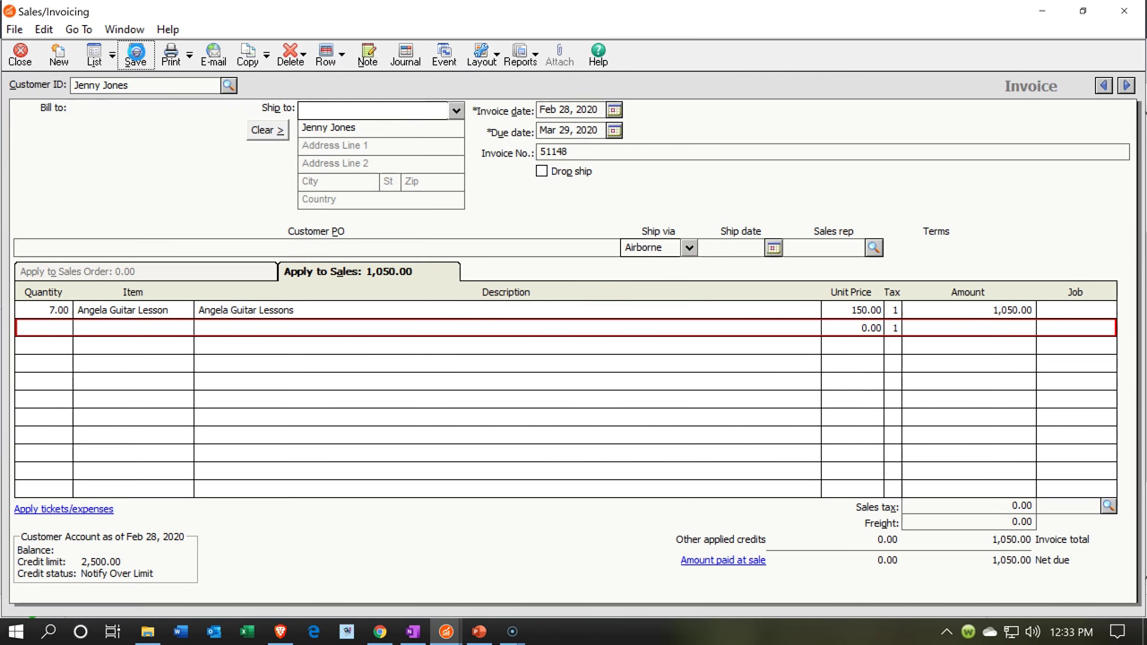
Start a new customer record, entering the customer ID and copying it into the name.
left_click(229, 86)
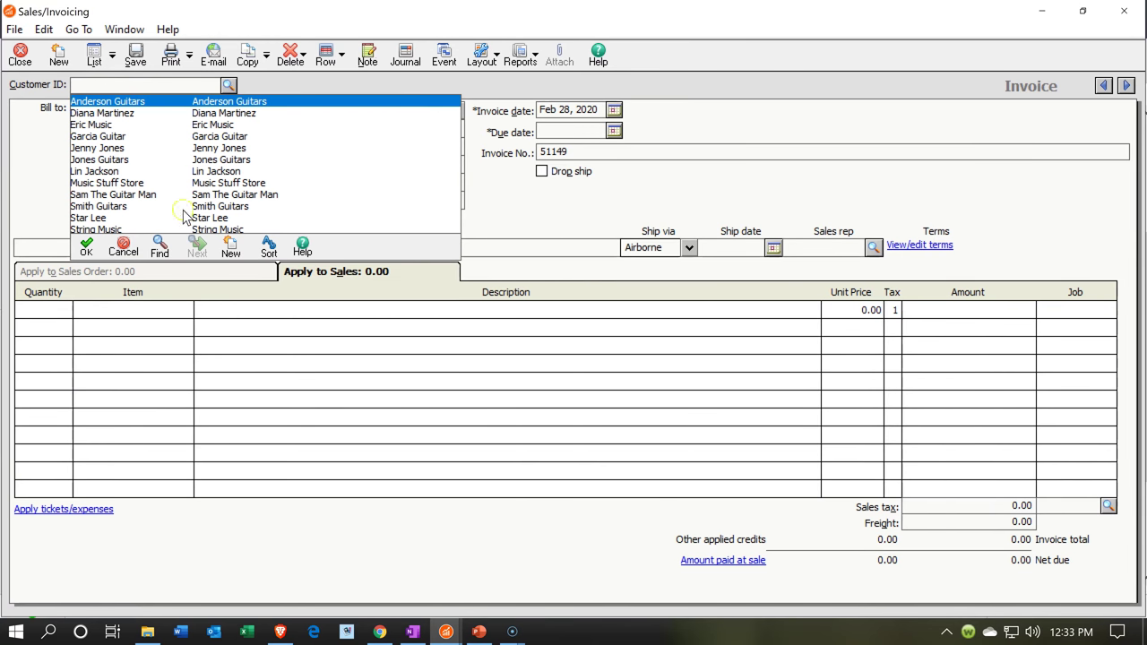
left_click(170, 243)
left_click(254, 244)
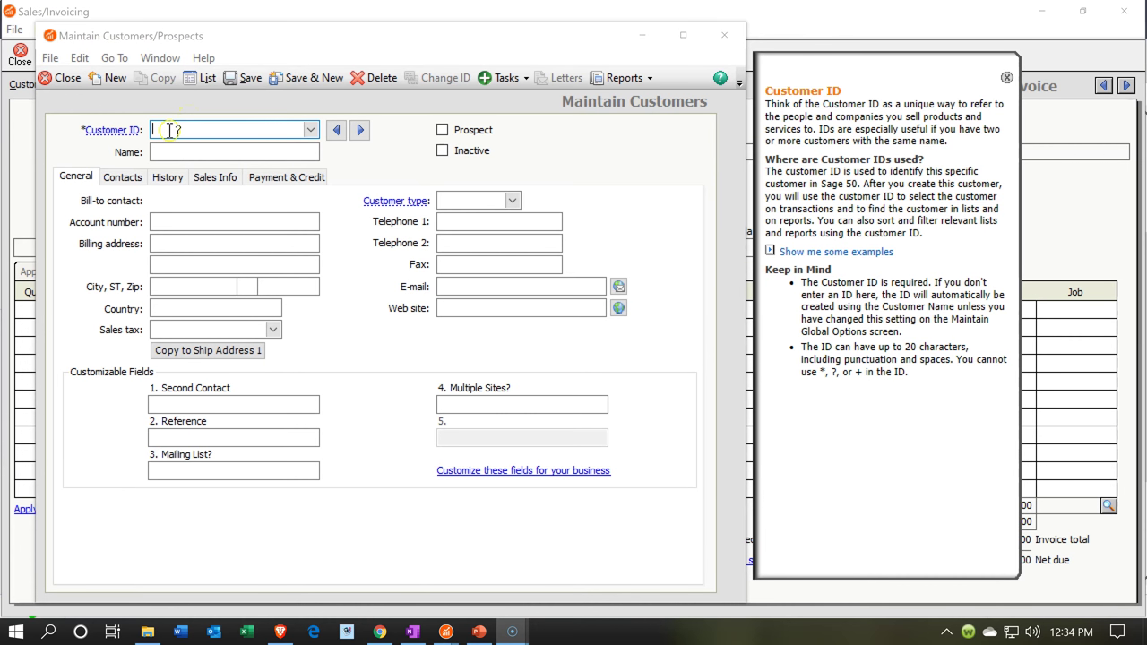
left_click(171, 130)
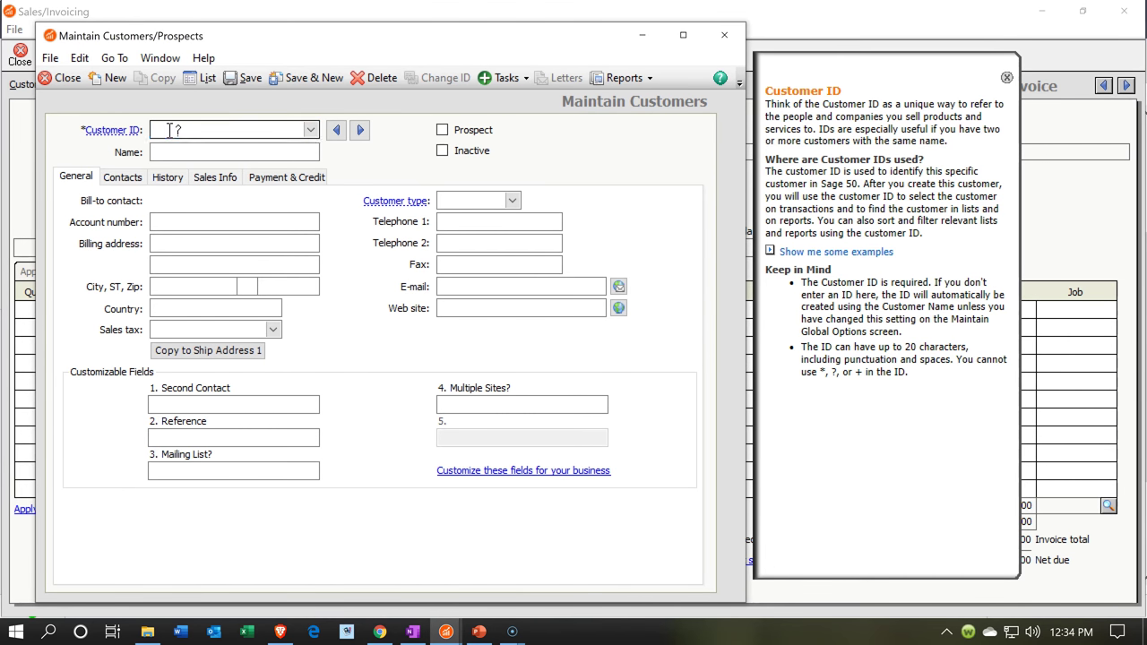
type("Diana Mi")
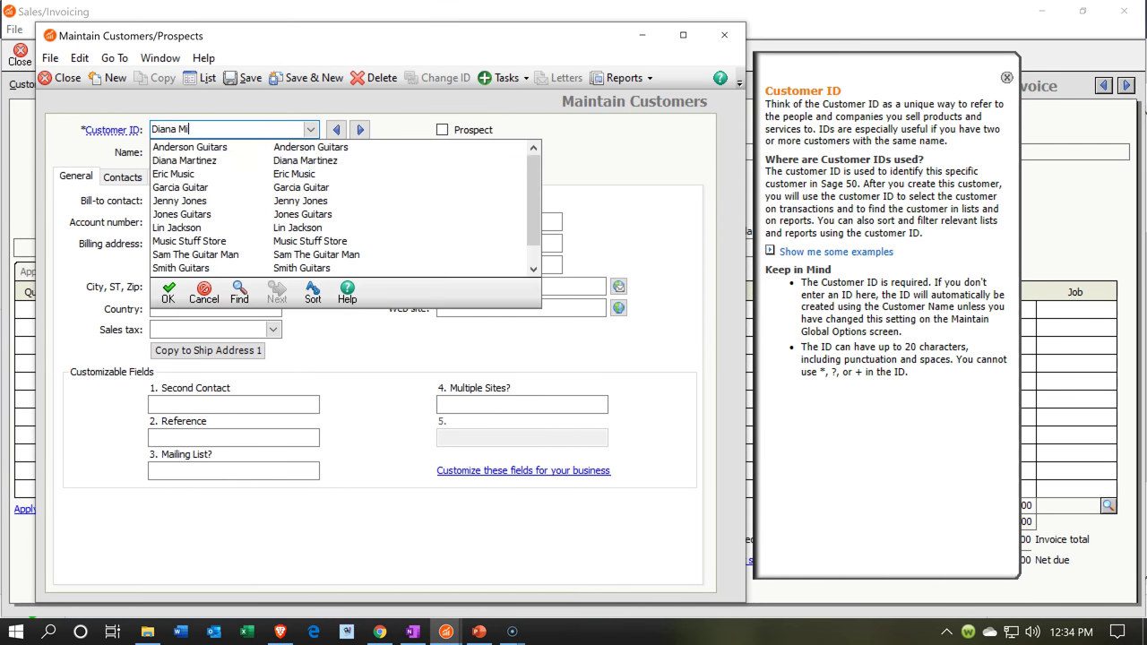
key("ctrl+a")
key("ctrl+c")
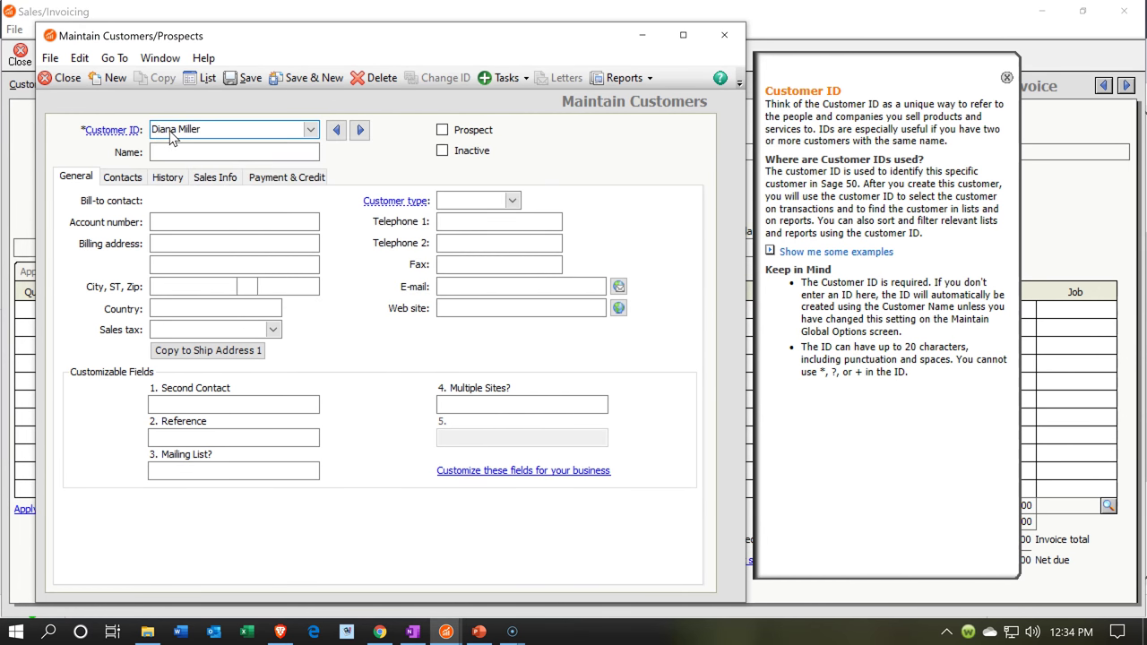
key("Tab")
key("ctrl+v")
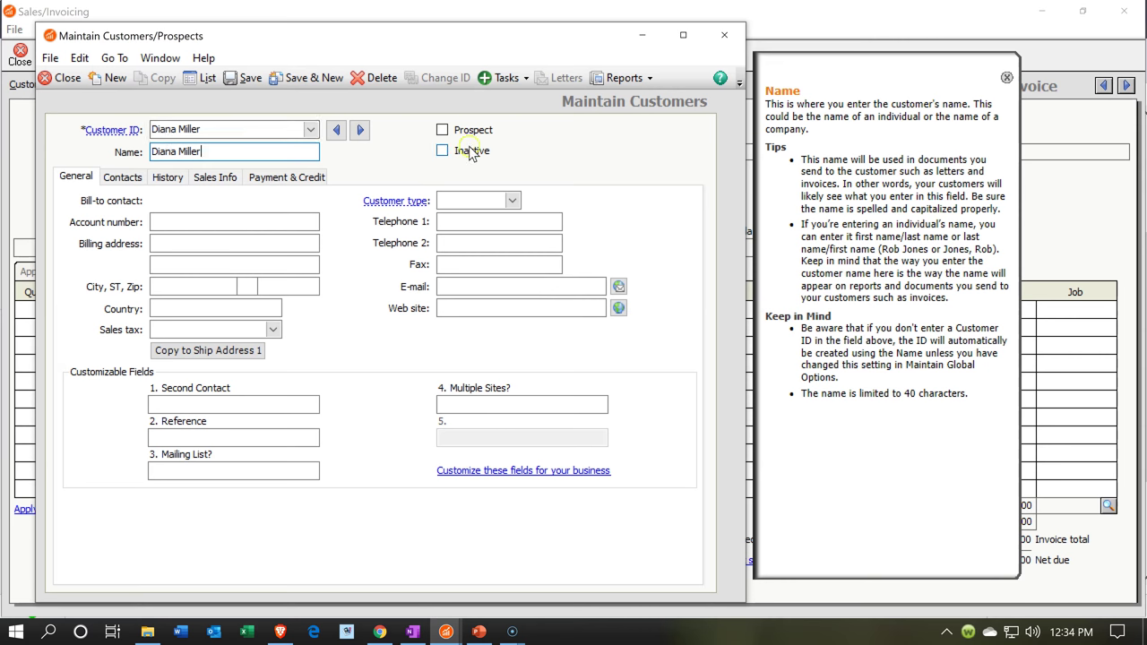
Set the customer type to Lessons, save the record and close it.
left_click(512, 201)
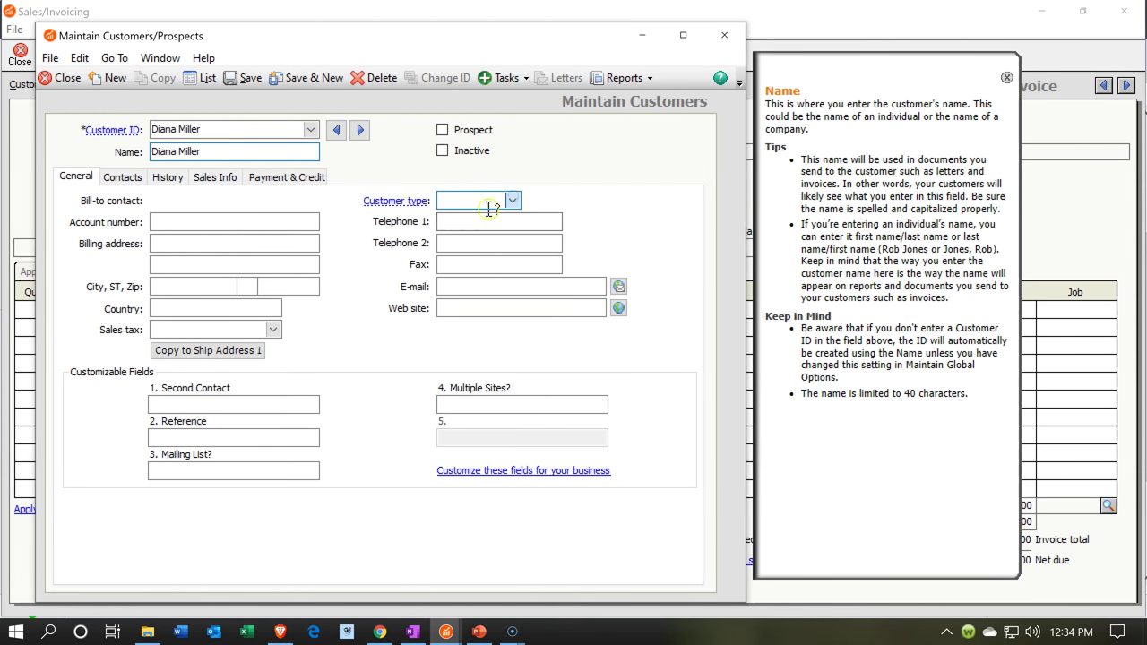
left_click(477, 215)
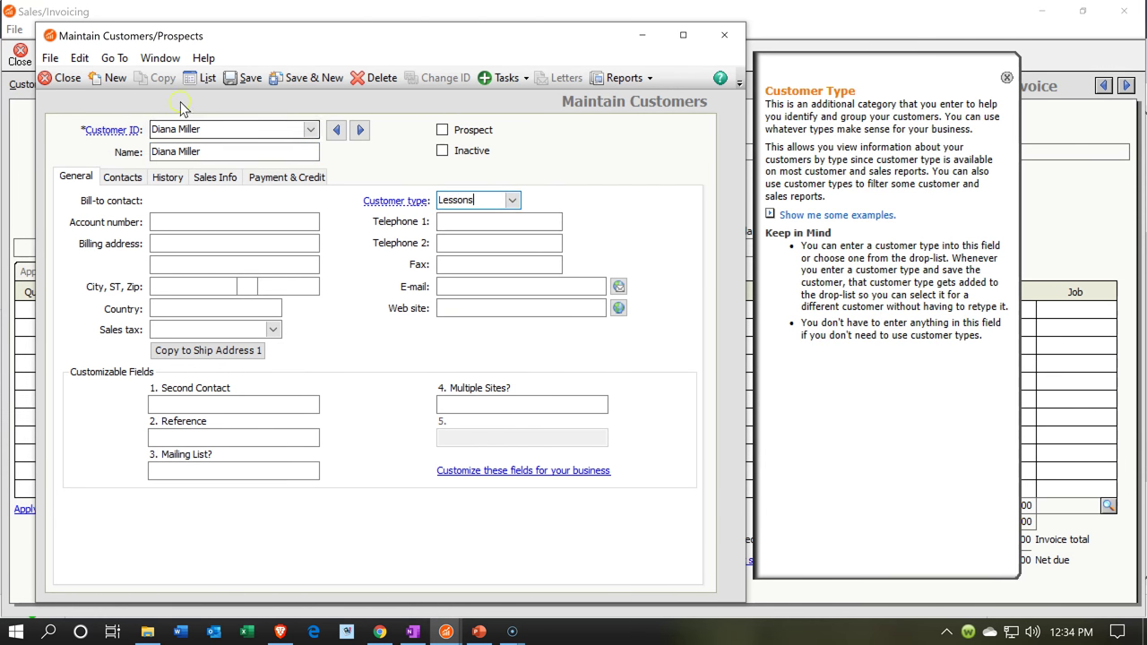
left_click(251, 78)
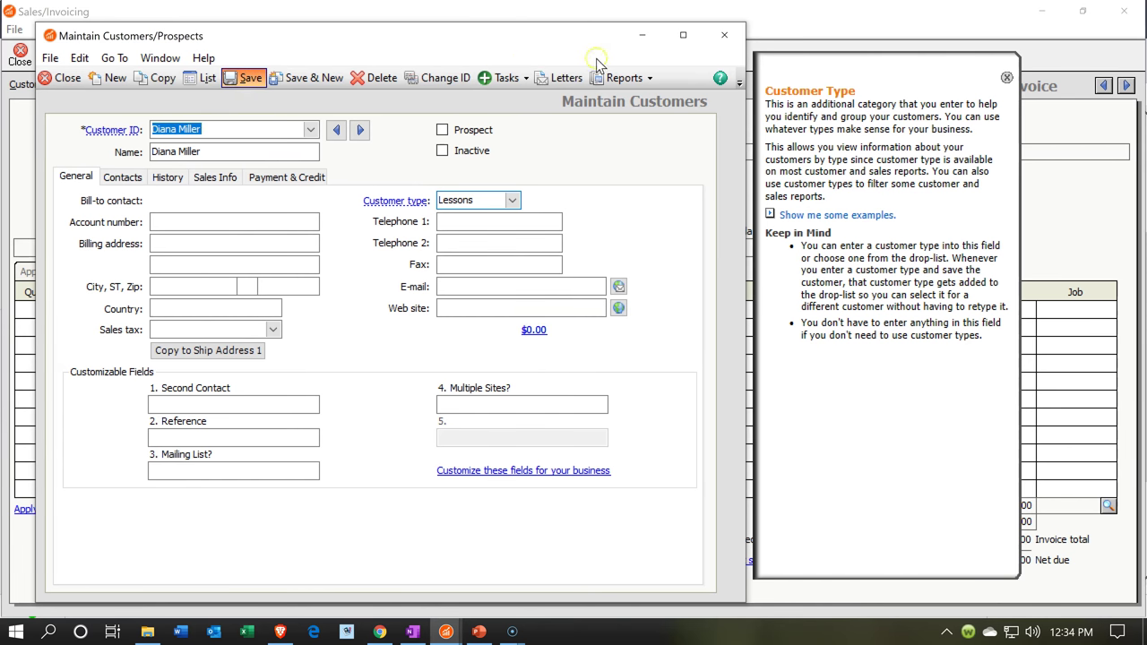
left_click(727, 37)
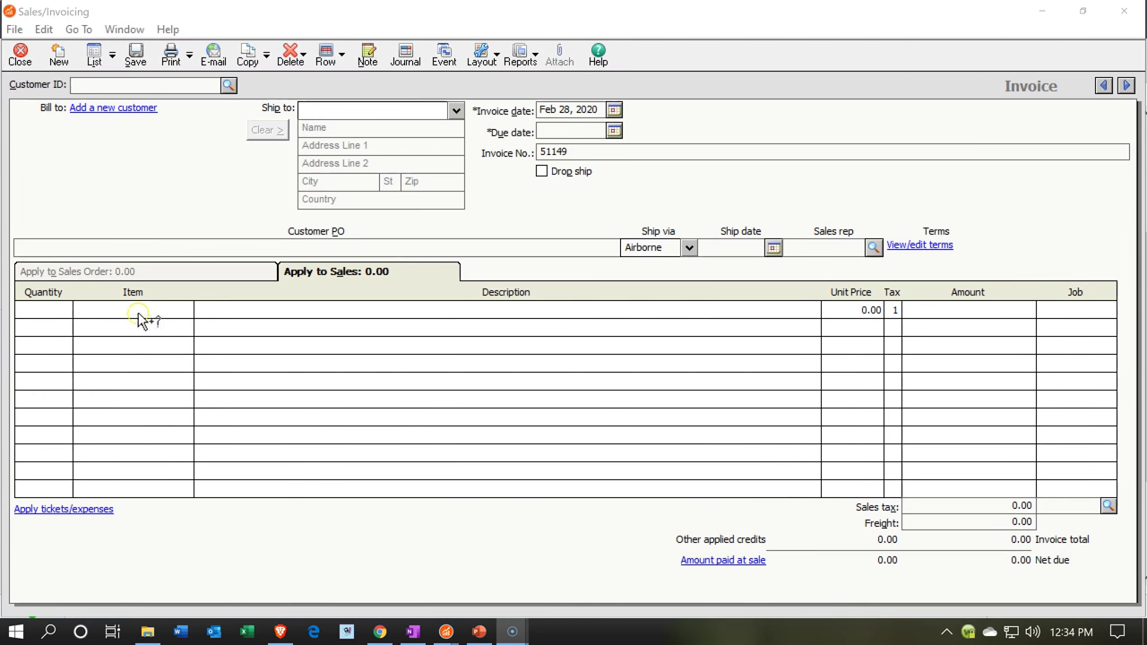
Enter 6 guitar lessons at 150.00 on the first line of invoice 51149.
left_click(135, 310)
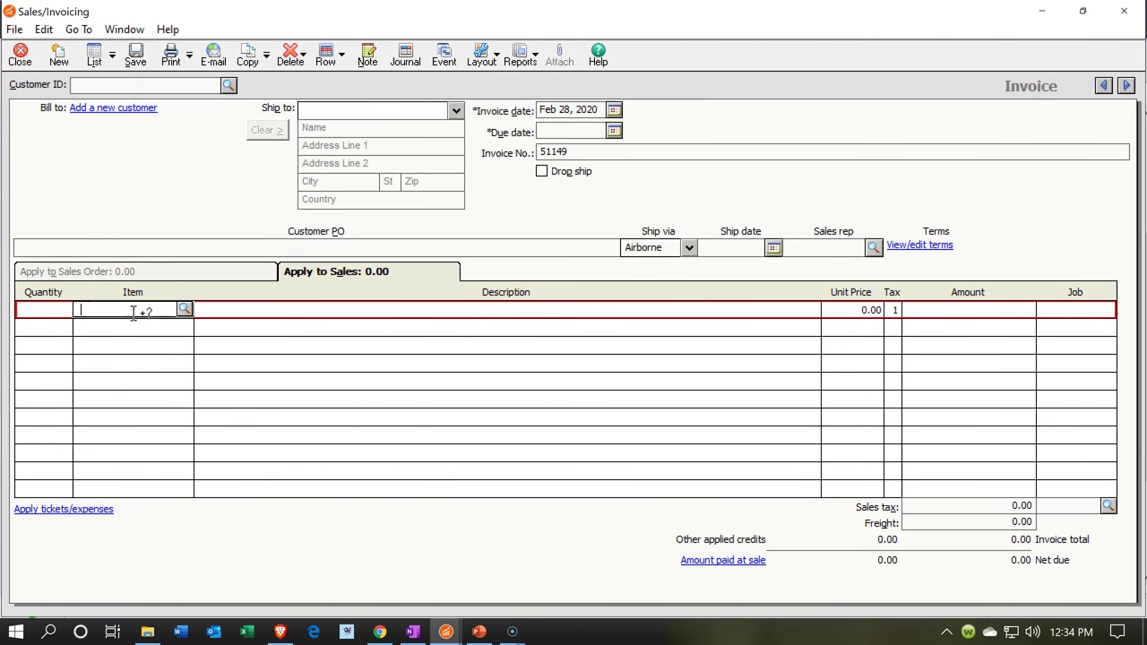
type("a Guitar Lesson")
key("Tab")
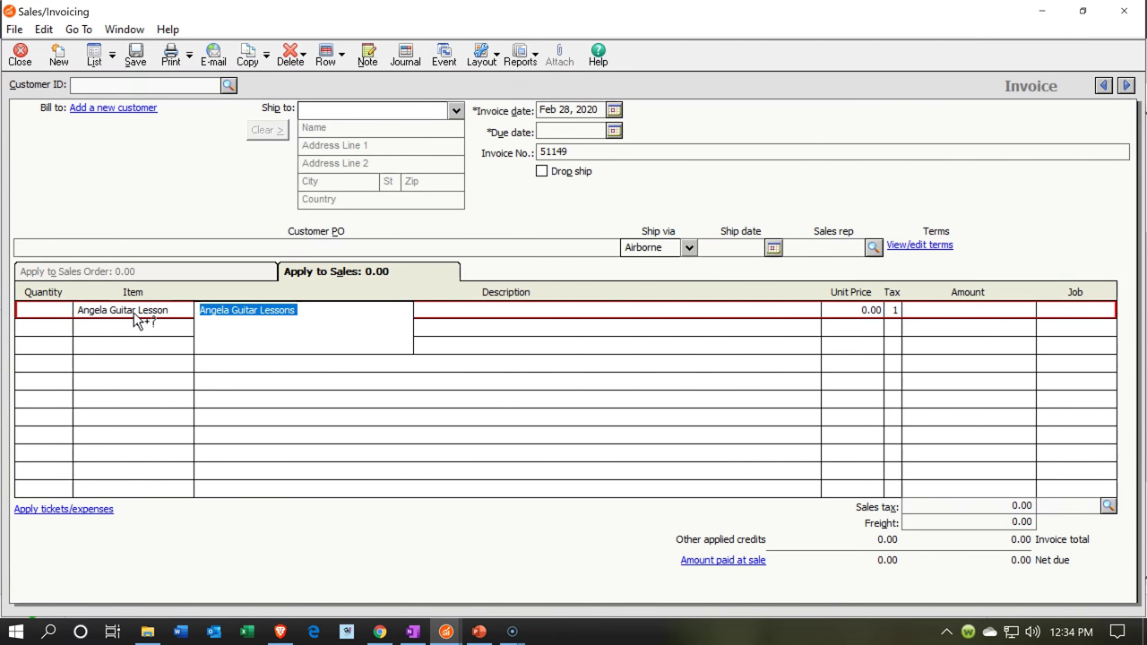
left_click(55, 309)
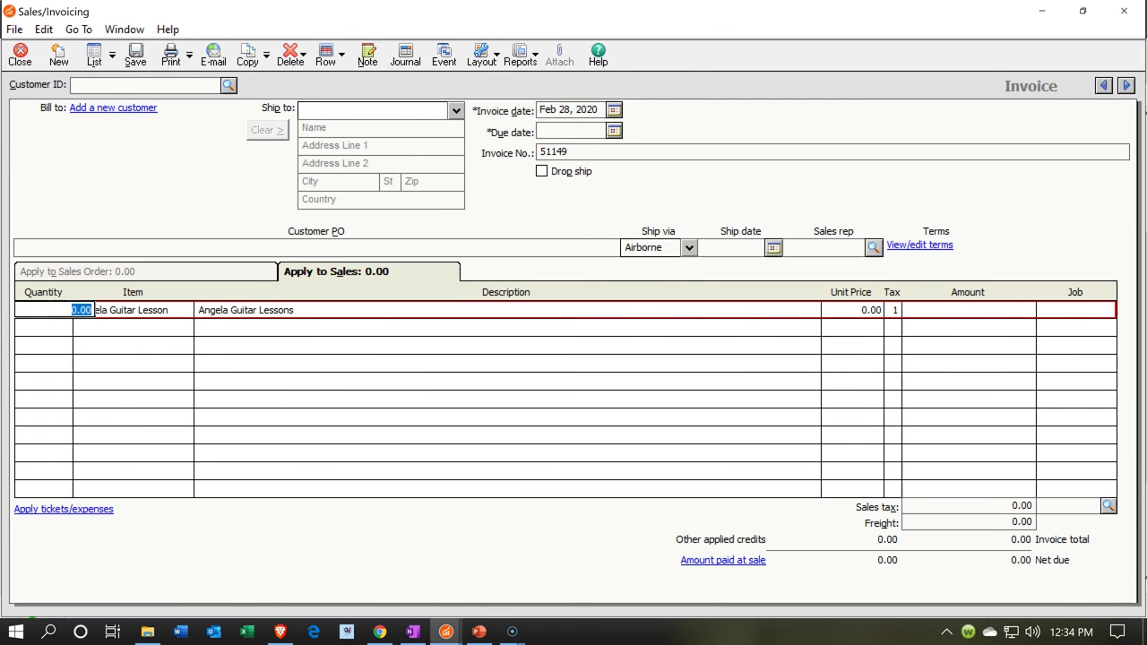
type("6")
key("Tab")
key("Tab")
type("150")
key("Tab")
key("Tab")
key("Tab")
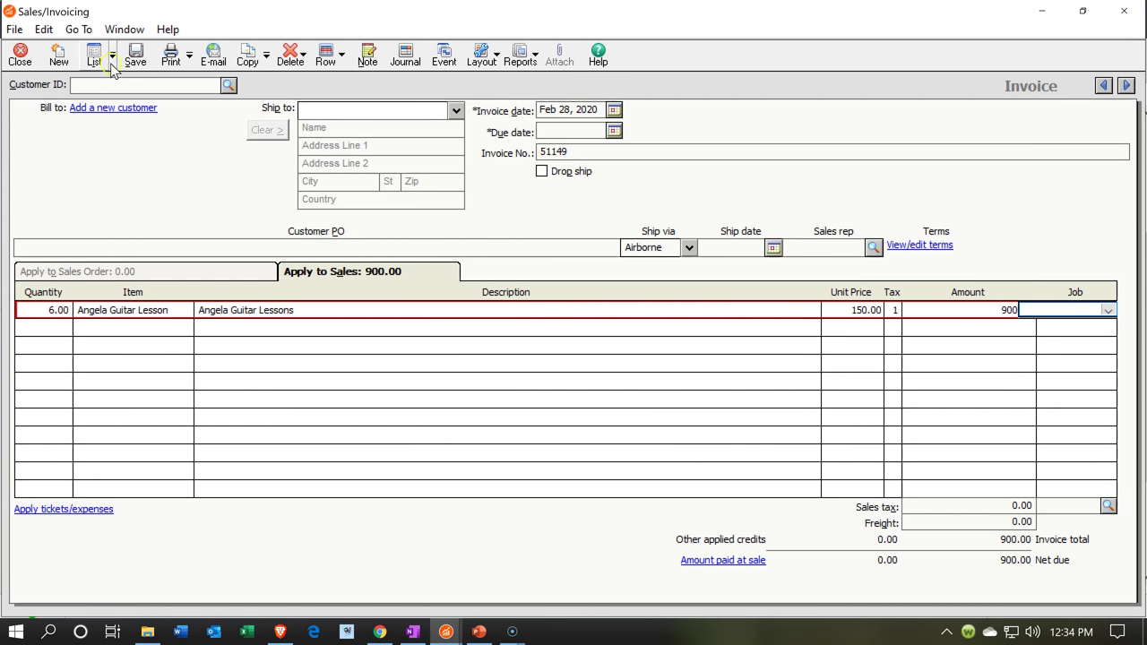
Assign the new customer after the missing-customer warning and save the 900.00 invoice.
left_click(124, 63)
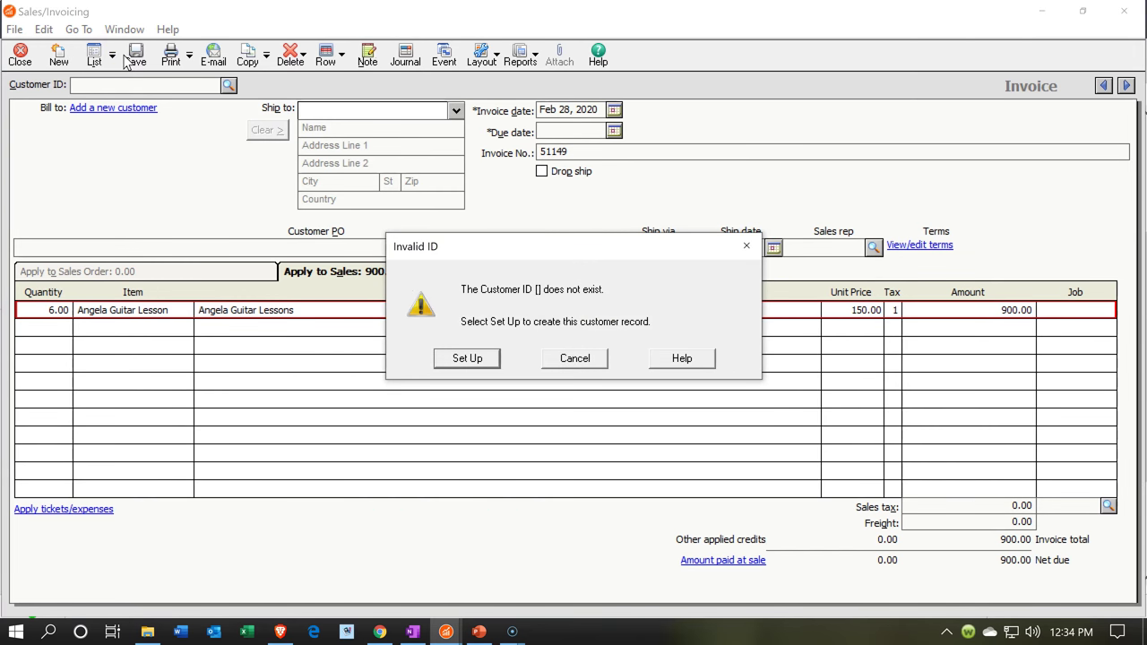
left_click(467, 357)
left_click(747, 245)
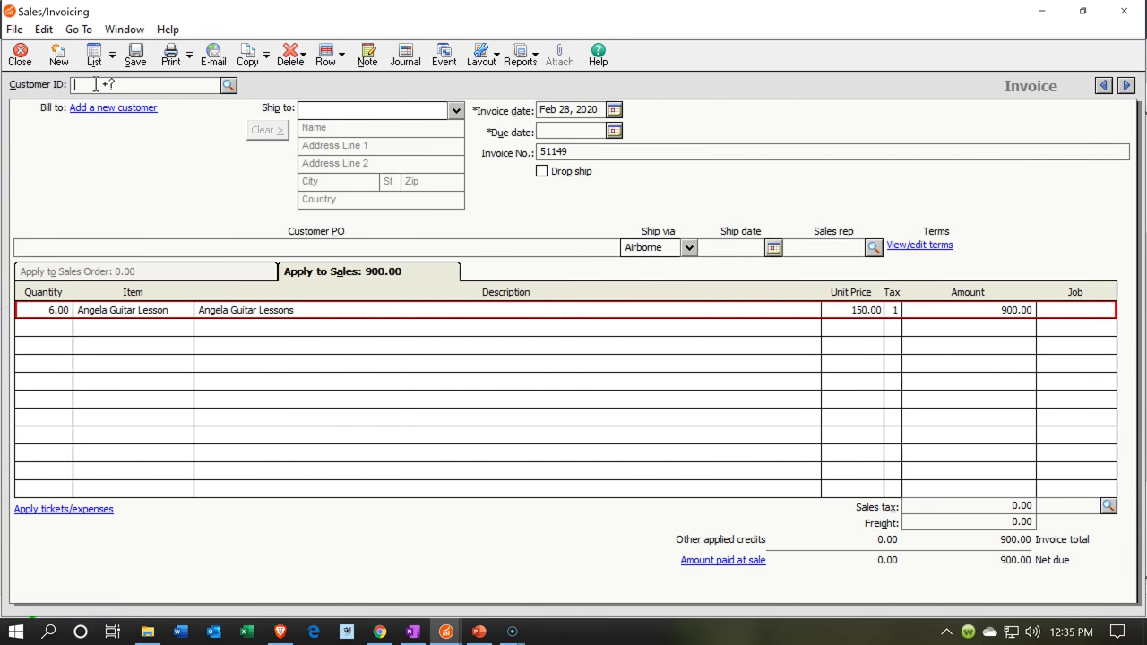
type("Dia")
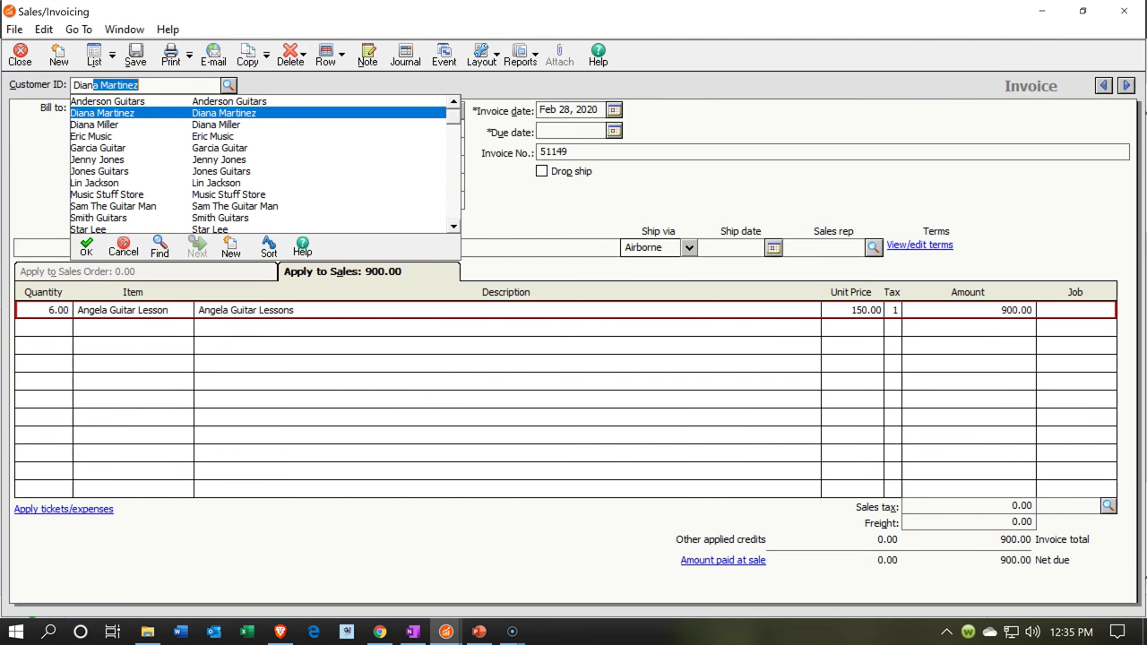
type("n")
key("Tab")
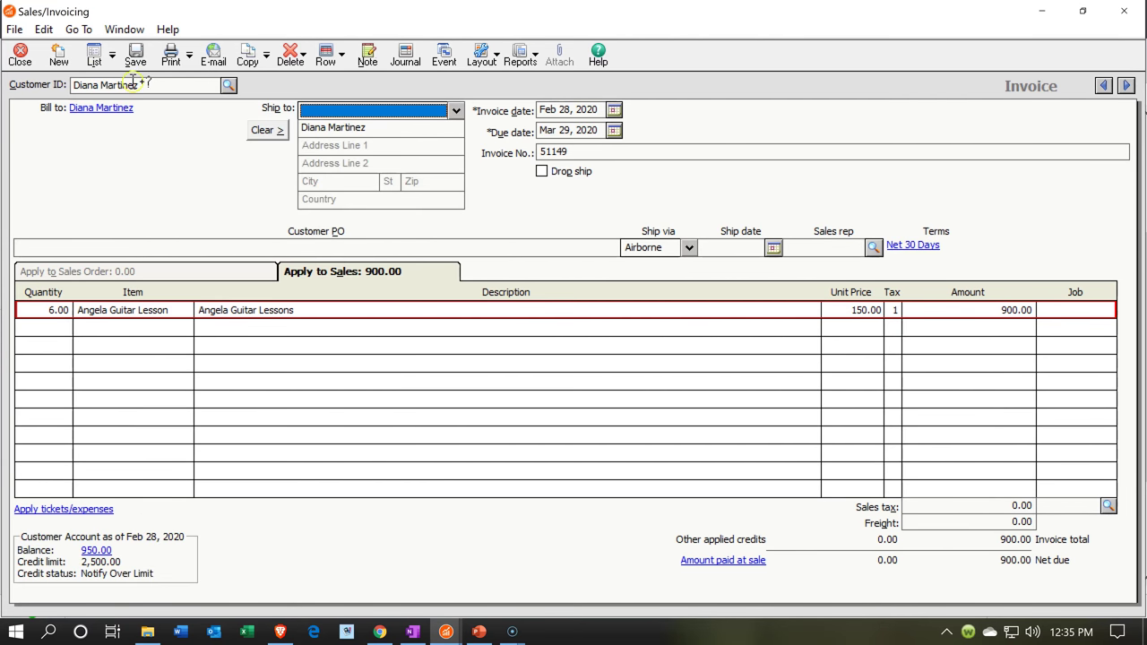
left_click(152, 60)
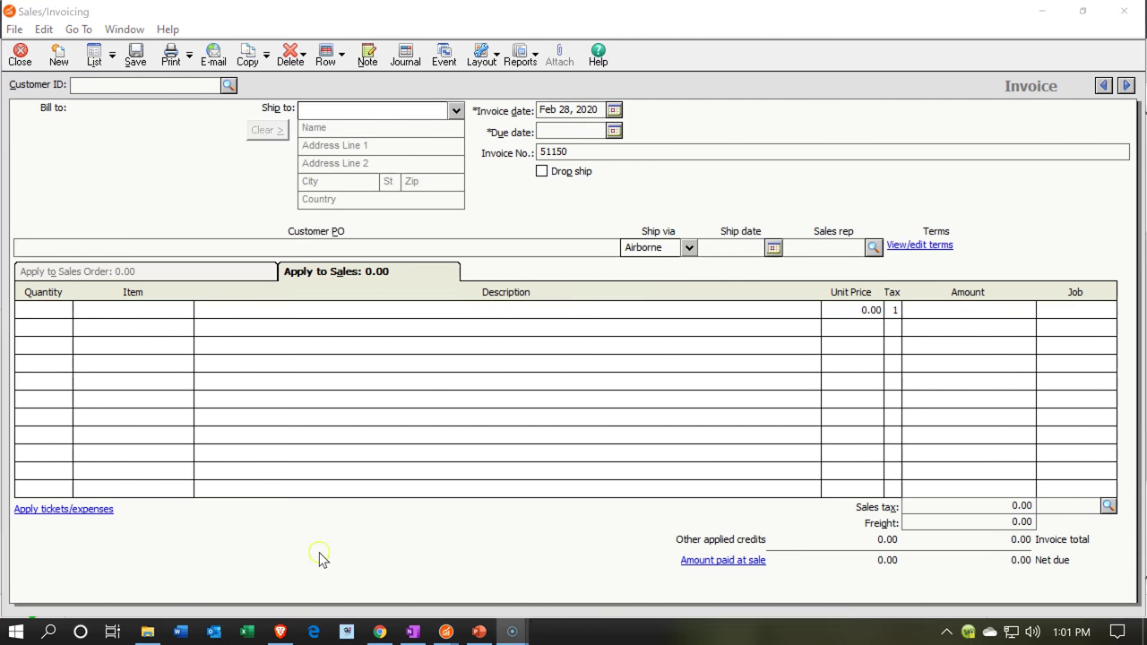
Start another new customer record and enter the customer's ID and name.
left_click(229, 86)
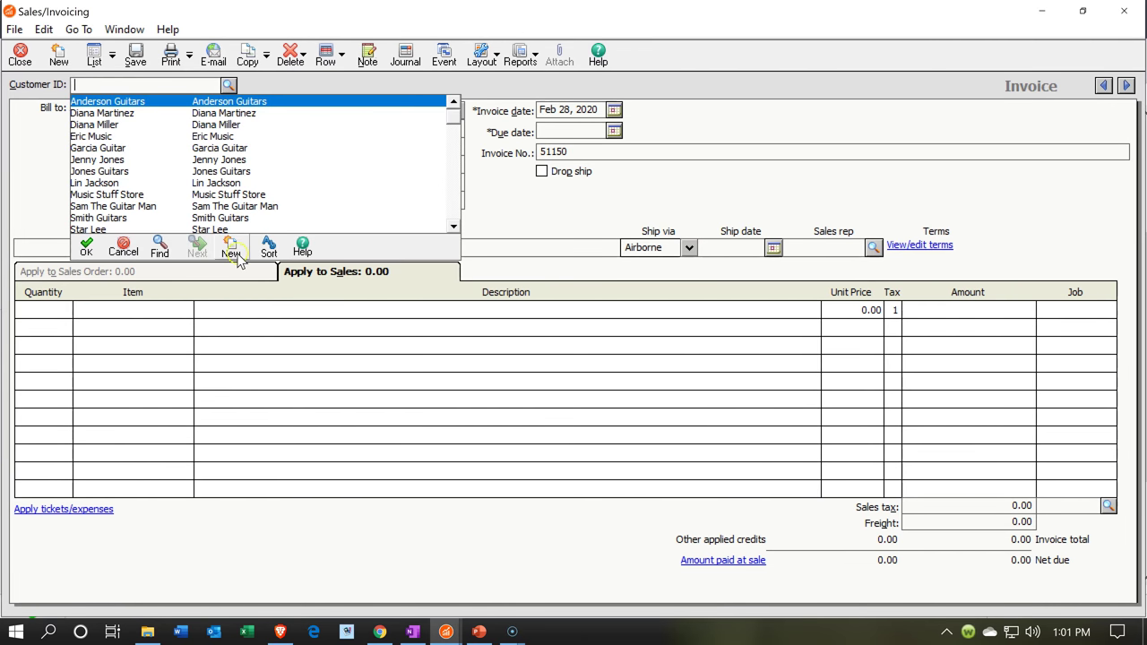
left_click(235, 247)
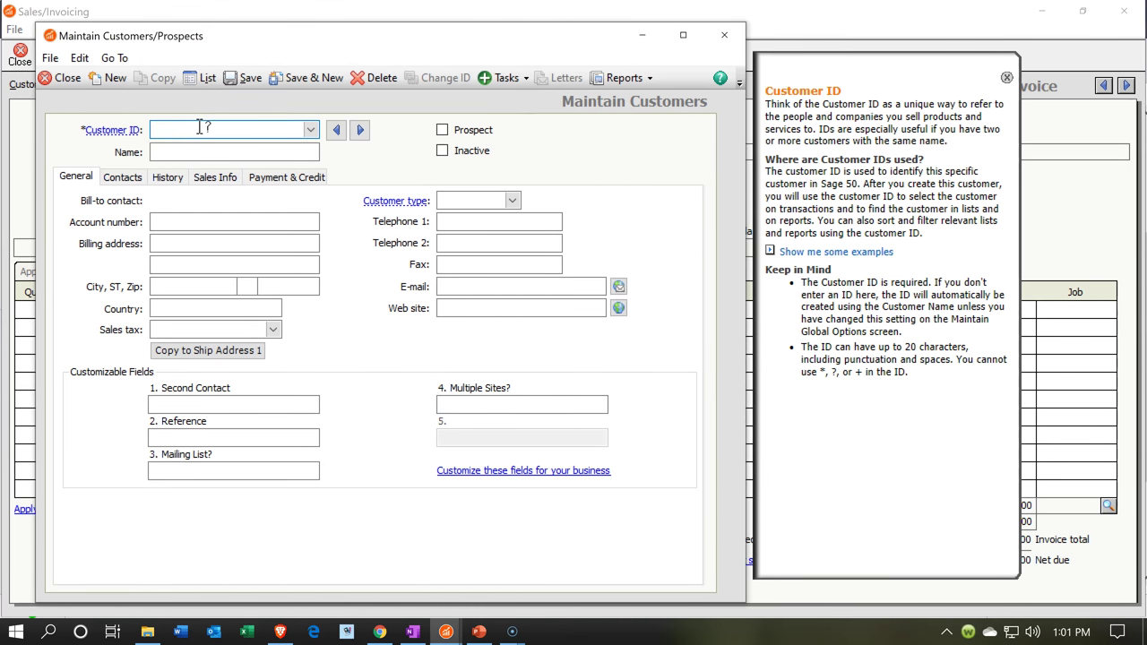
left_click(200, 127)
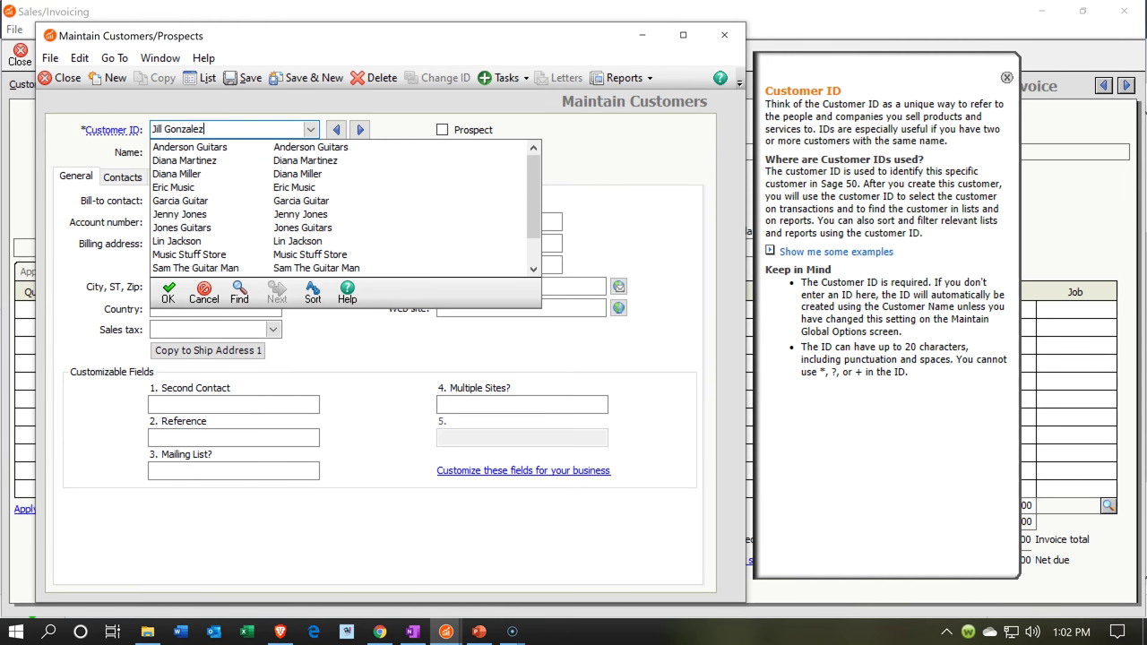
left_click_drag(201, 129, 163, 129)
left_click(202, 131)
key("Tab")
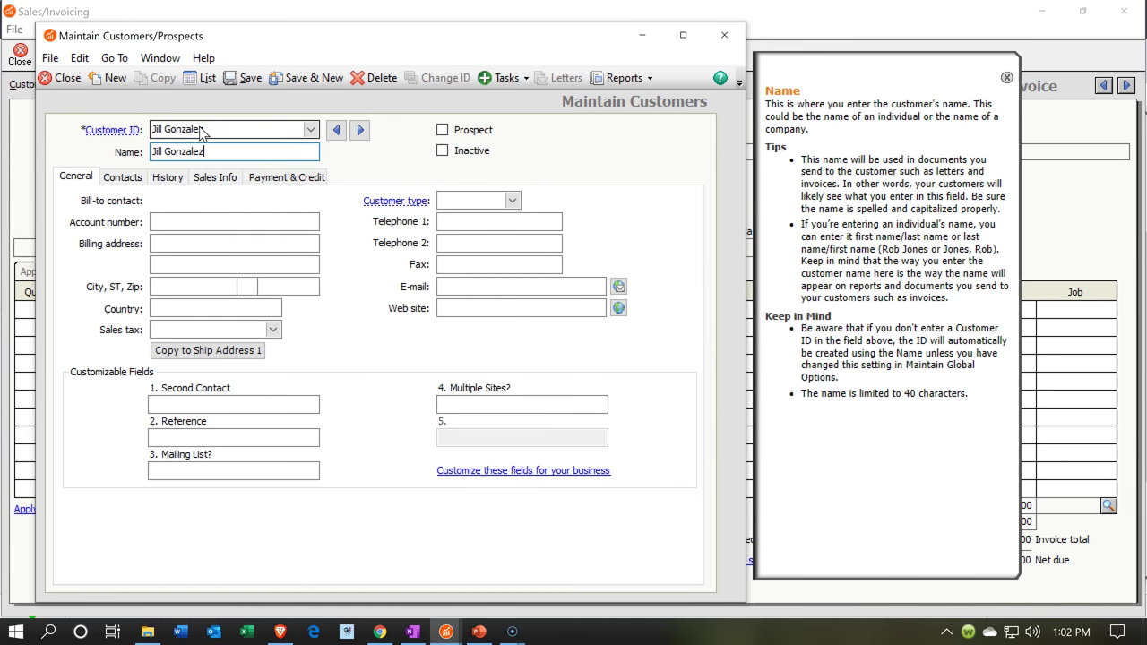
Give the customer type Lessons, save it and return to invoice 51150.
left_click(512, 203)
left_click(488, 219)
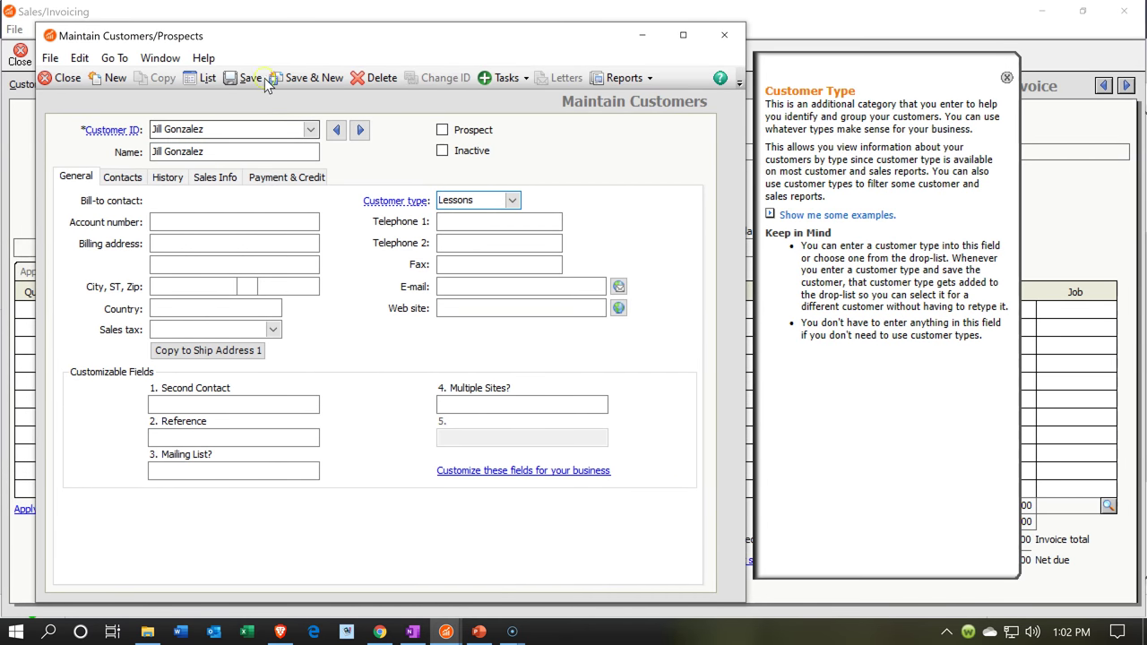
left_click(247, 78)
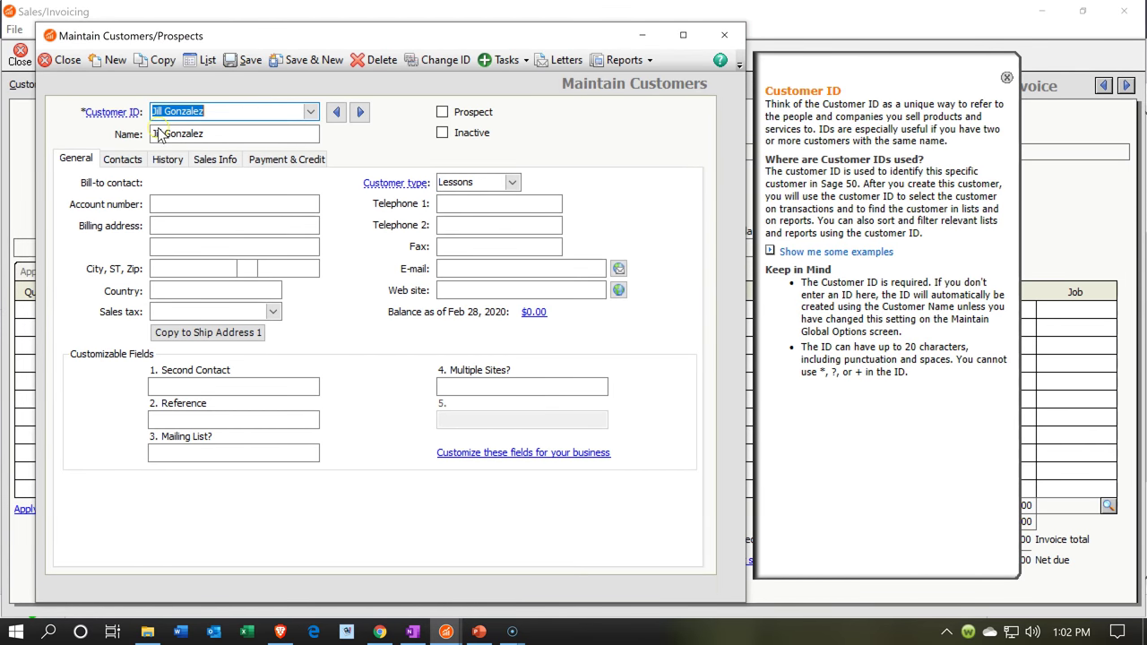
key("Escape")
left_click(134, 86)
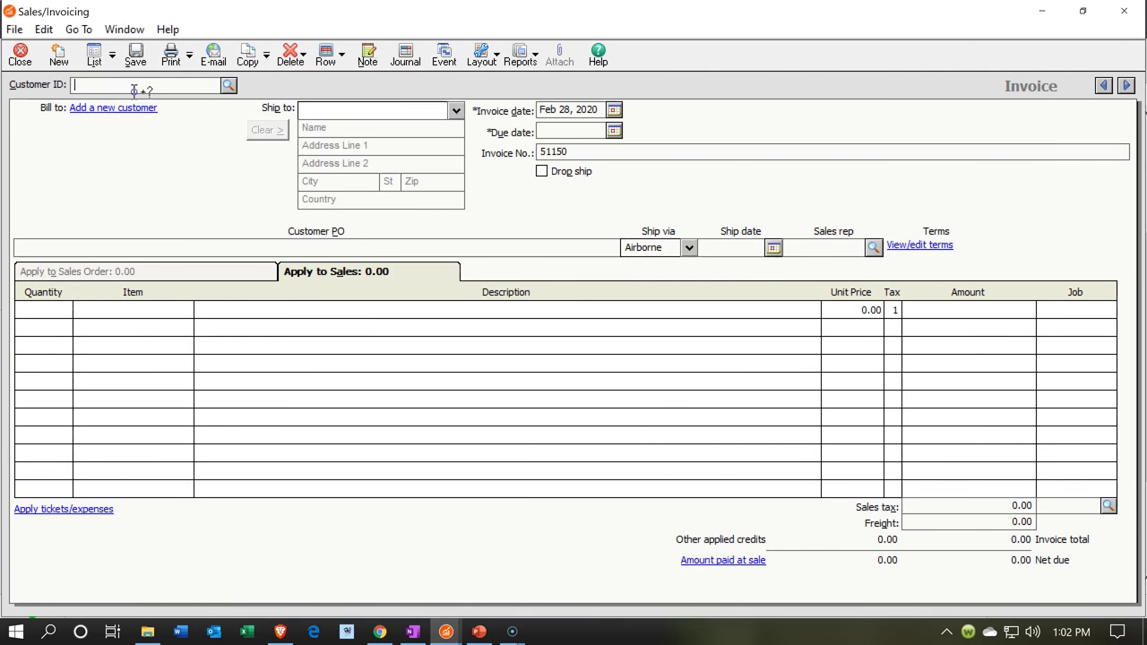
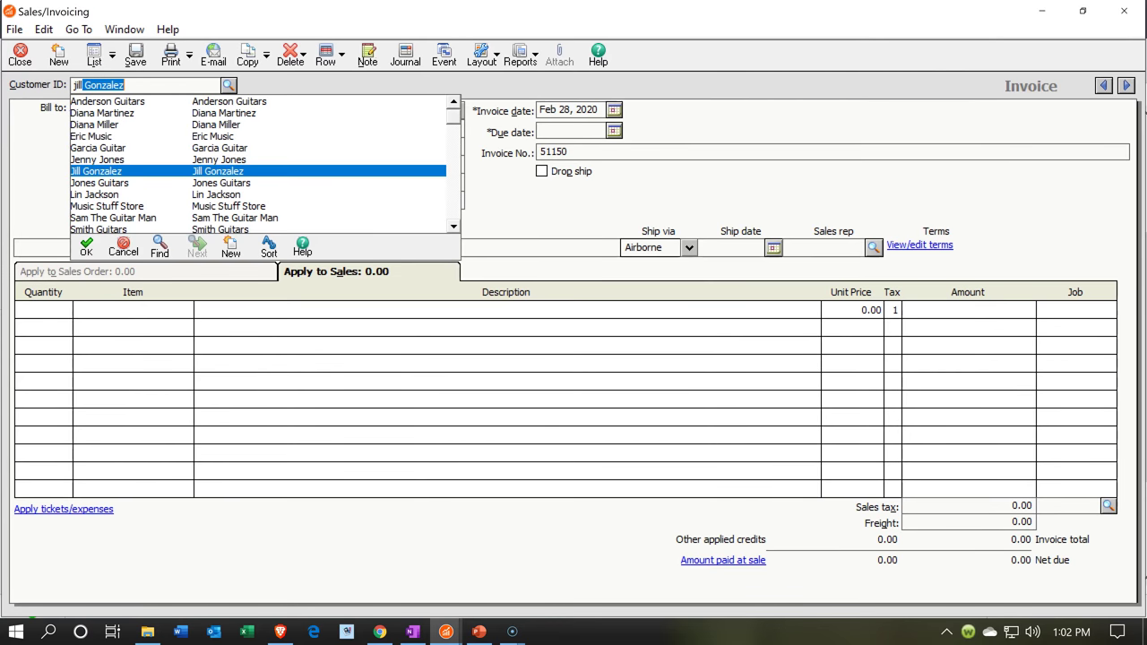
Select the new customer and add the guitar lesson item on invoice 51150.
key("Tab")
left_click(136, 310)
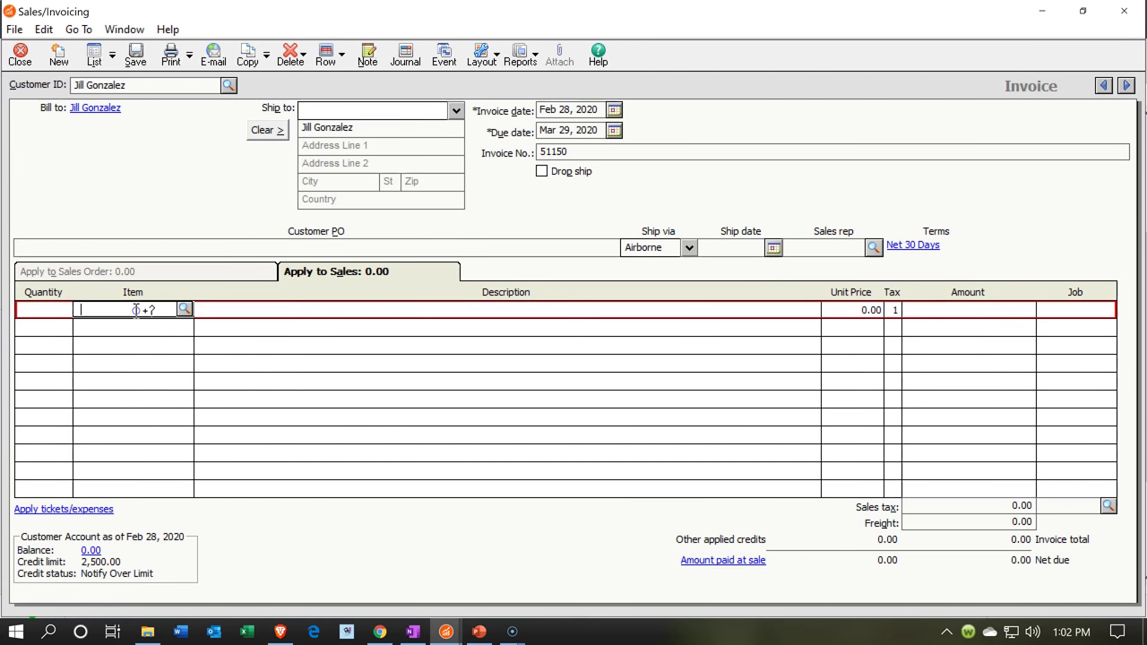
type("a Guitar Lesson")
key("Tab")
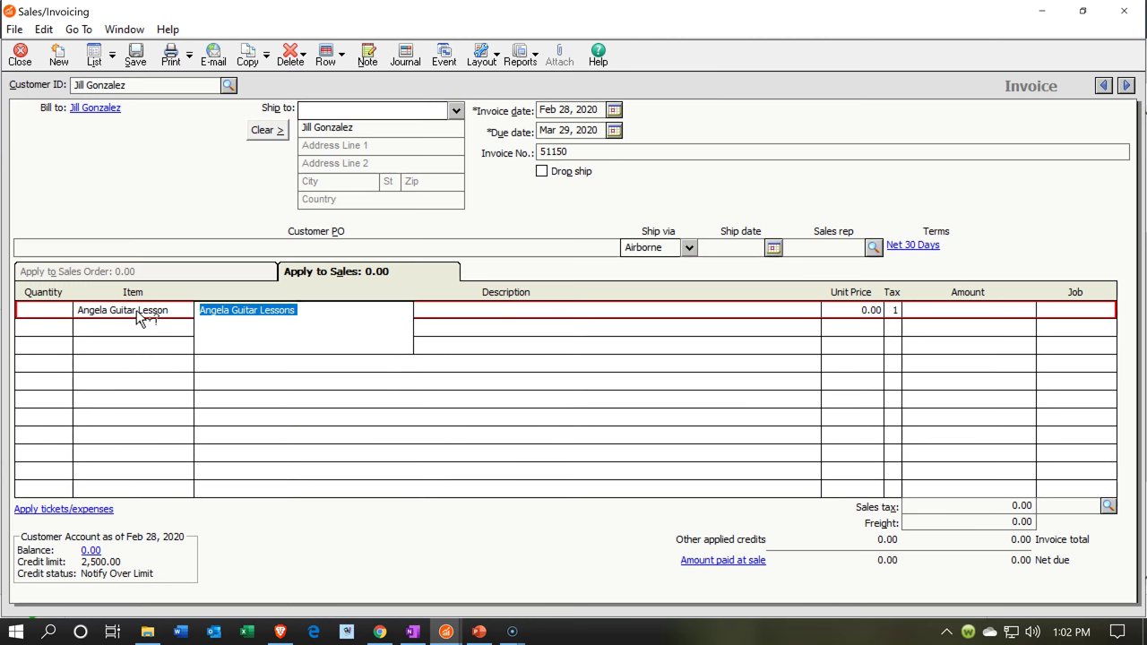
Enter quantity 9 at 150.00 and save the 1,350.00 invoice.
left_click(55, 310)
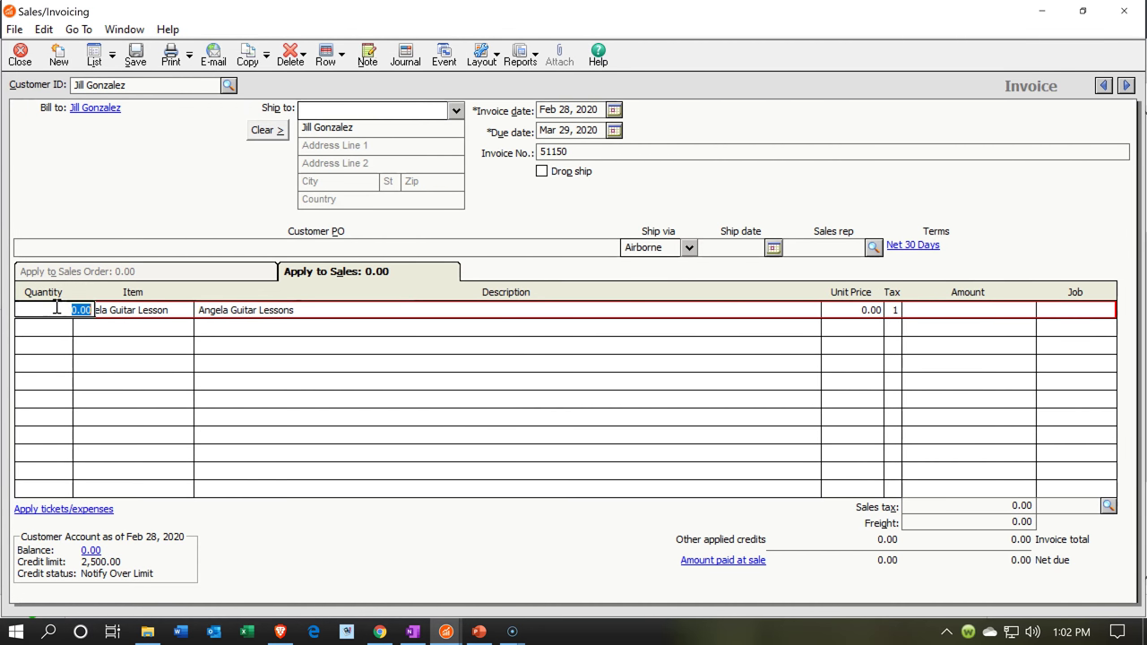
type("9")
key("Tab")
type("15")
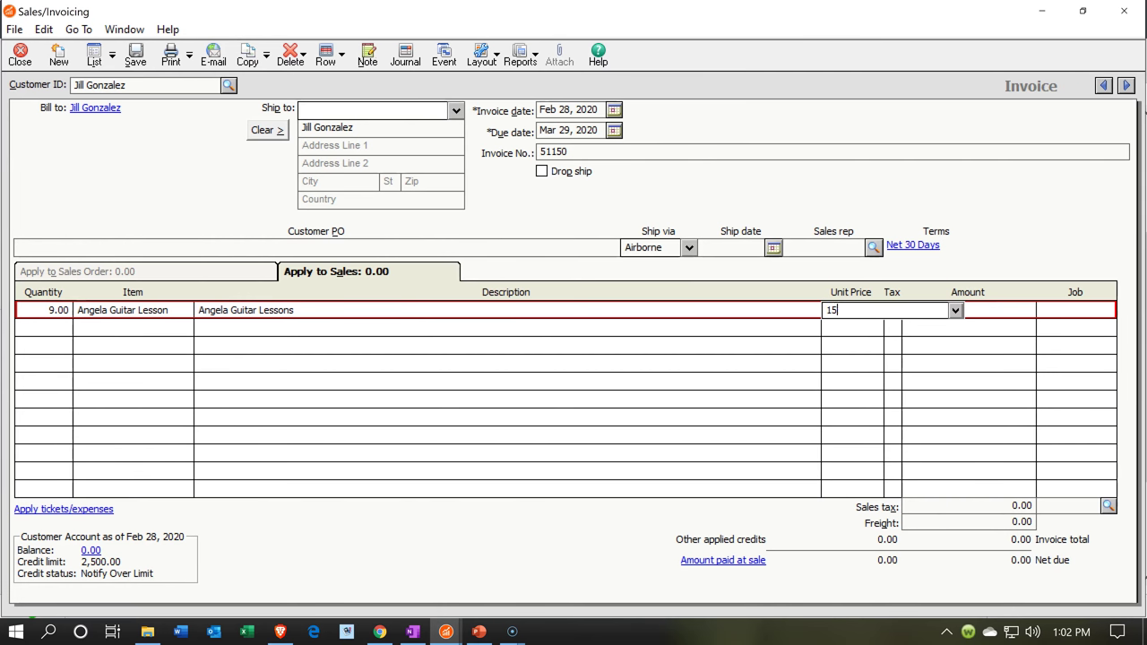
key("Tab")
key("Tab")
key("Tab")
key("Tab")
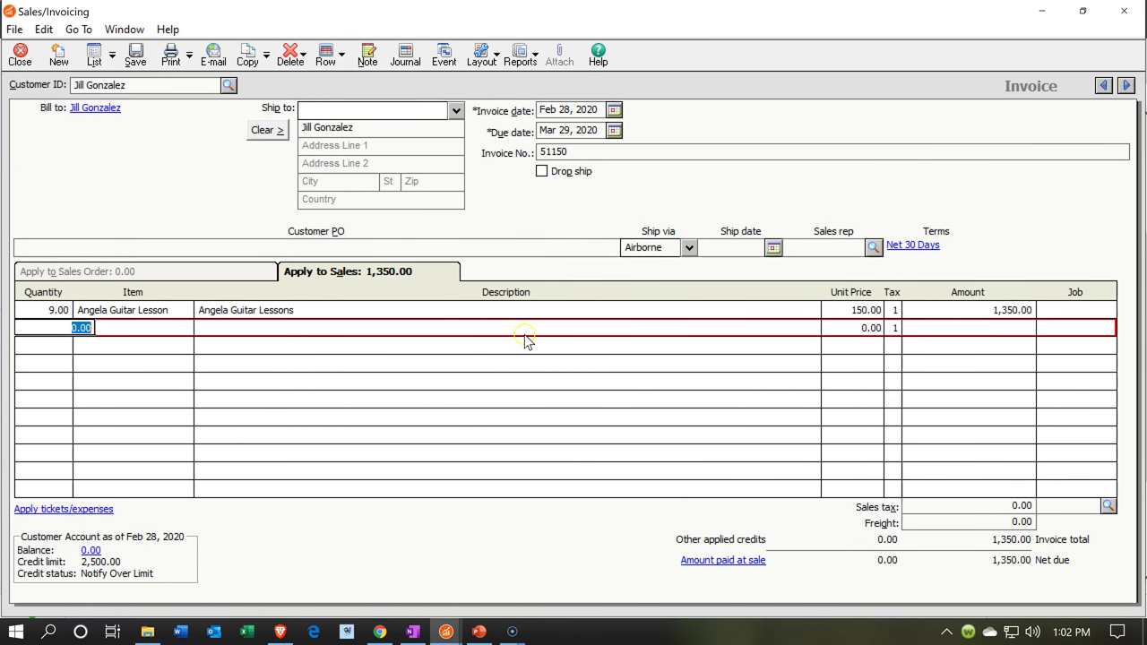
left_click(137, 59)
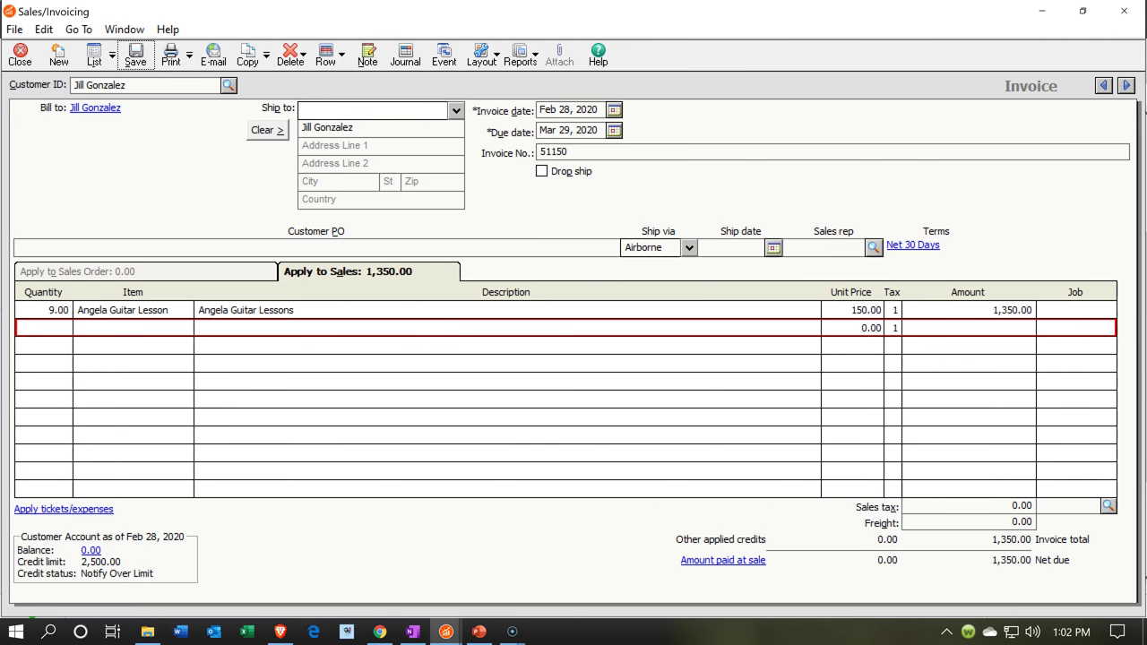
key("alt+Tab")
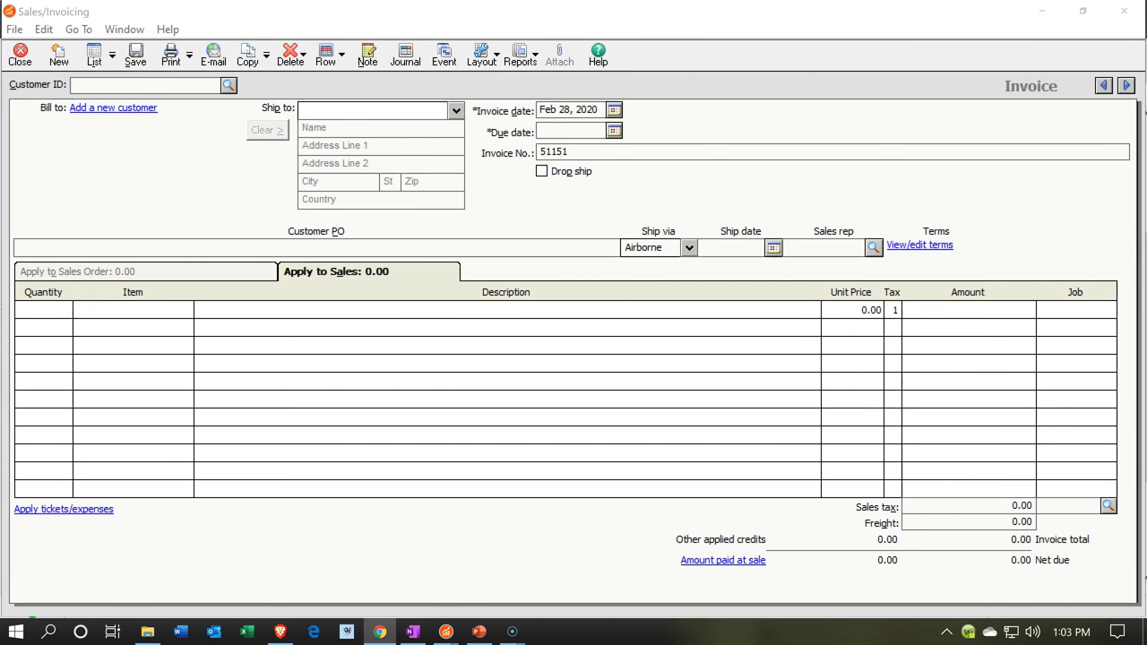
Create another new customer, entering the ID and copying it into the name.
left_click(229, 85)
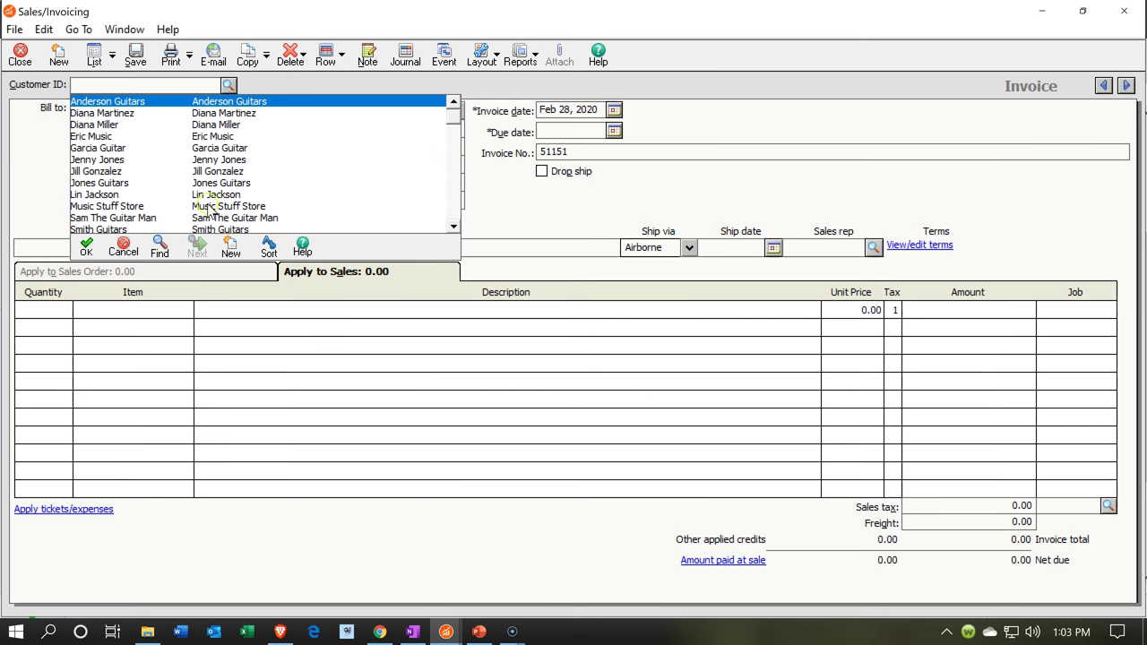
left_click(230, 246)
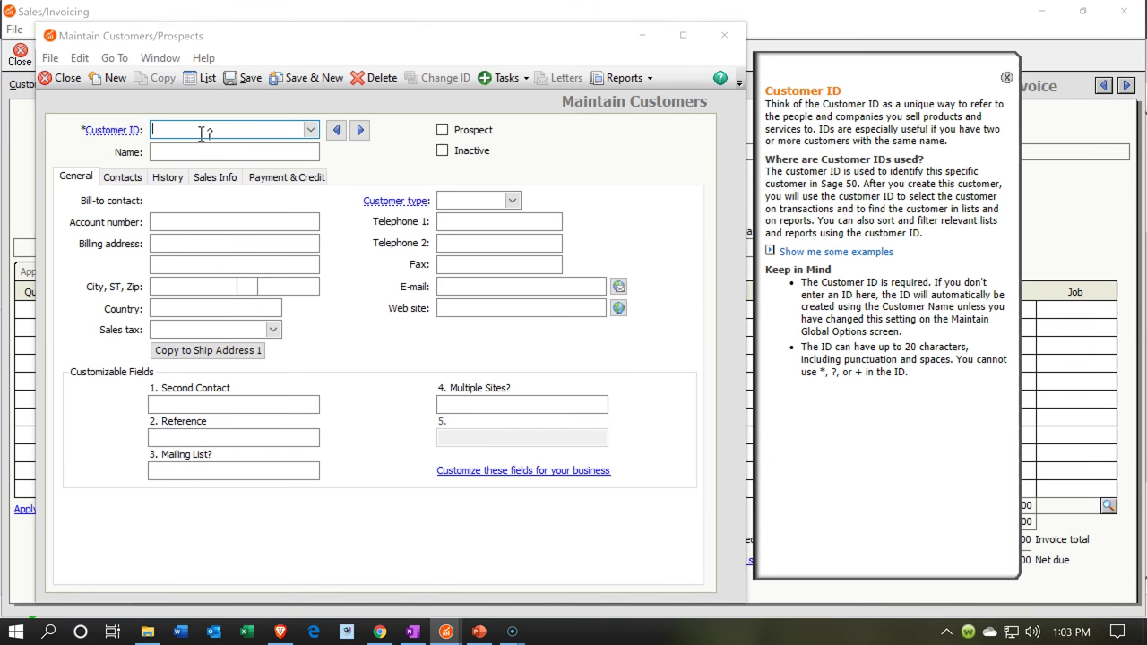
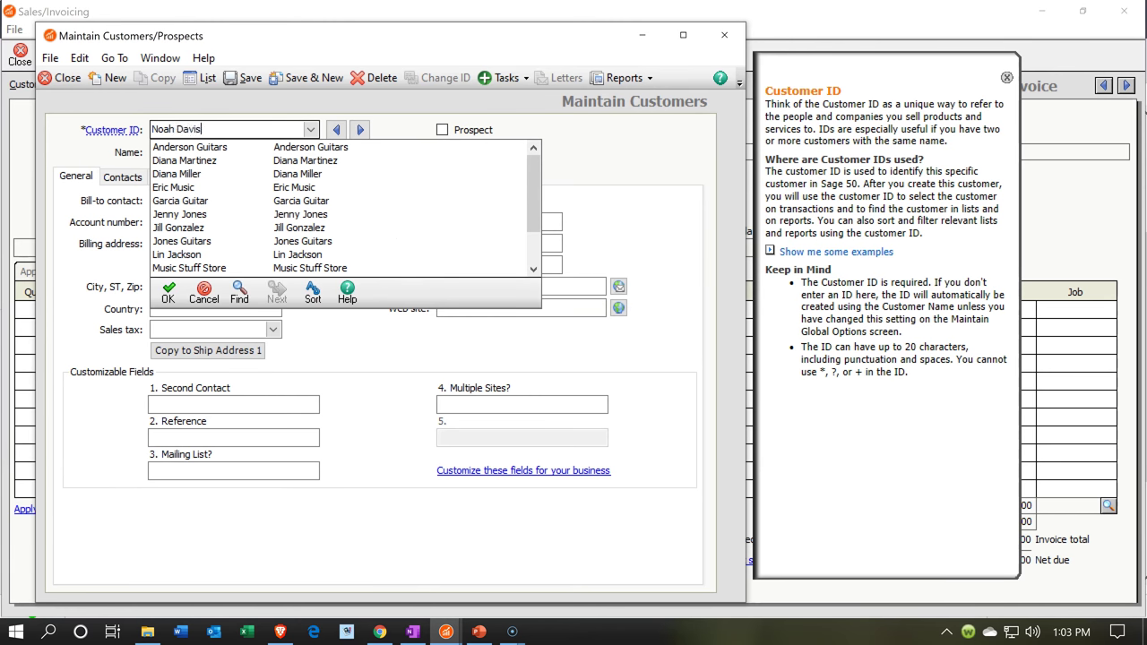
left_click_drag(198, 129, 151, 129)
key("ctrl+c")
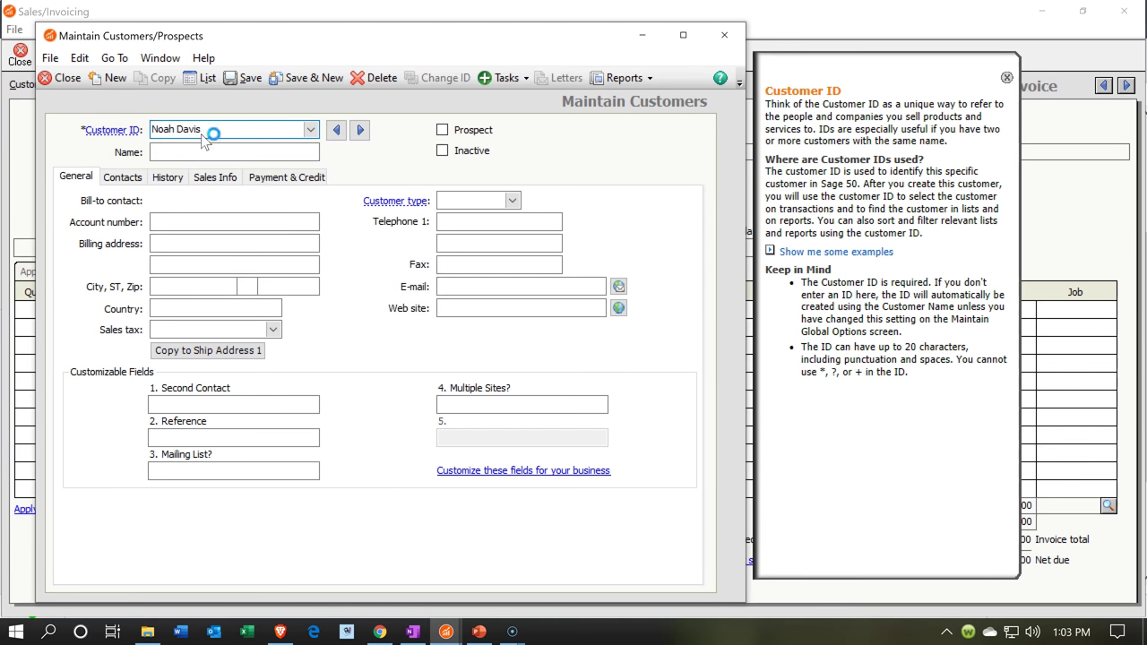
key("Tab")
key("ctrl+v")
Set customer type Lessons, save, and make this customer the one on invoice 51151.
left_click(511, 200)
left_click(486, 220)
left_click(248, 81)
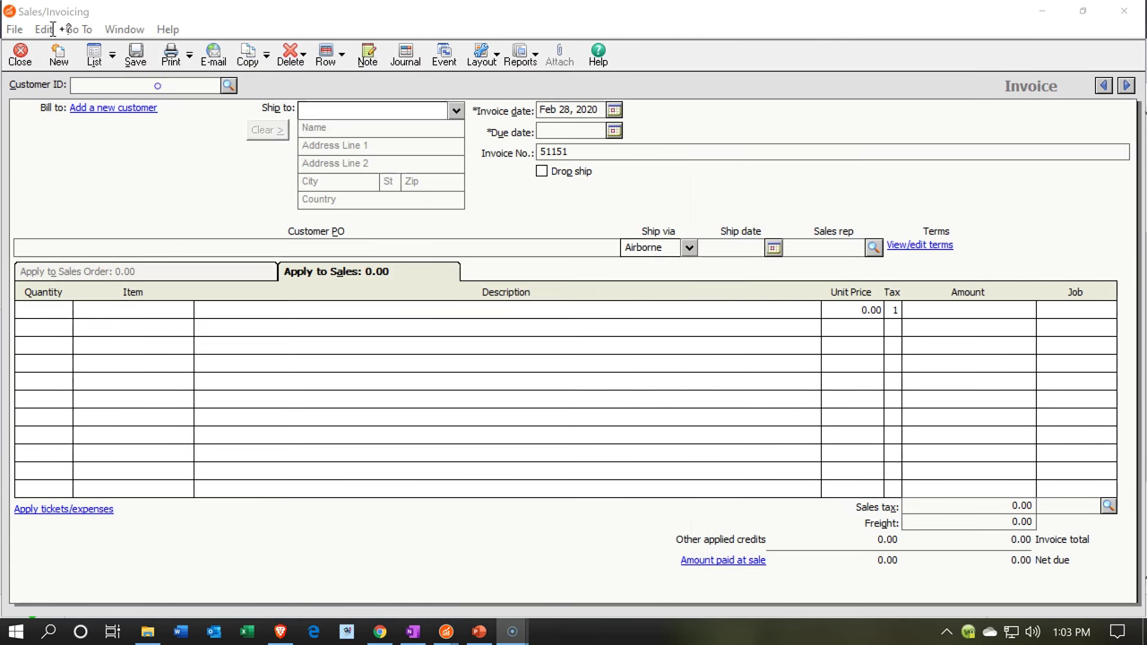
type("n")
key("Tab")
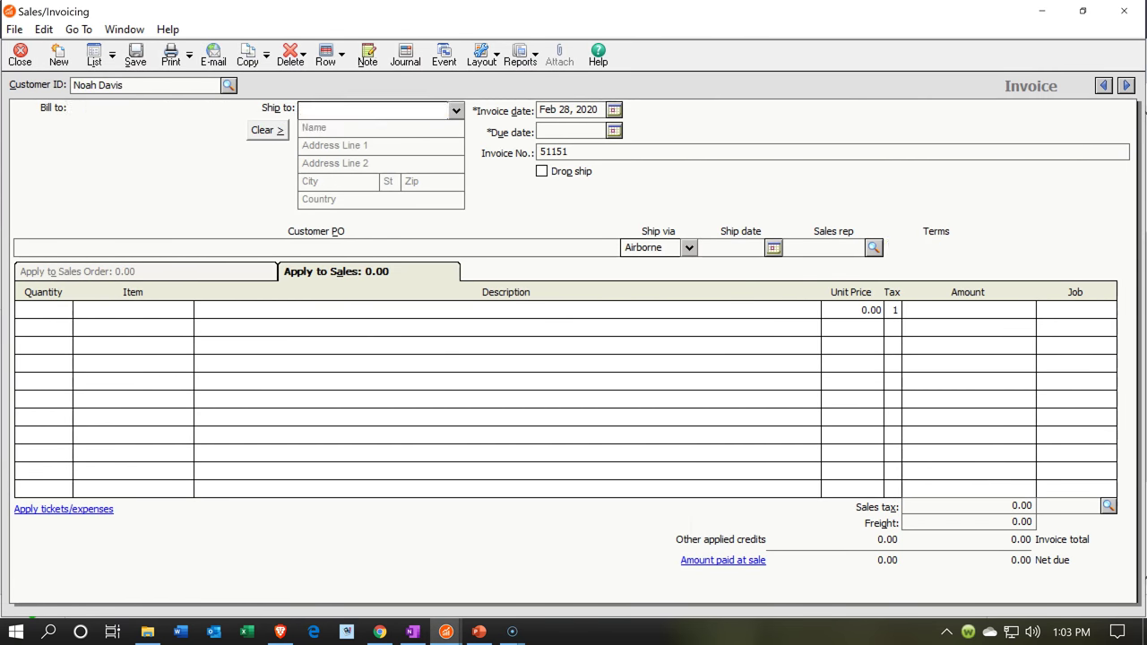
Create a new guitar lessons item, entering its ID and reusing the description for sales.
left_click(199, 188)
left_click(162, 313)
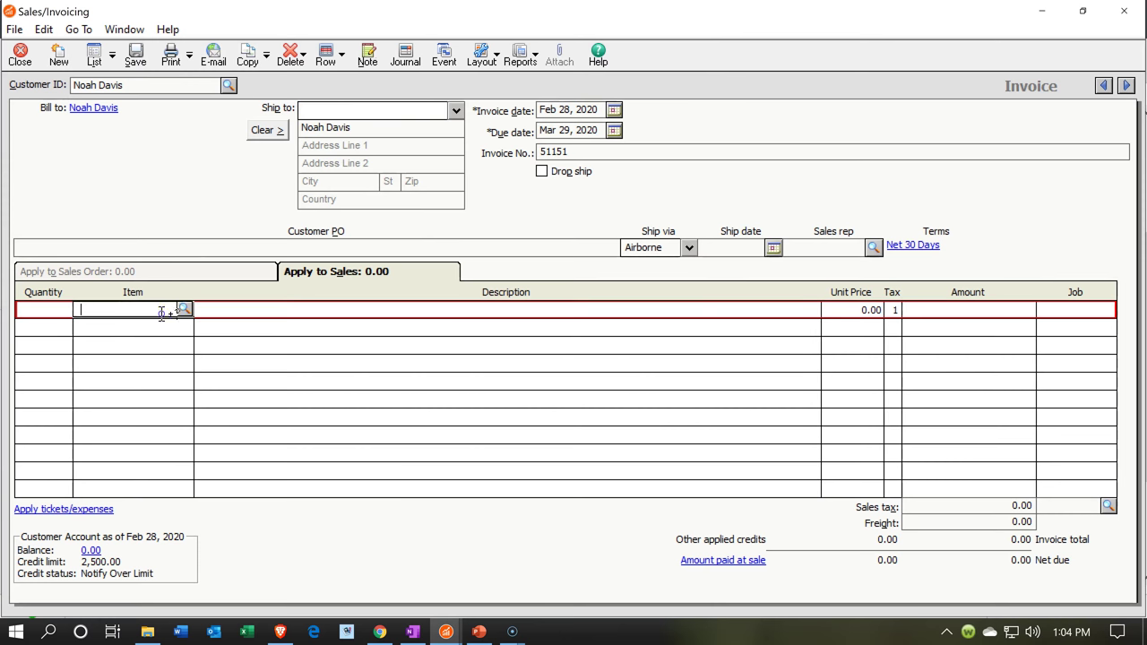
left_click(184, 310)
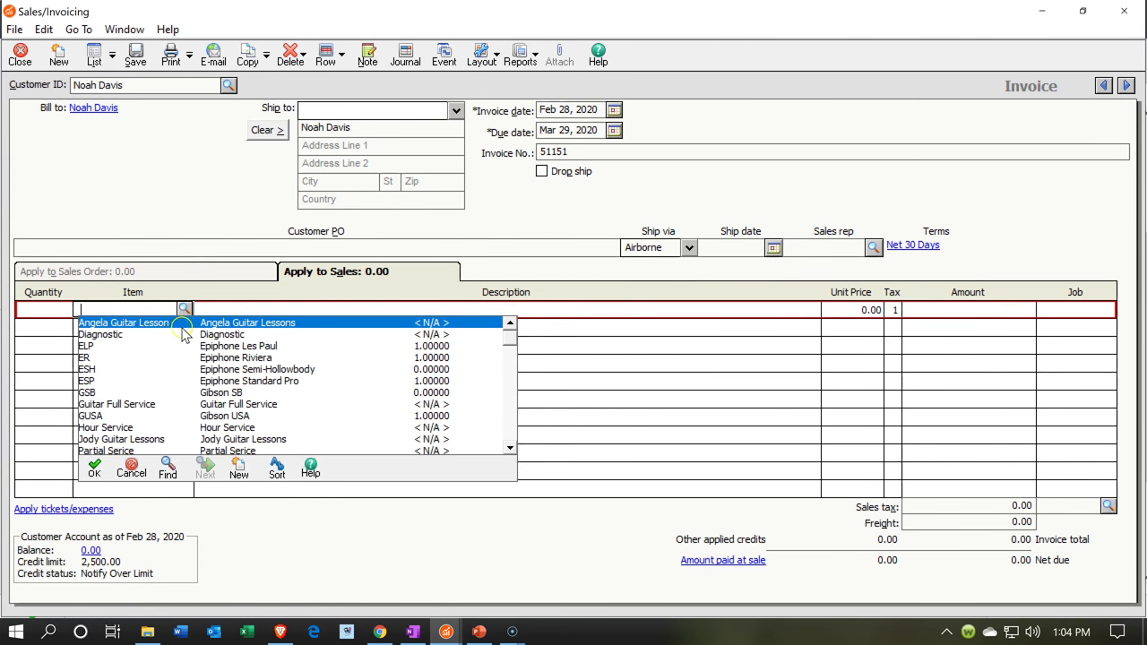
left_click(237, 475)
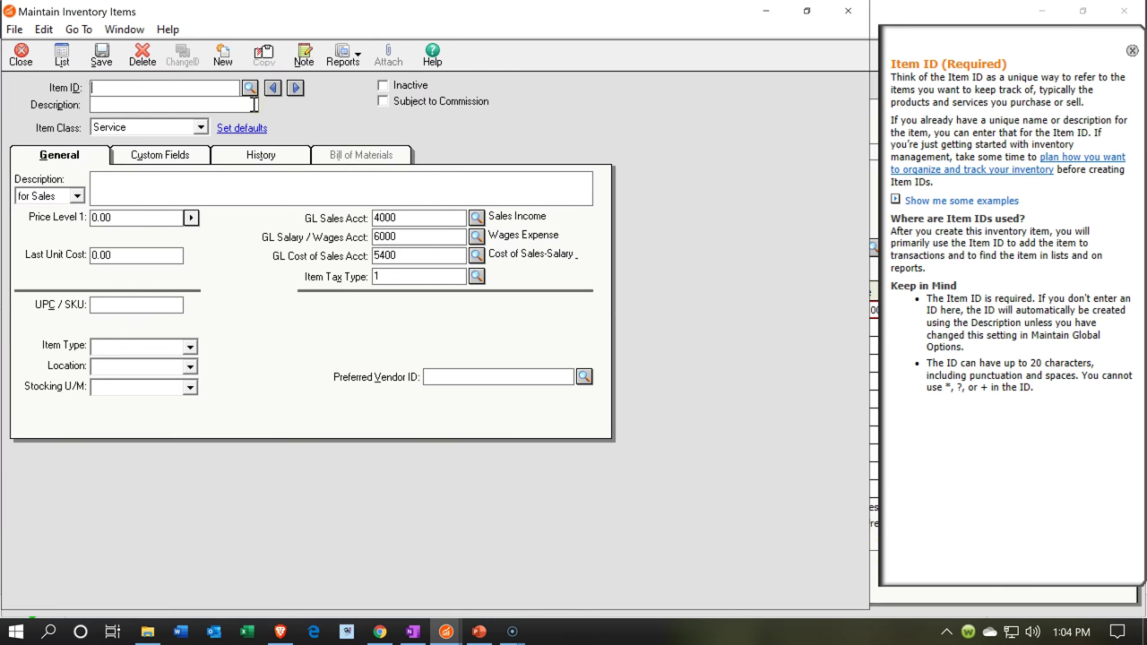
type("Rebecca Guitar Lesso")
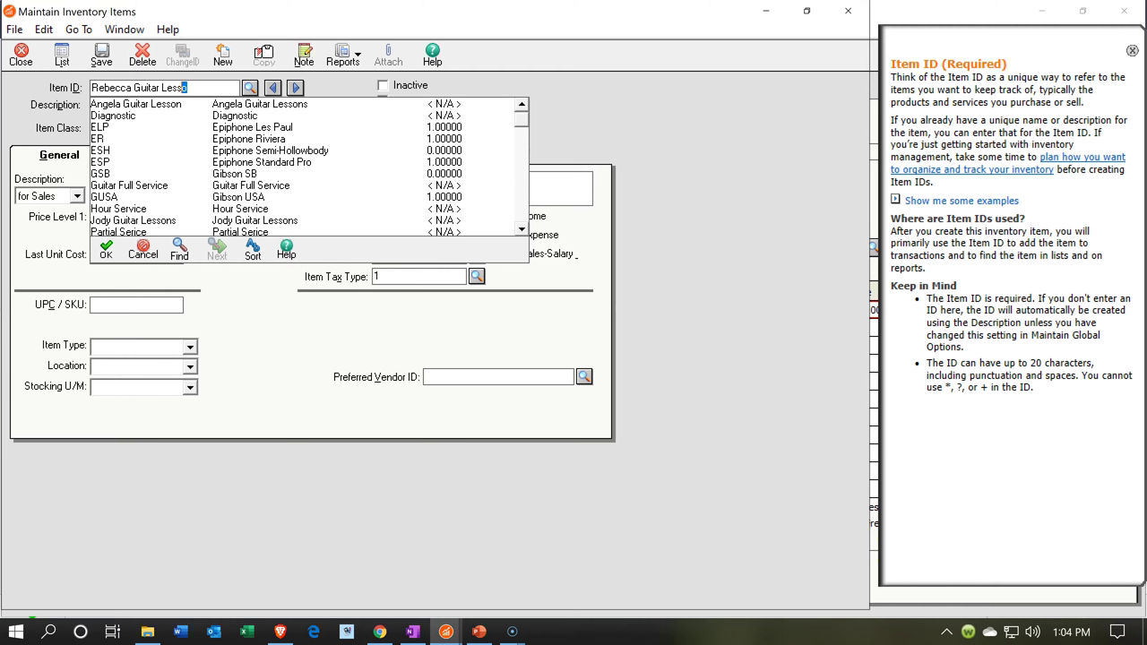
left_click_drag(186, 87, 91, 87)
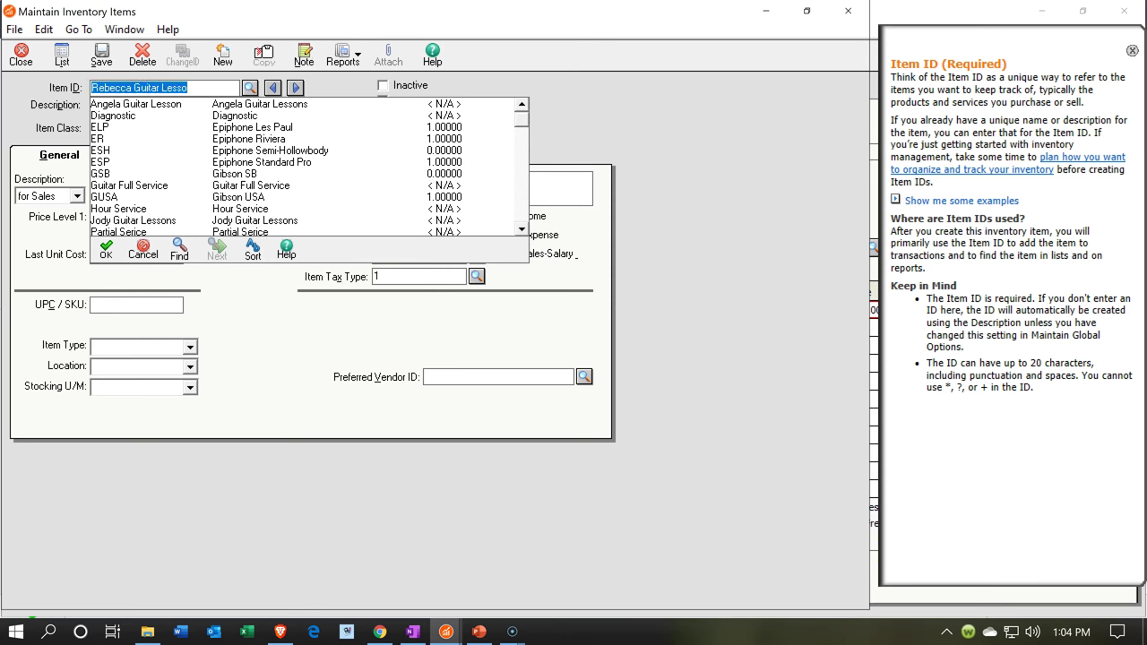
left_click(252, 104)
key("ctrl+v")
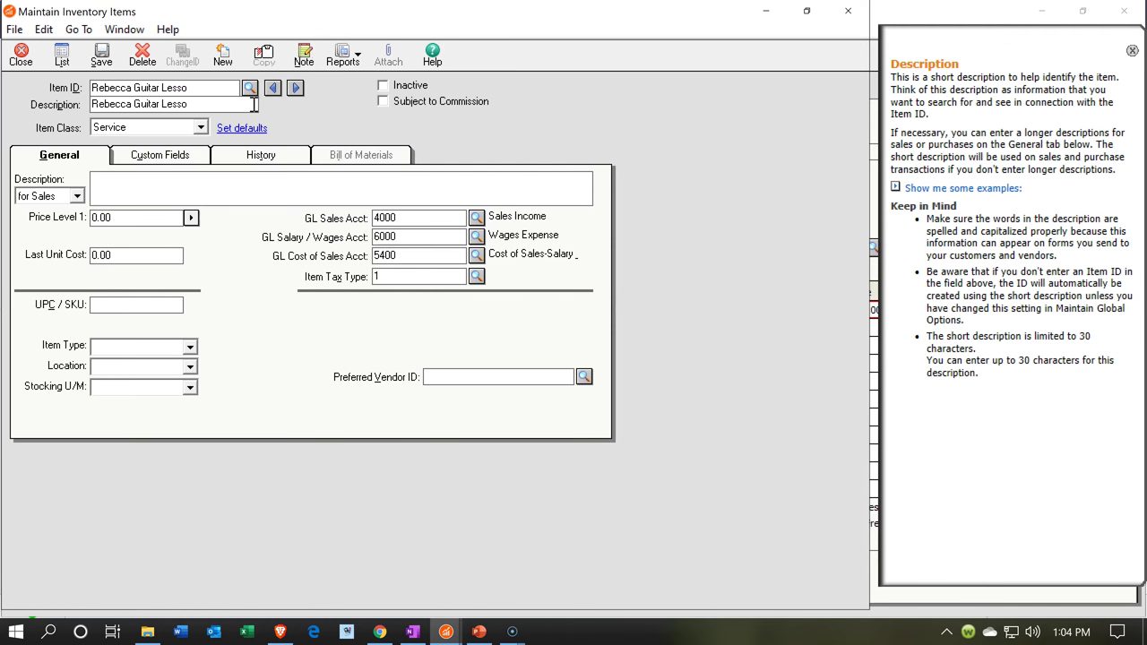
left_click_drag(194, 104, 91, 104)
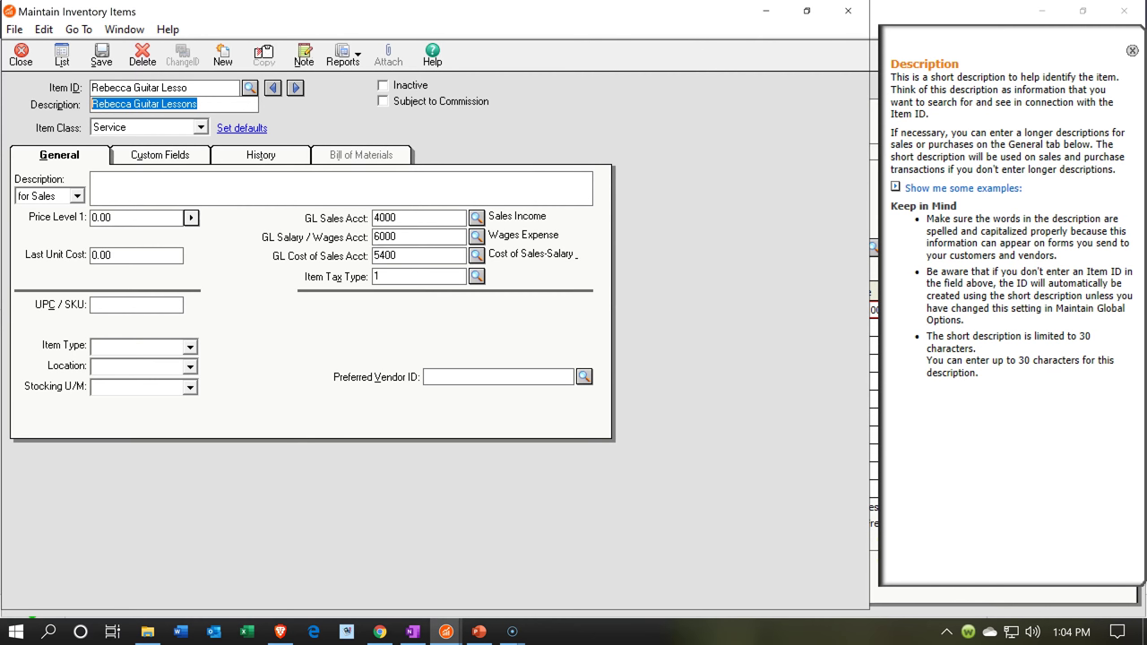
key("Tab")
key("Tab")
key("Tab")
key("ctrl+v")
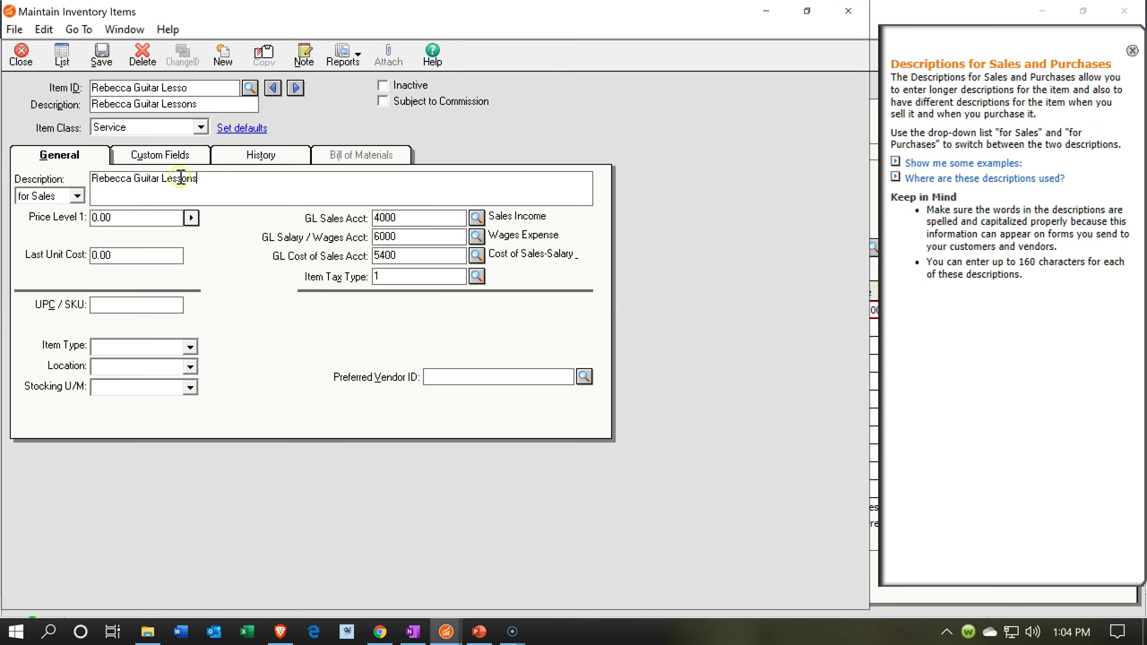
Set price 100.00 and sales account 4055 Guitar Lessons, then save and close the item.
left_click(94, 217)
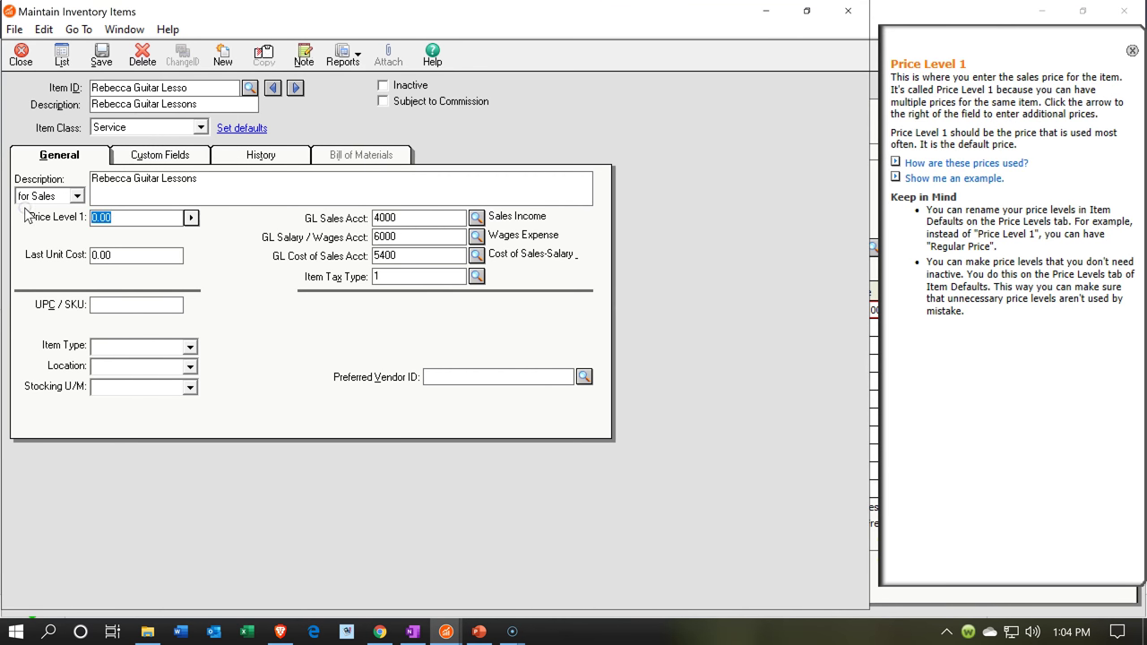
left_click(475, 218)
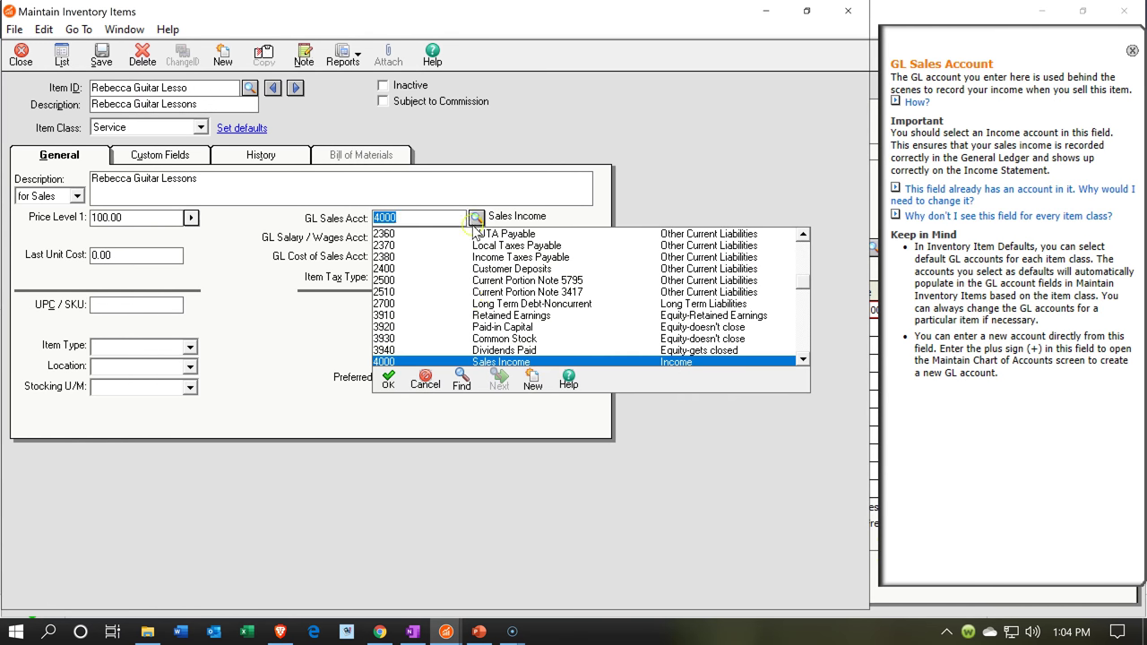
scroll(477, 305, "down", 1)
scroll(480, 339, "down", 1)
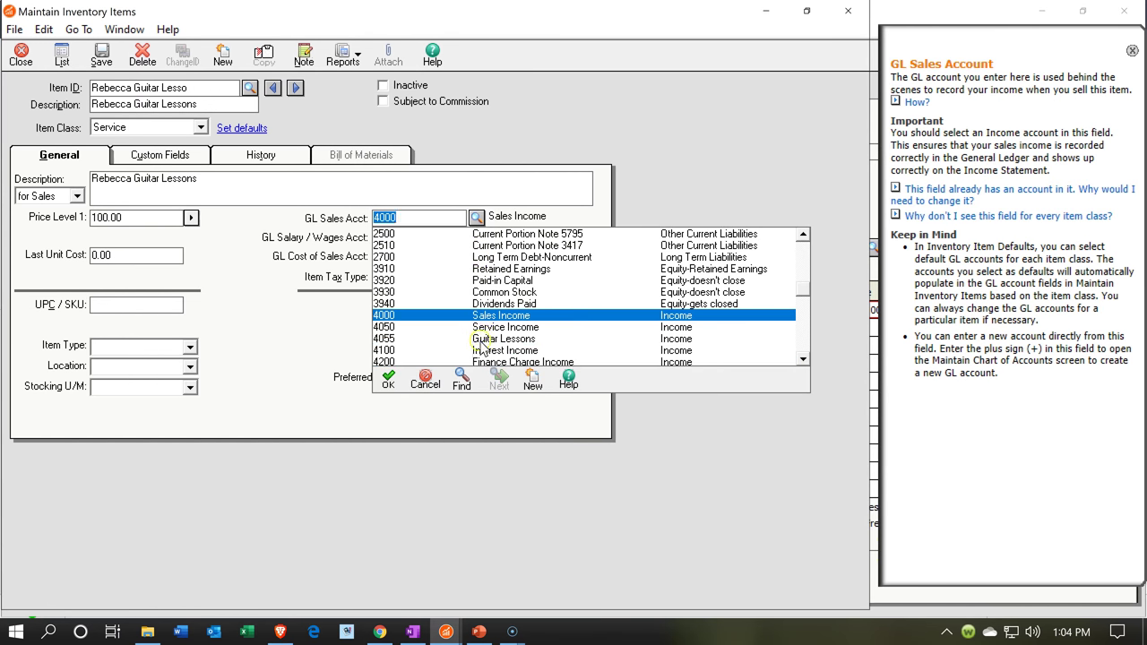
double_click(478, 339)
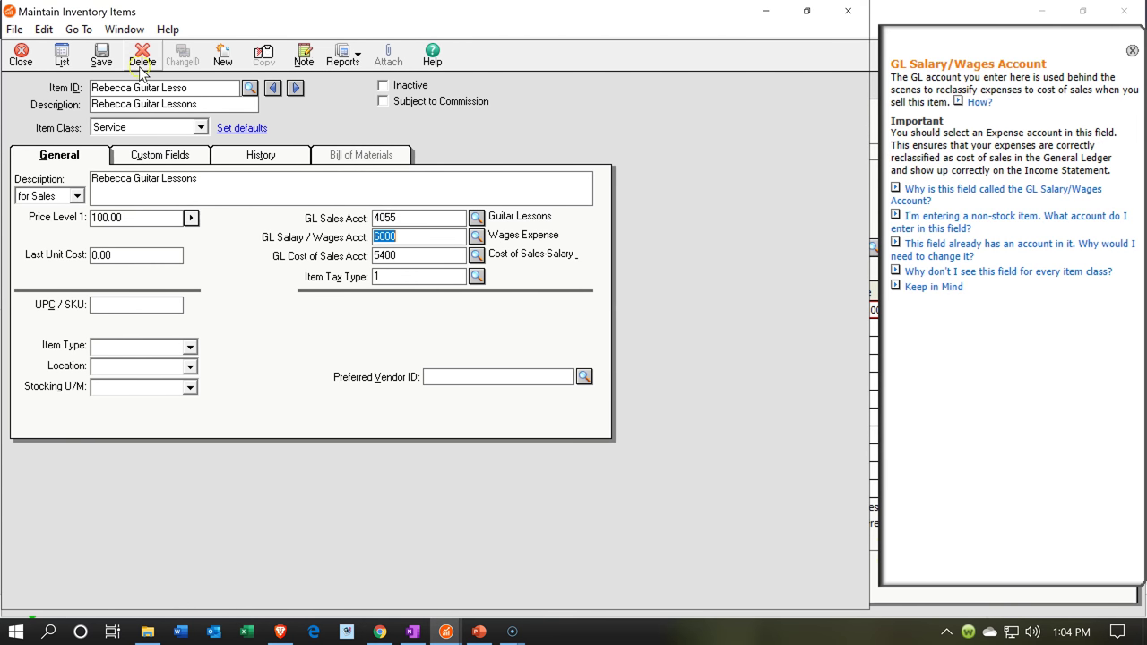
left_click(101, 56)
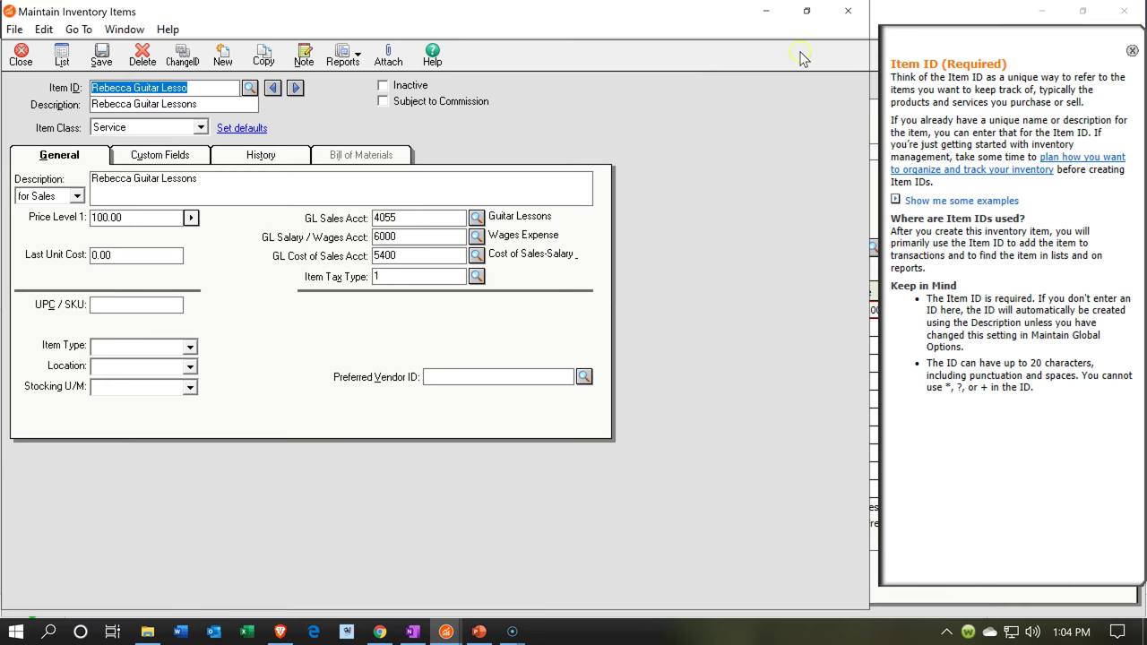
left_click(842, 25)
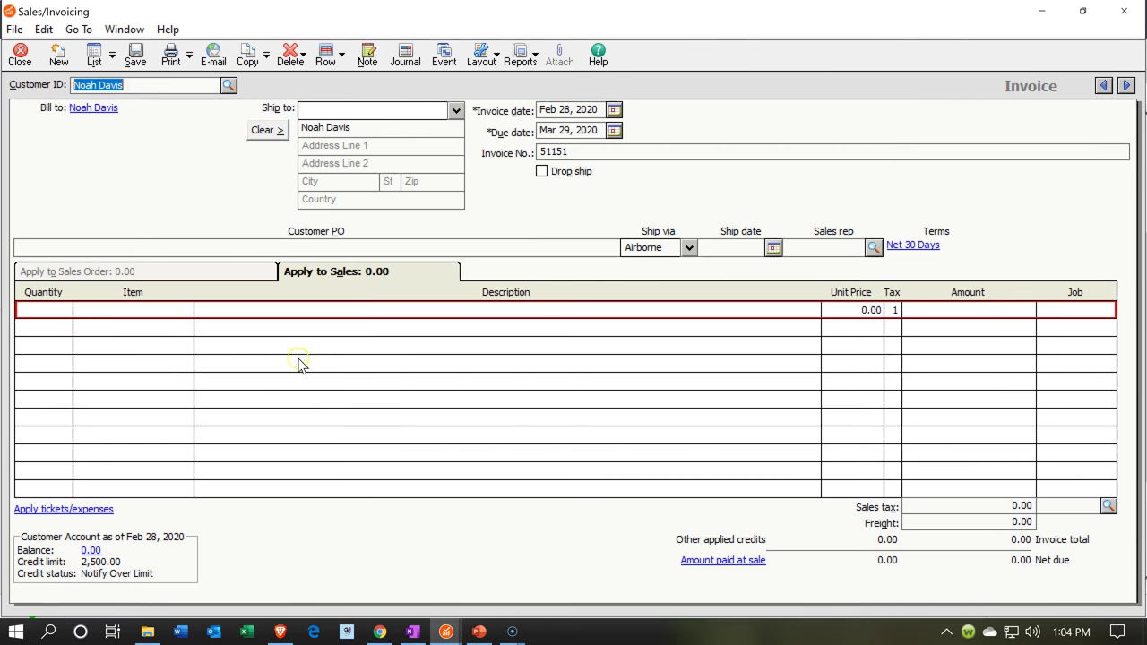
Bill 8 guitar lessons on invoice 51151 and save it for 800.00.
left_click(149, 309)
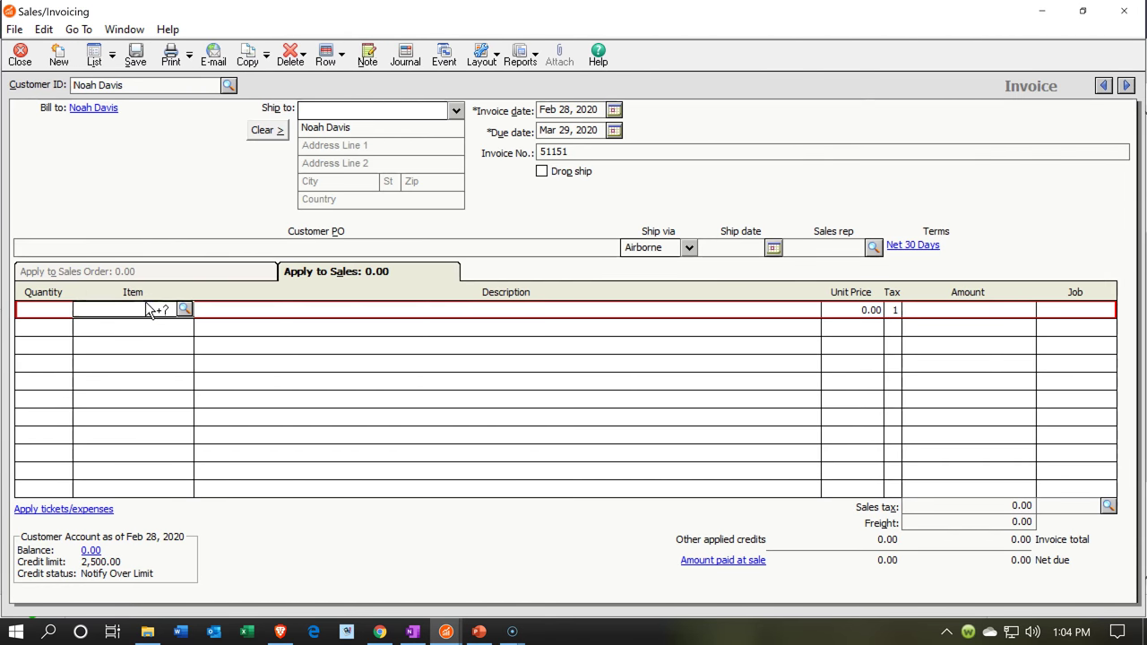
type("r Lesso")
key("Tab")
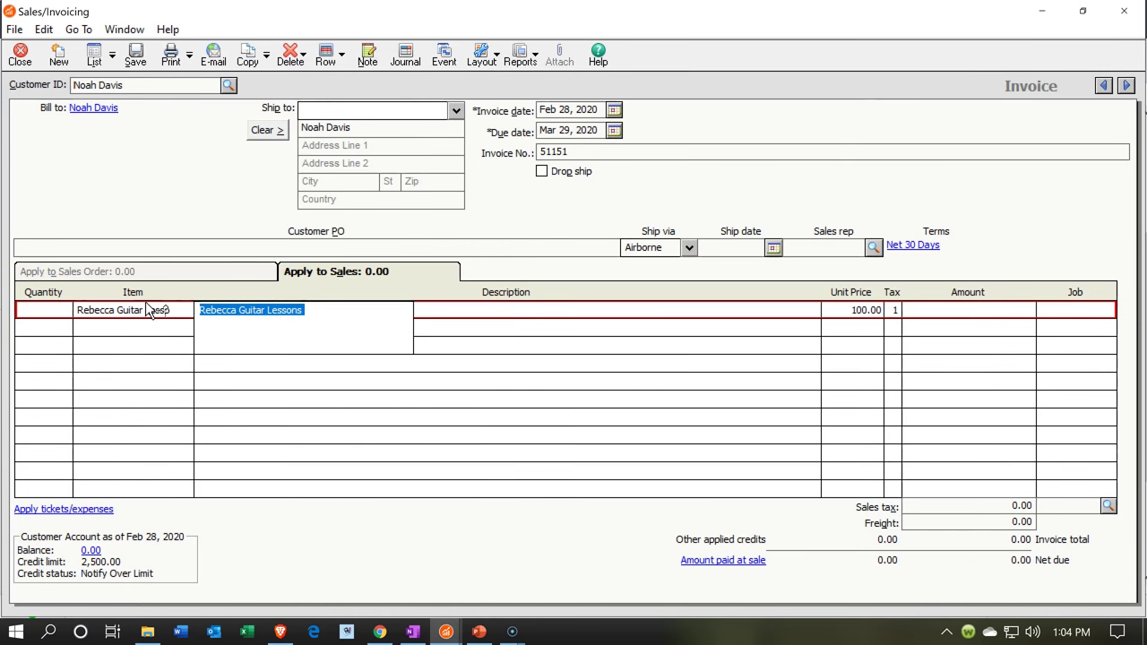
left_click(34, 310)
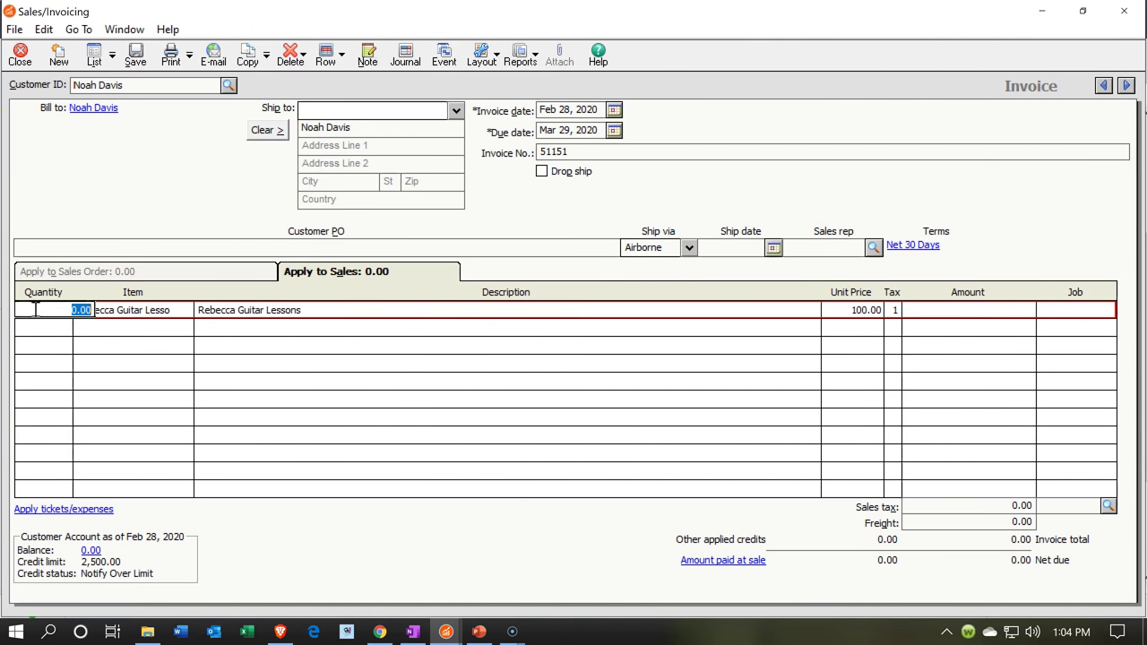
type("8")
key("Tab")
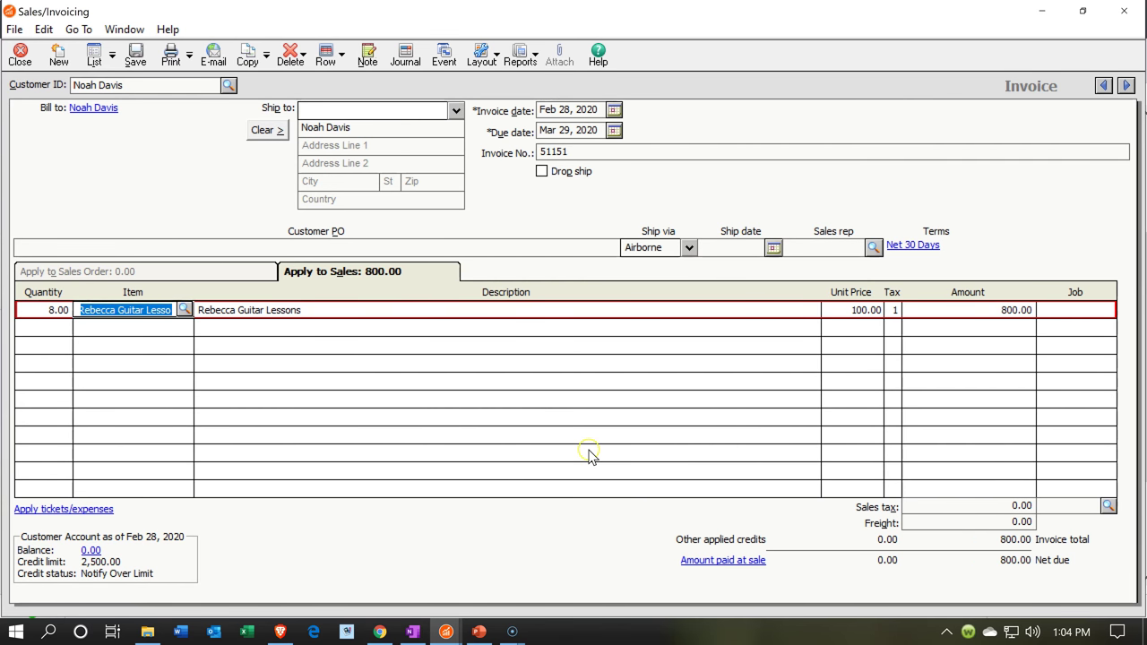
left_click(135, 56)
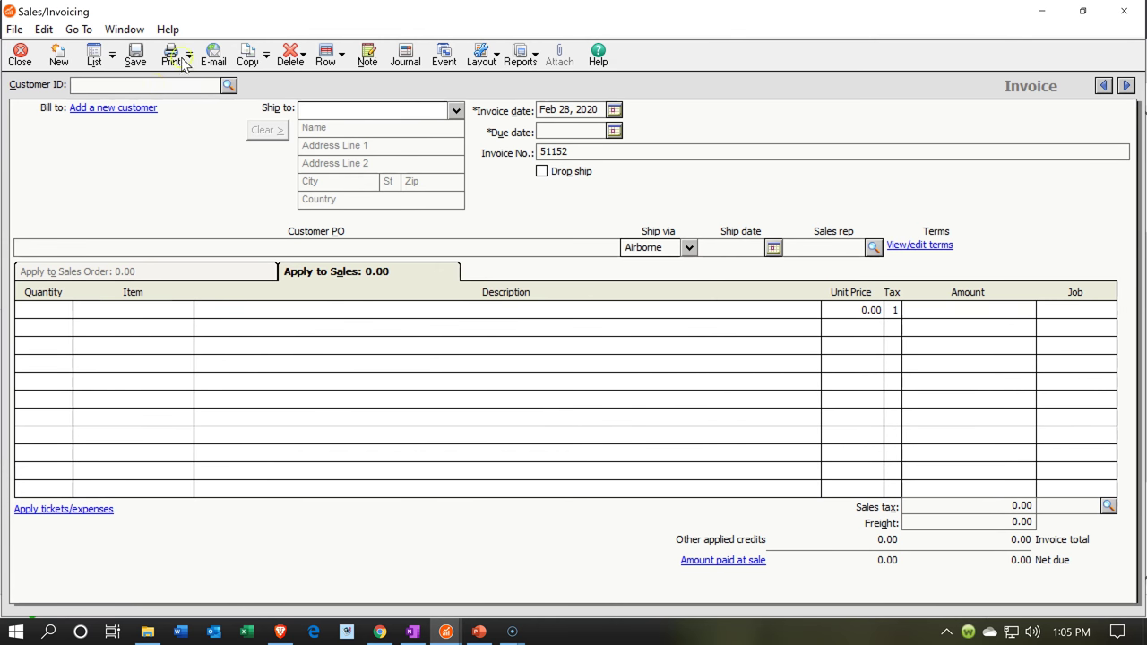
Create a customer of type Lessons with the customer's ID and full name, and save it.
left_click(229, 84)
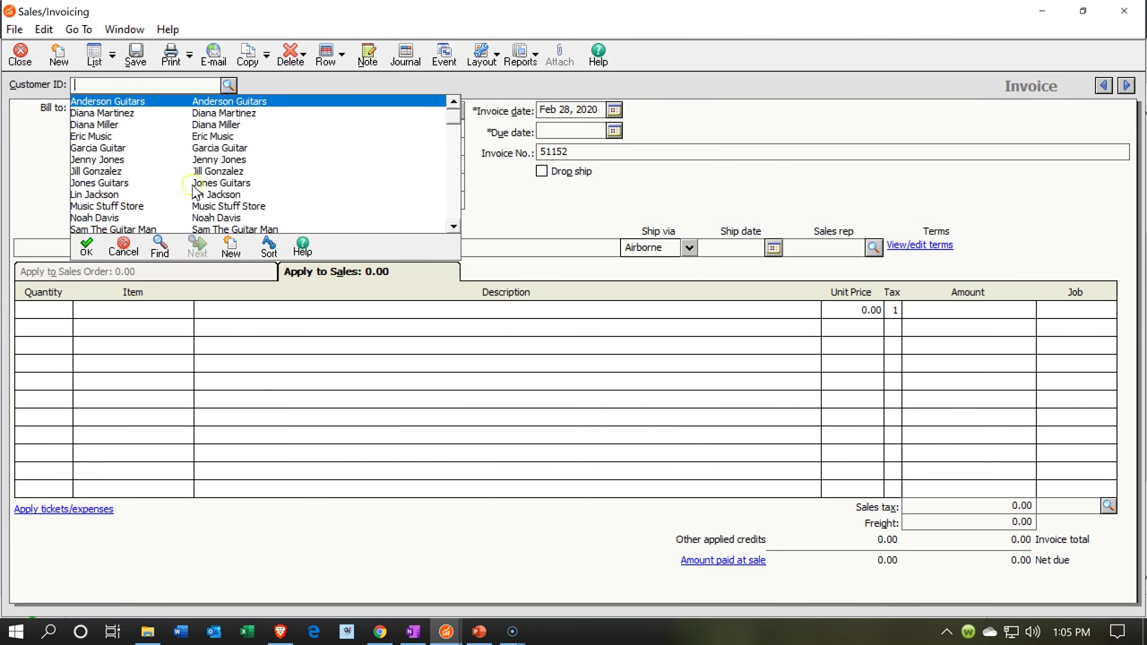
left_click(224, 253)
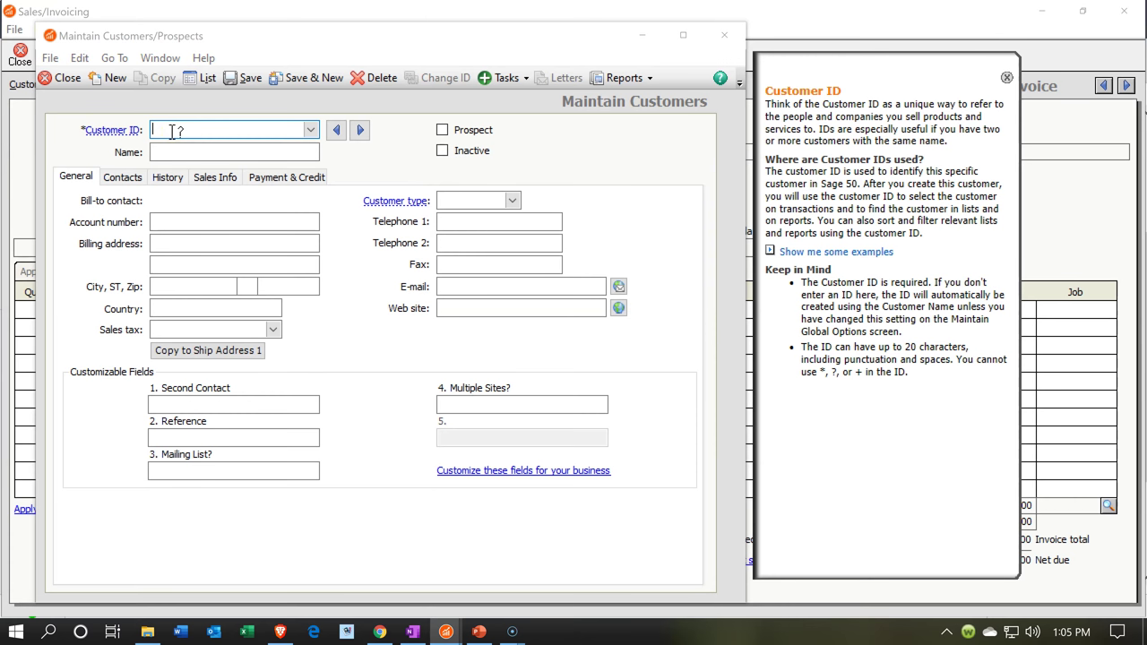
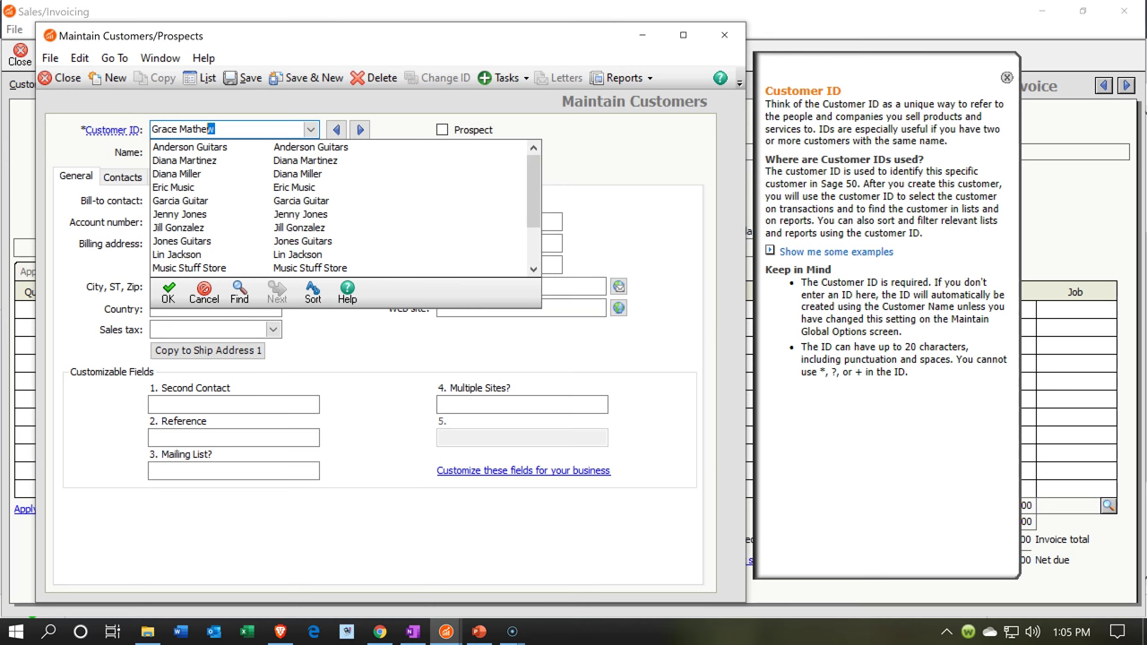
key("shift+Home")
key("Tab")
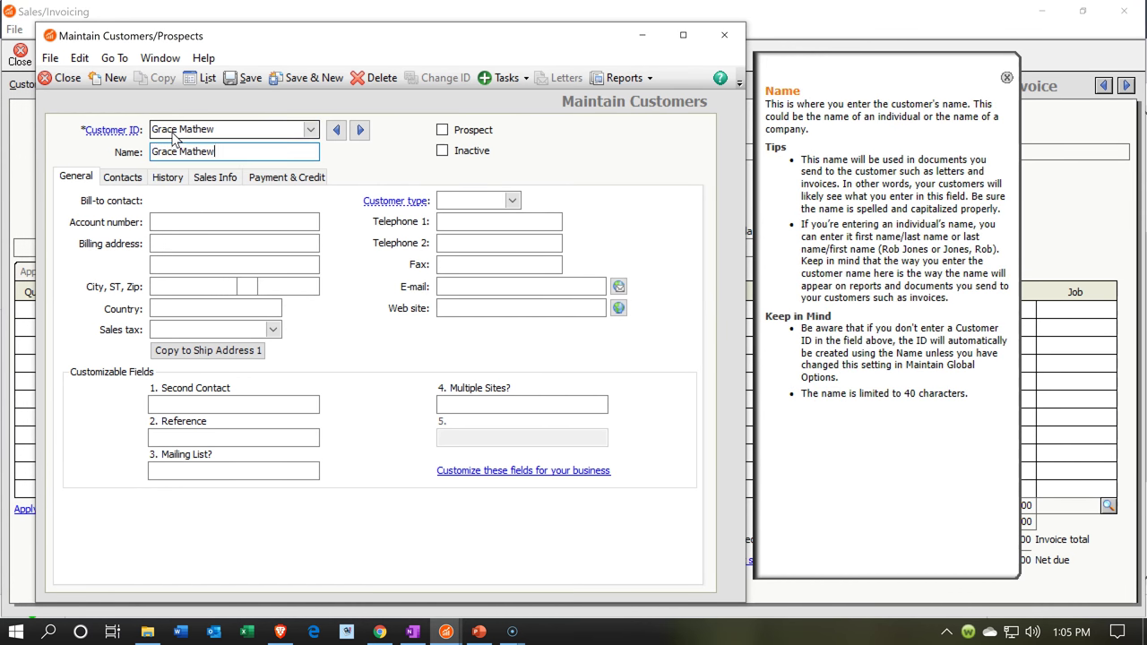
left_click(518, 203)
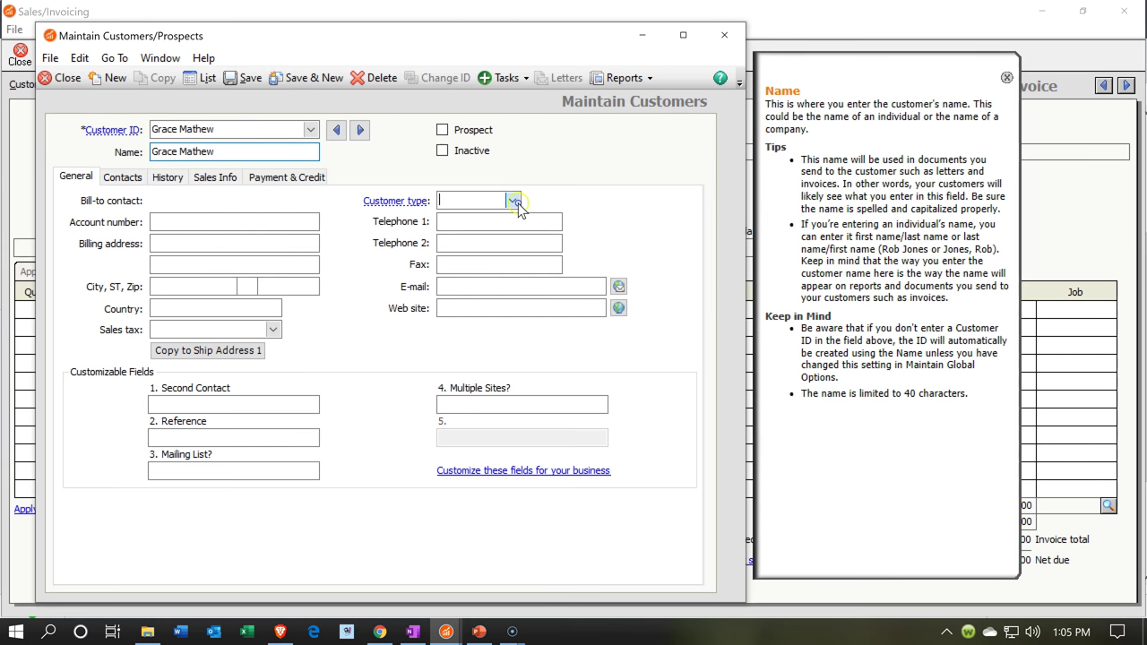
left_click(493, 218)
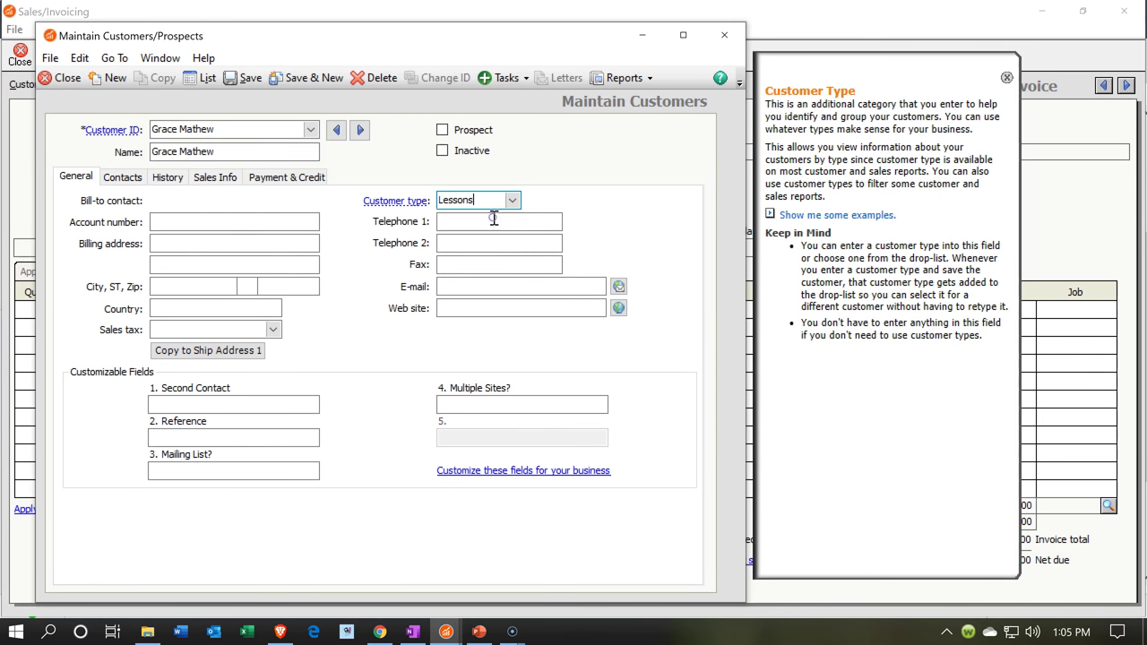
left_click(248, 78)
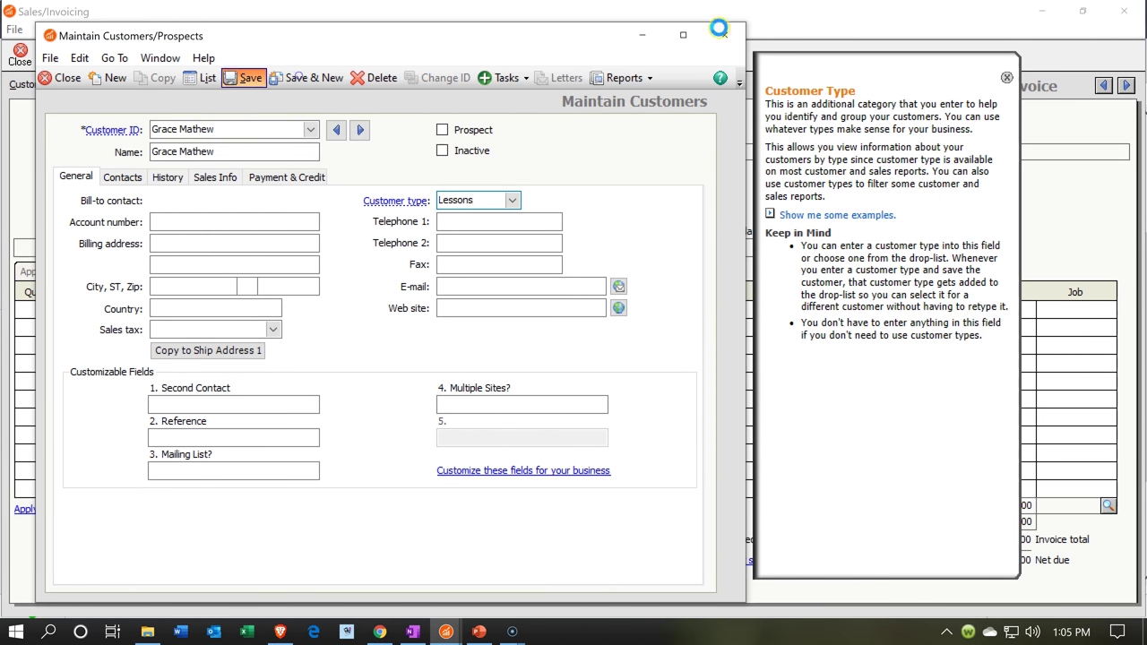
left_click(726, 34)
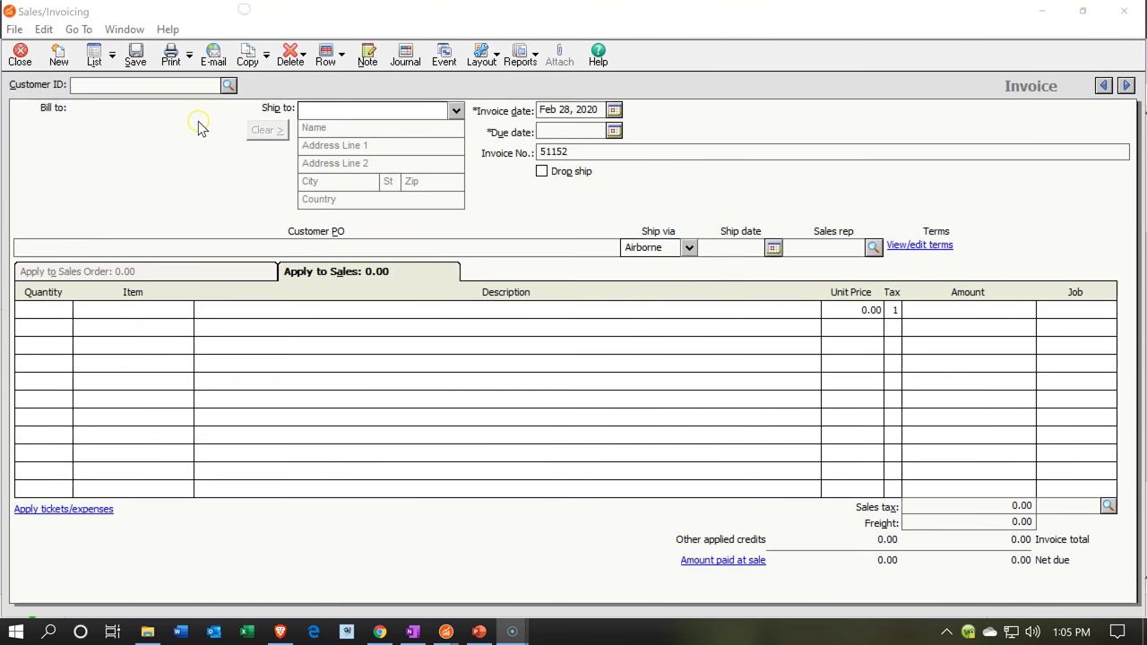
Select the new customer and the guitar lessons item on the invoice's first line.
left_click(167, 84)
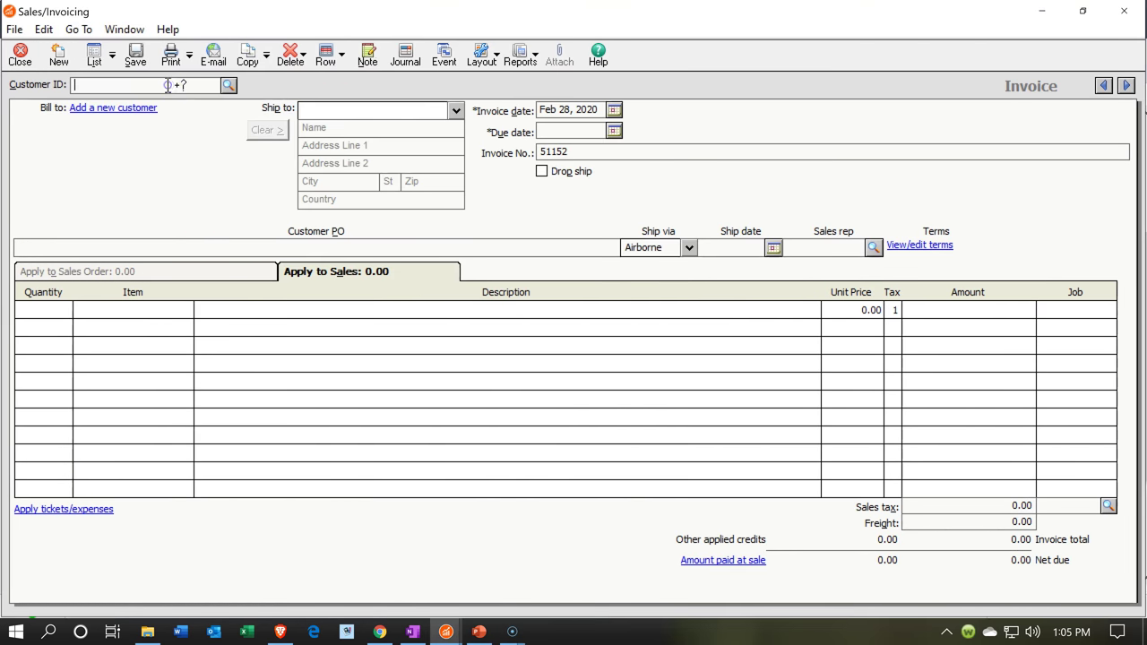
type("gr")
key("Tab")
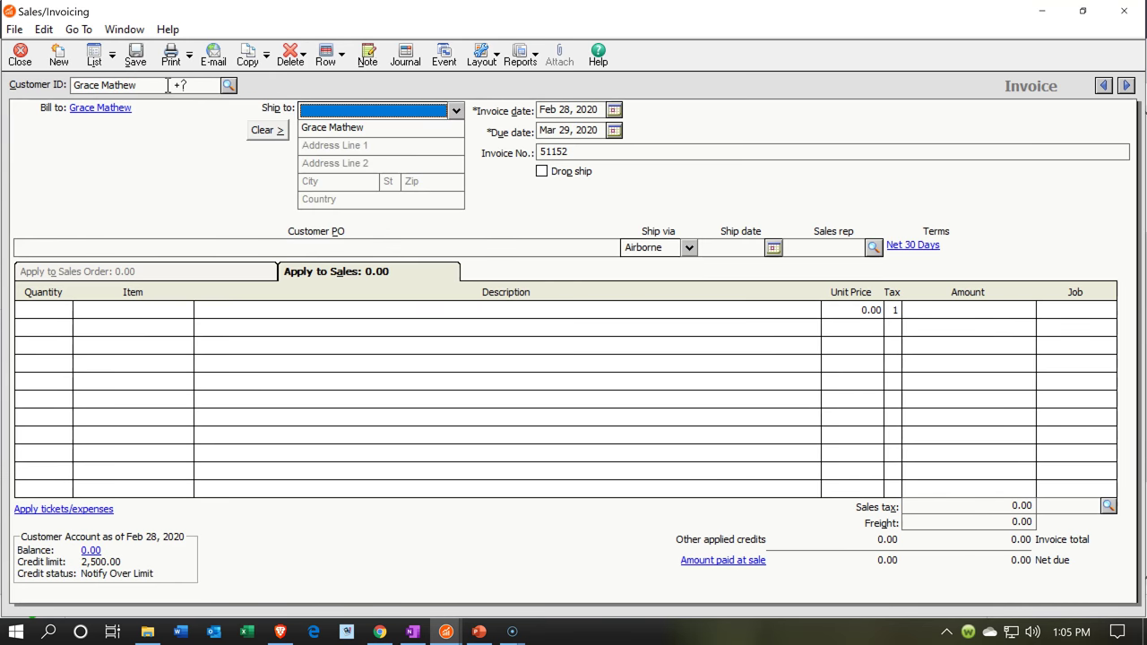
left_click(91, 311)
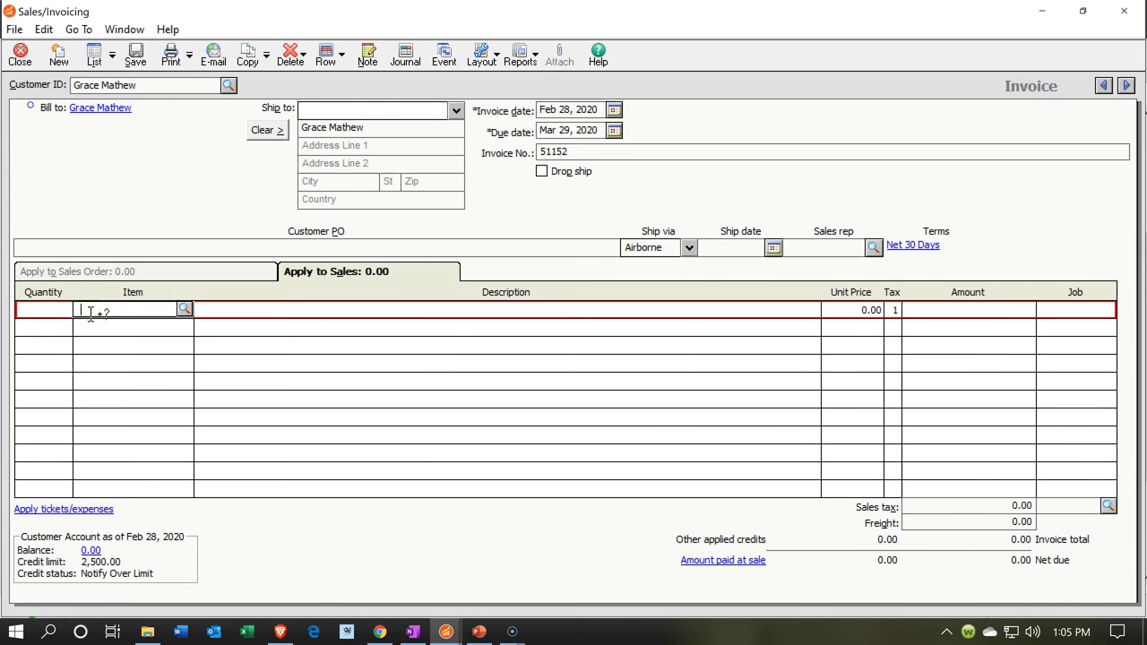
type("r Lesso")
key("Tab")
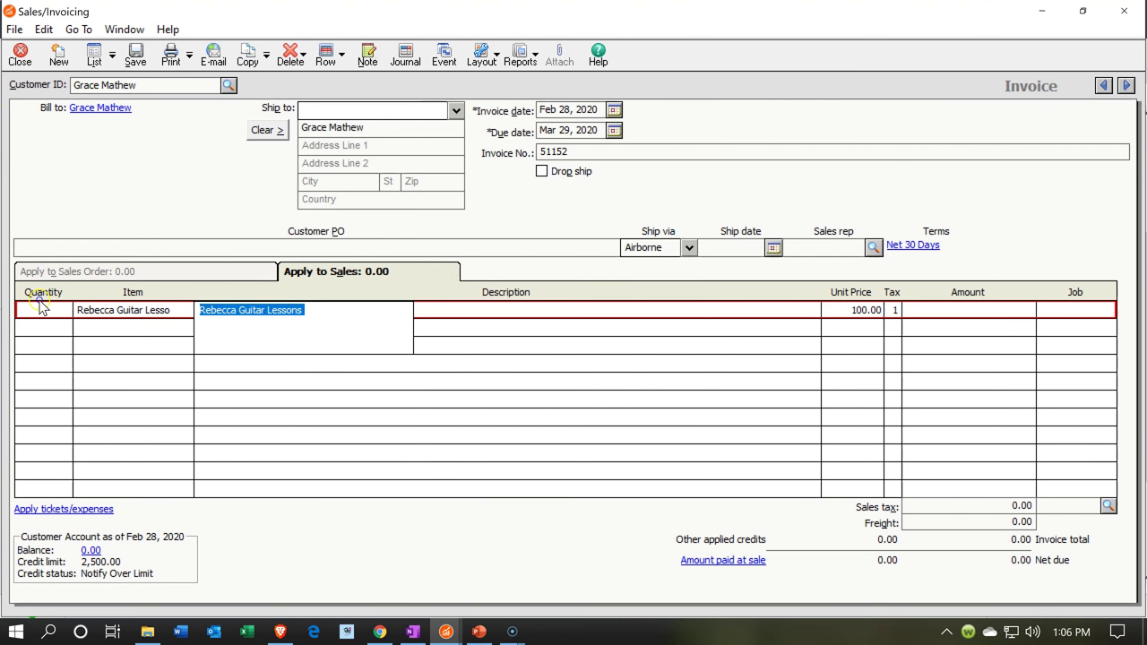
type("6")
key("Tab")
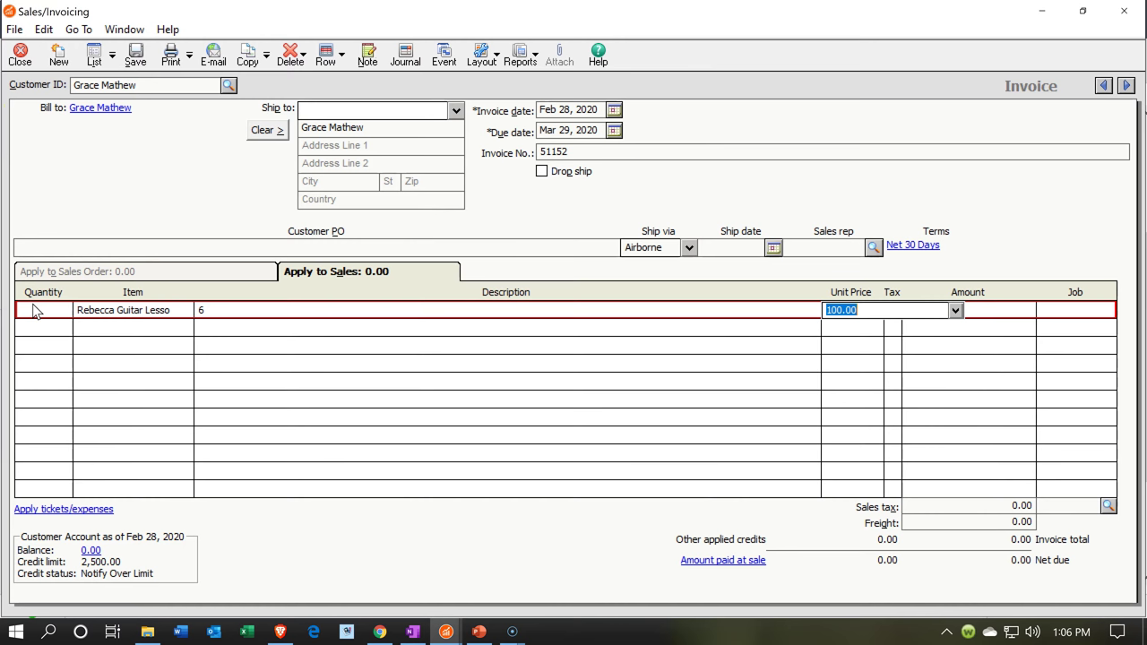
Set the line quantity to 6 for a 600.00 total and save invoice 51152.
left_click(31, 309)
type("6")
key("Tab")
key("Tab")
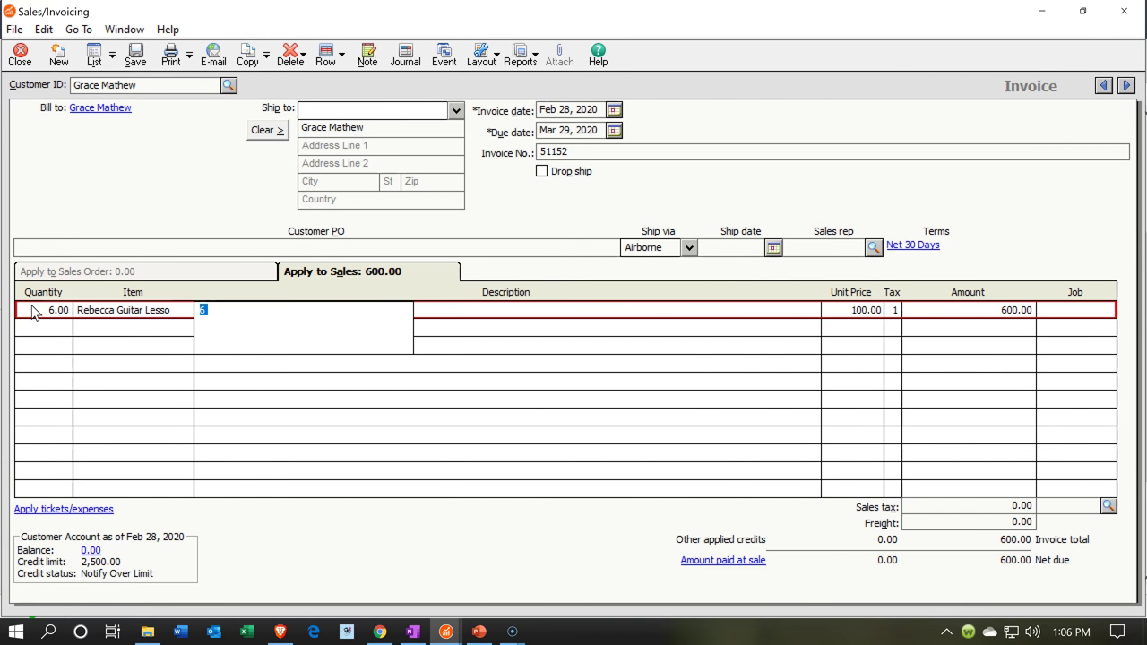
key("Tab")
key("Tab")
key("Tab")
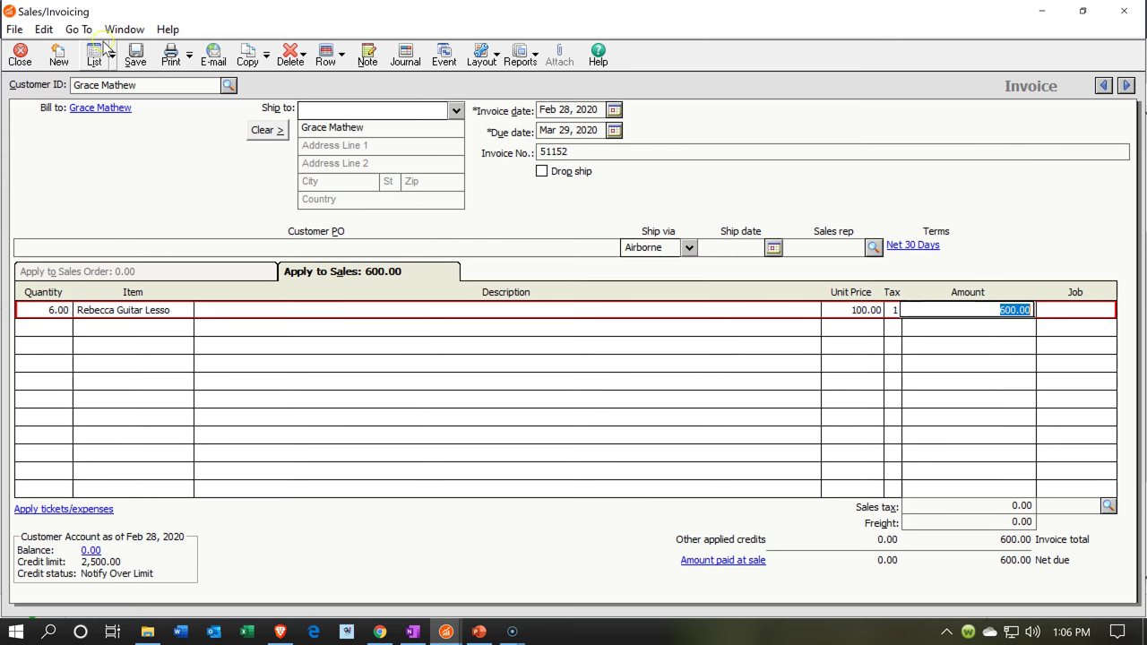
left_click(135, 57)
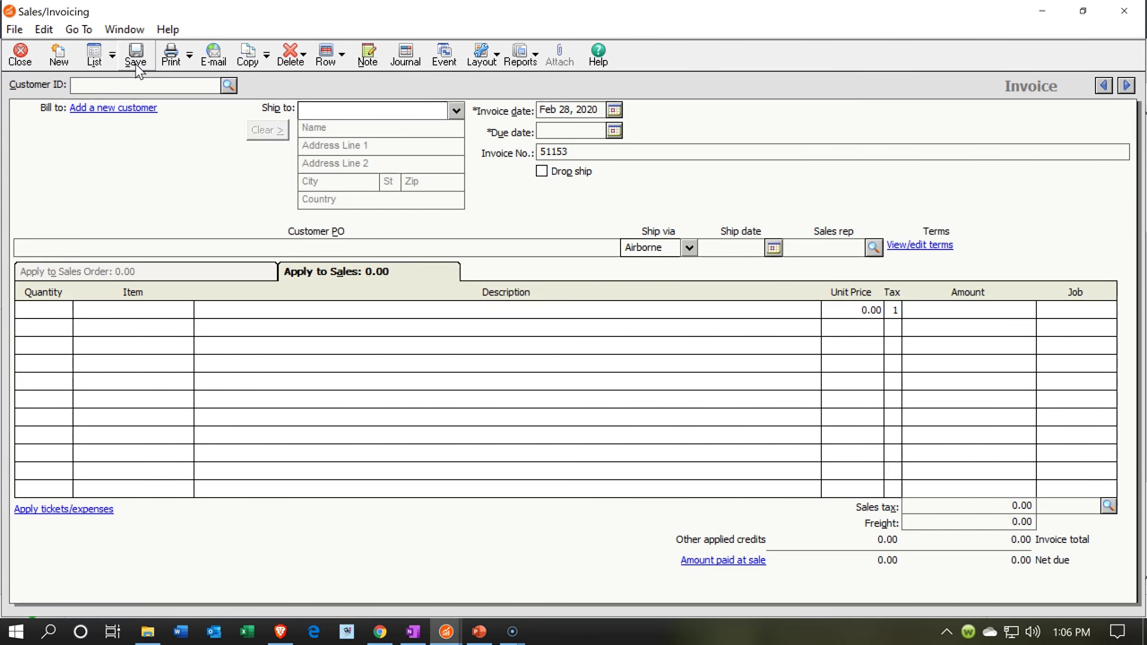
Start a new customer record from the Customer ID lookup, entering the customer's ID and name.
left_click(228, 85)
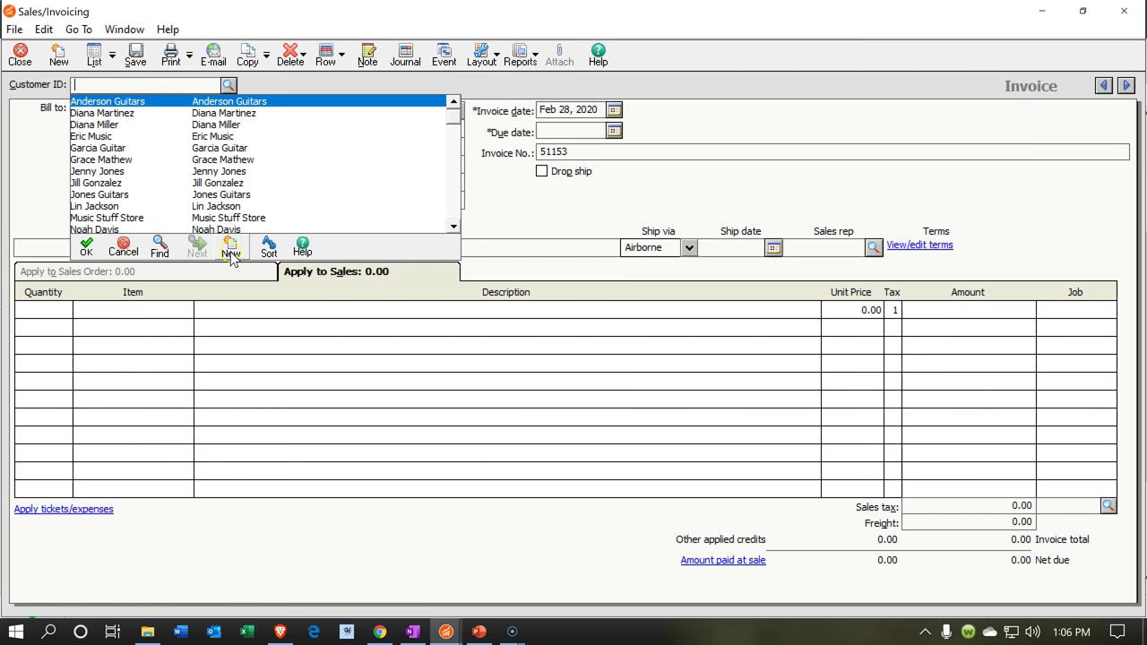
left_click(230, 247)
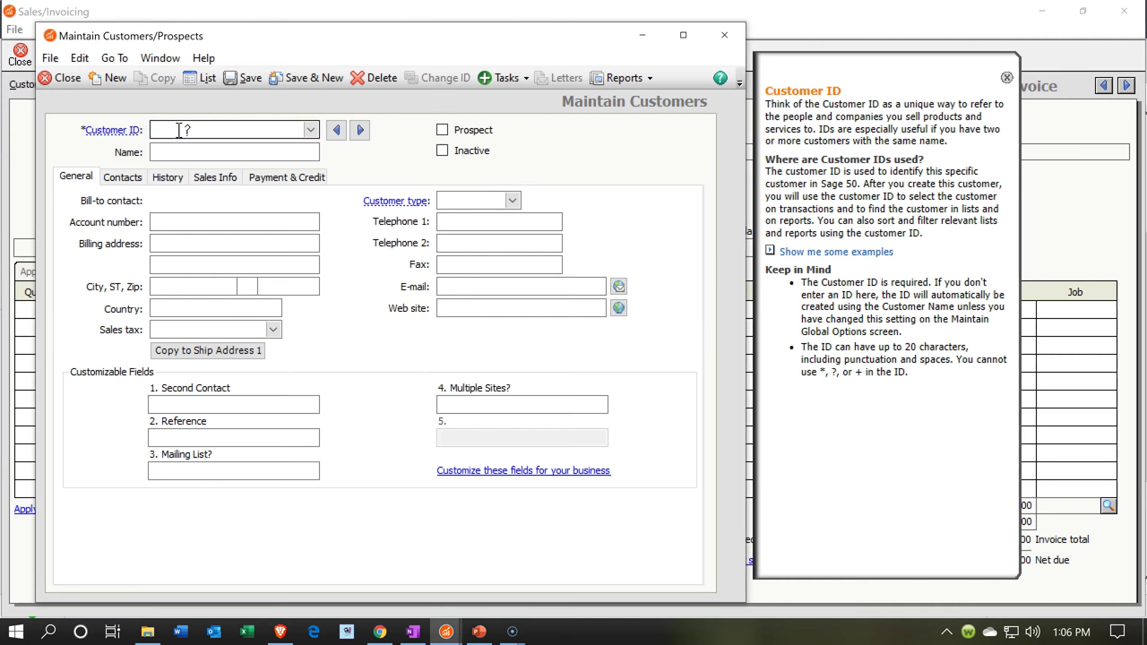
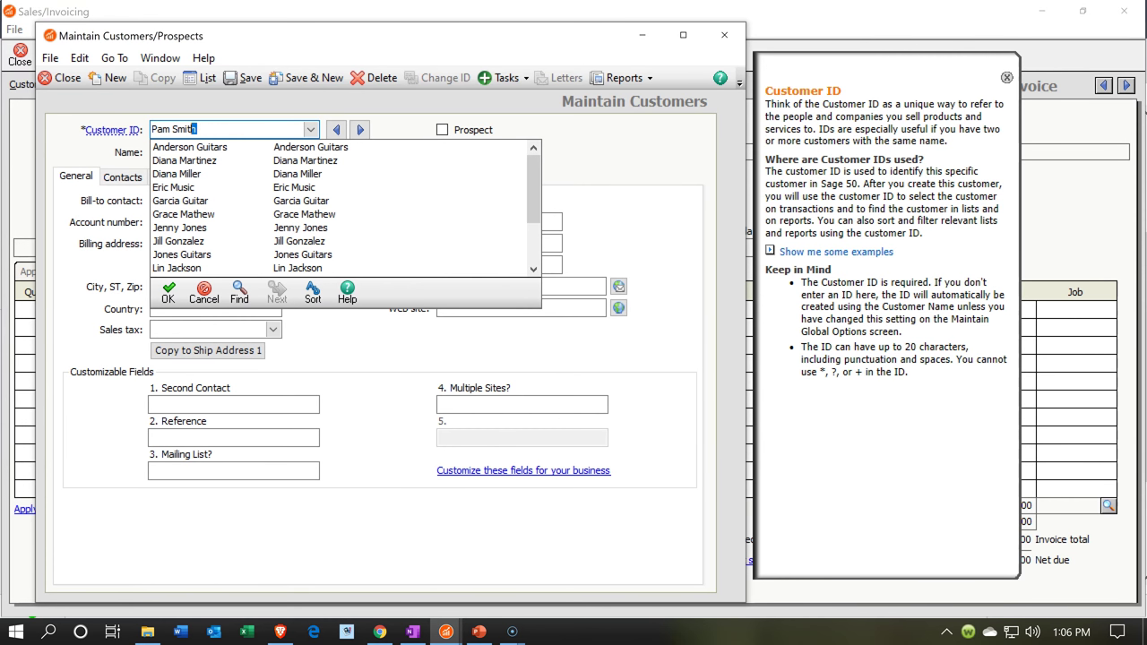
key("shift+Home")
key("ctrl+c")
key("Escape")
left_click(179, 131)
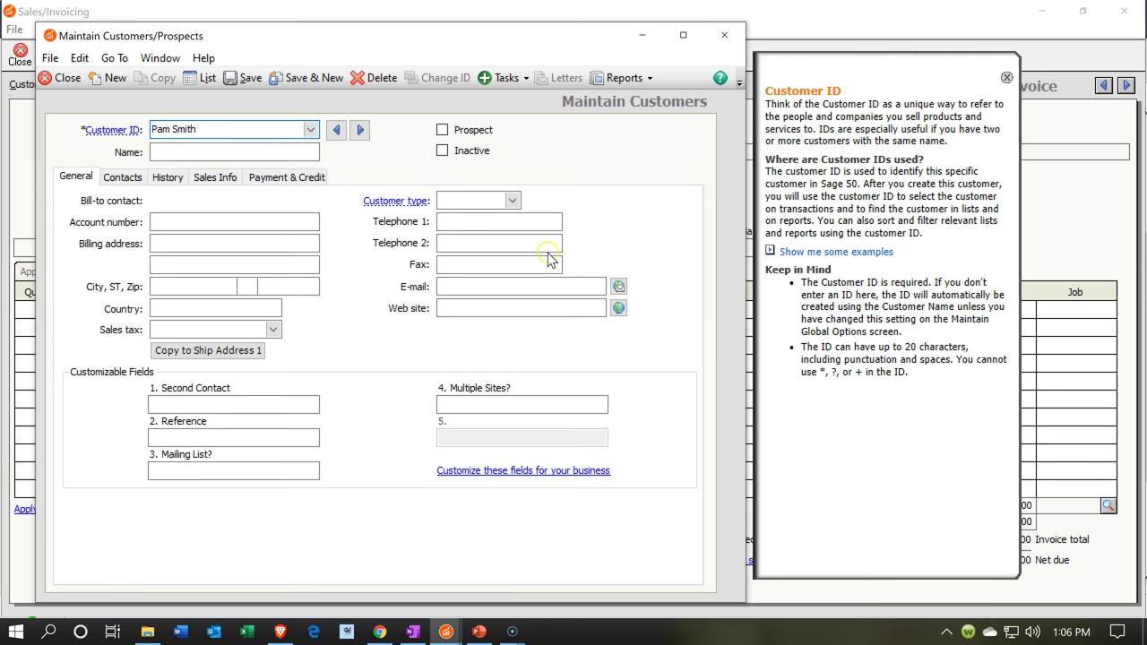
key("Tab")
key("ctrl+v")
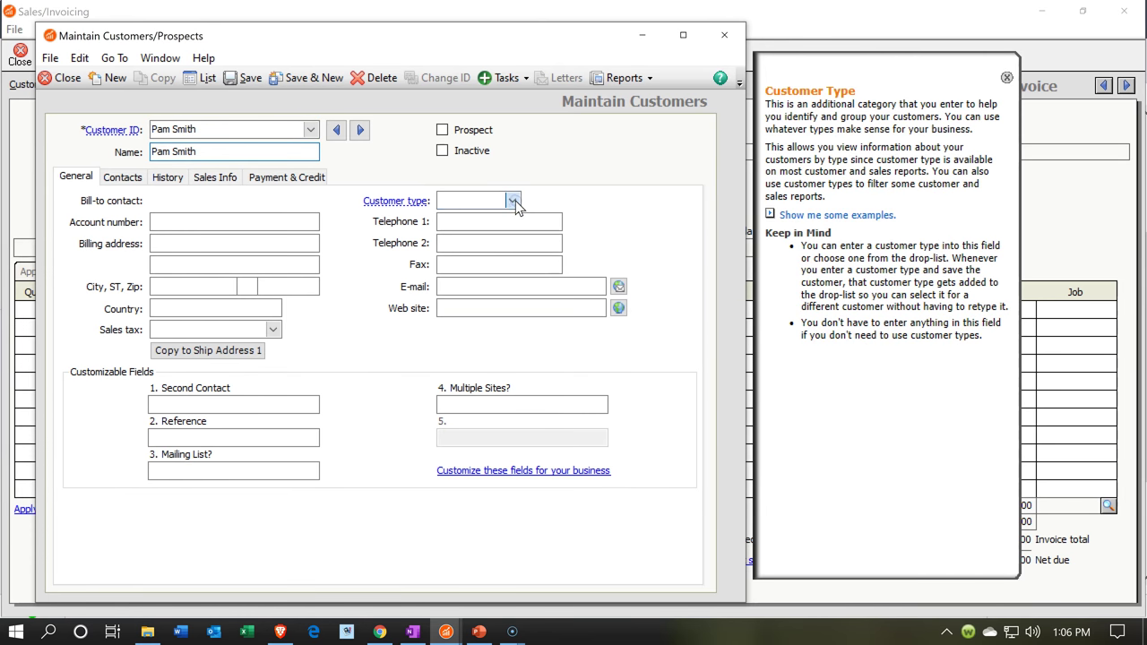
Set the customer type to Lessons, save the record, and return to the invoice.
left_click(513, 201)
left_click(484, 215)
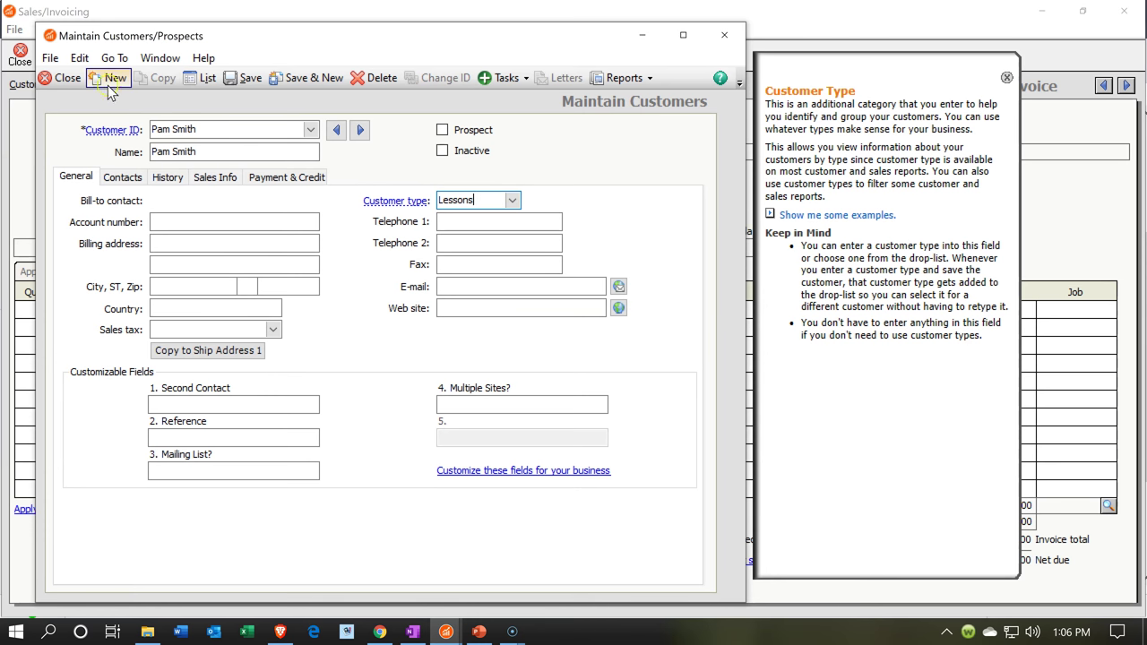
left_click(245, 78)
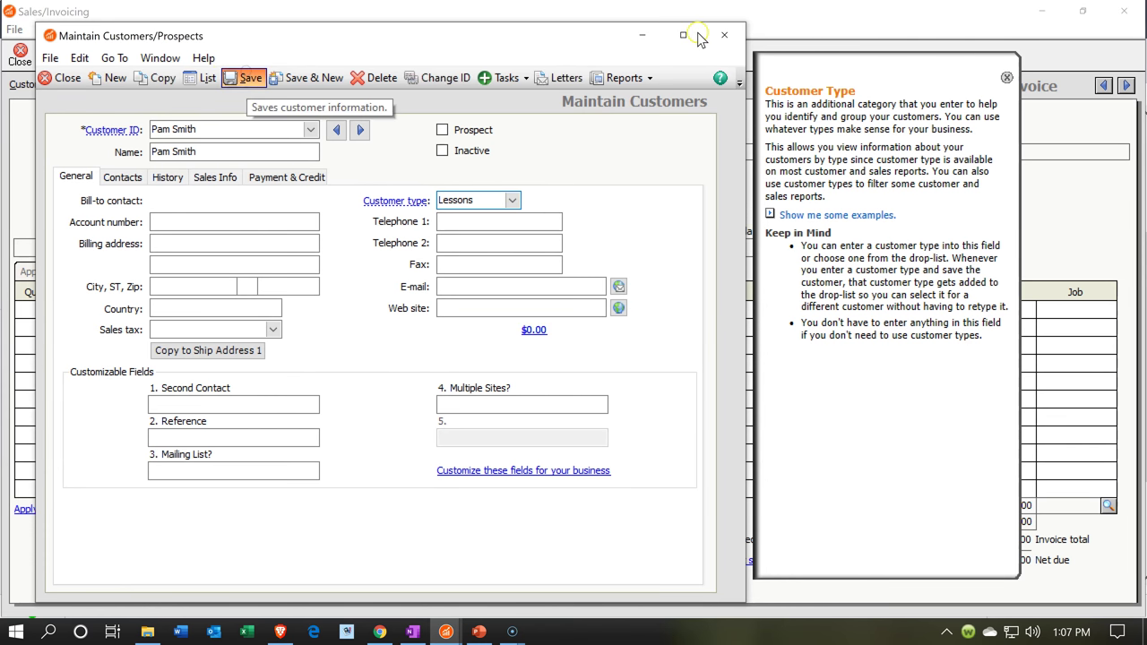
left_click(724, 35)
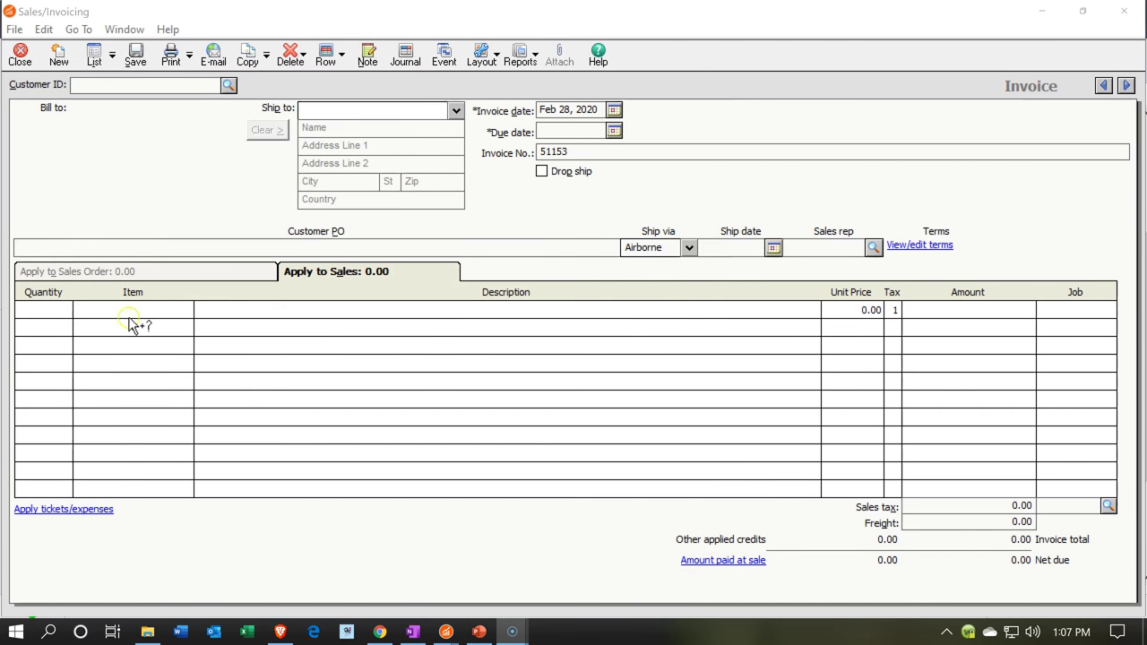
Add the guitar lessons item with quantity 8 on the first invoice line.
left_click(125, 312)
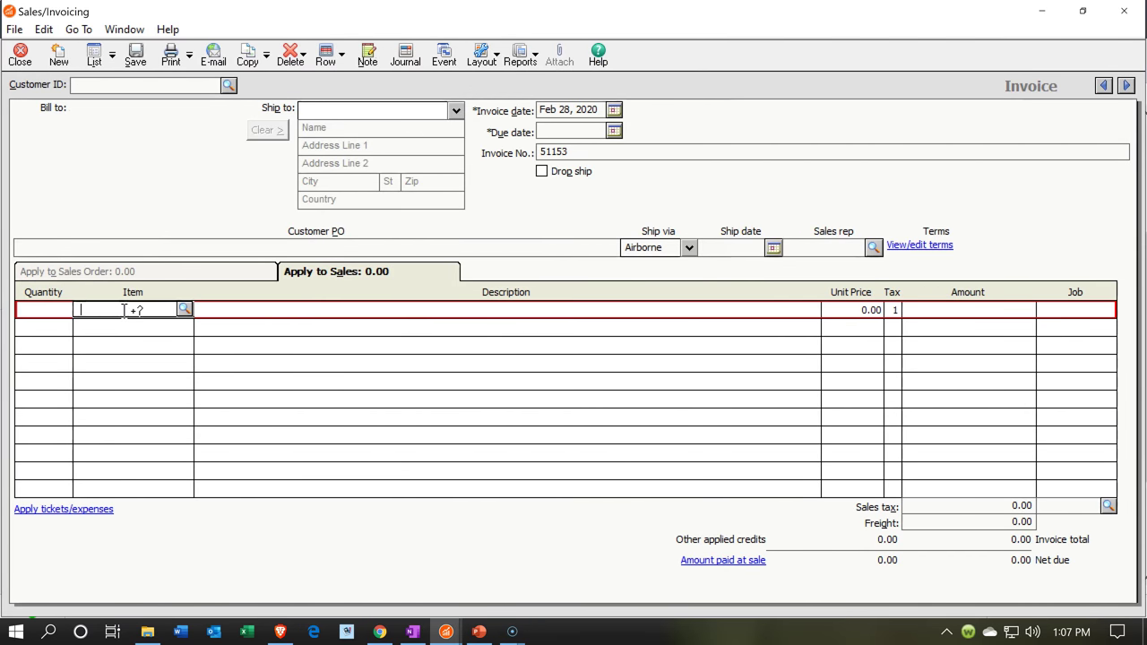
type("Rebecca Guitar Lesso")
key("Tab")
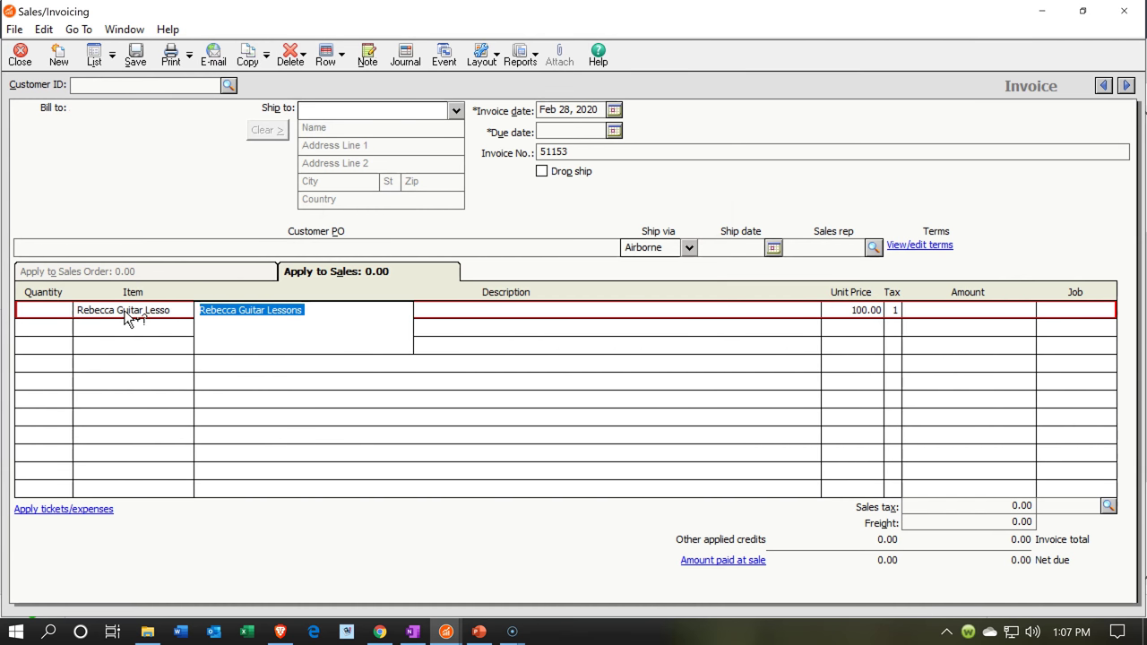
left_click(57, 310)
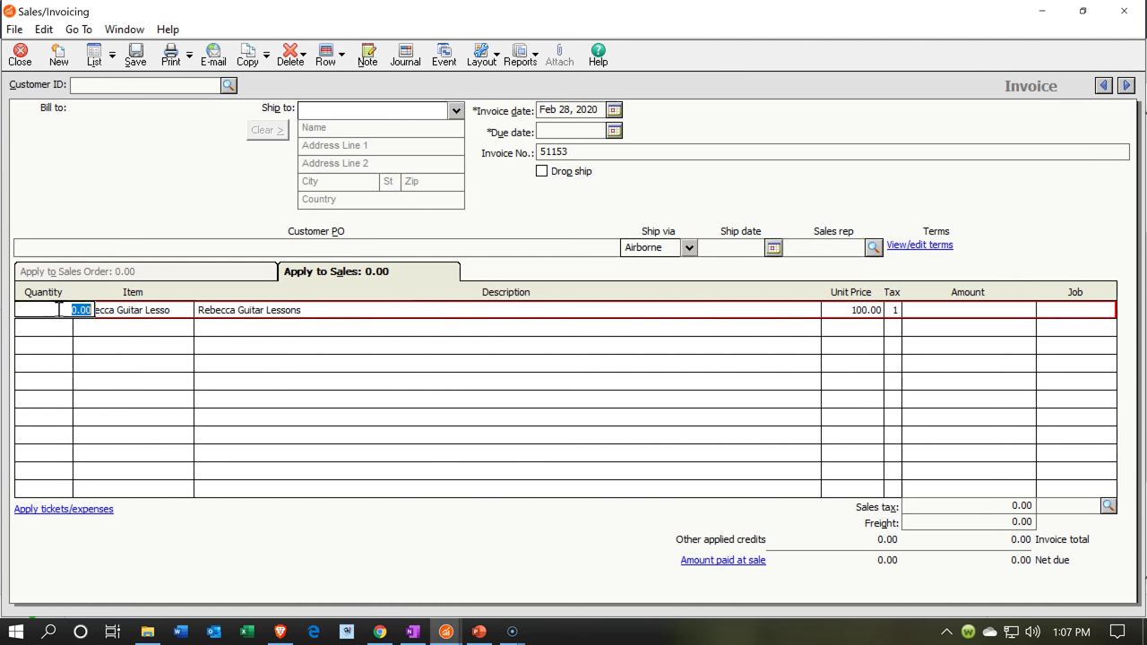
type("8")
key("Tab")
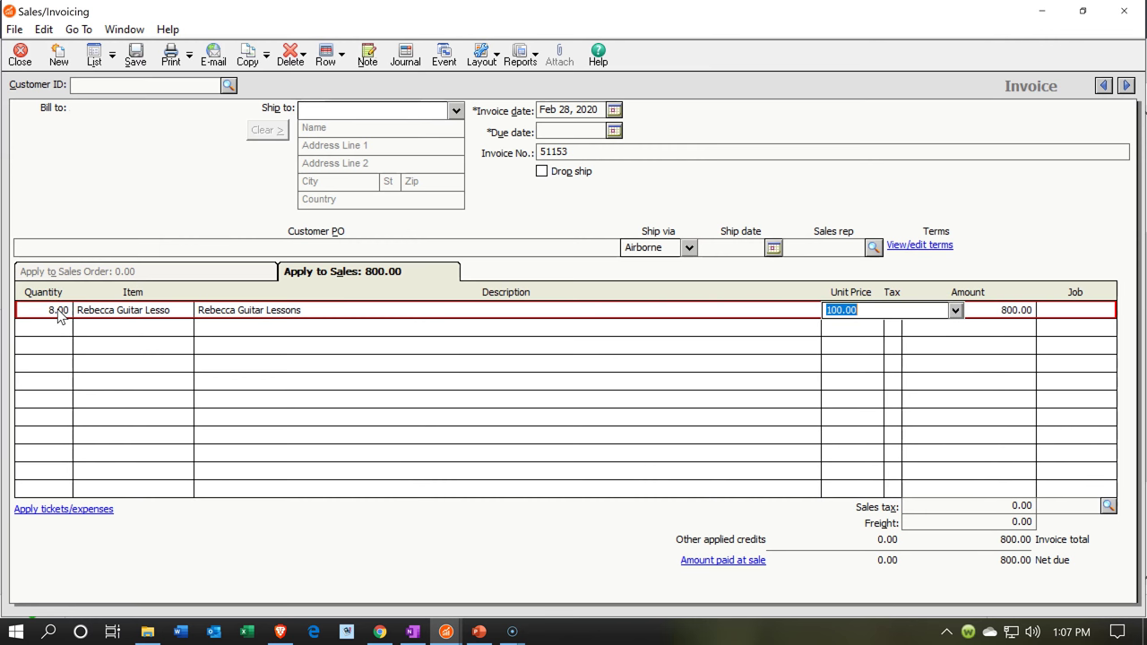
left_click(256, 363)
Dismiss the Invalid ID warning, choose the new customer, and save the 800.00 invoice 51153.
left_click(136, 56)
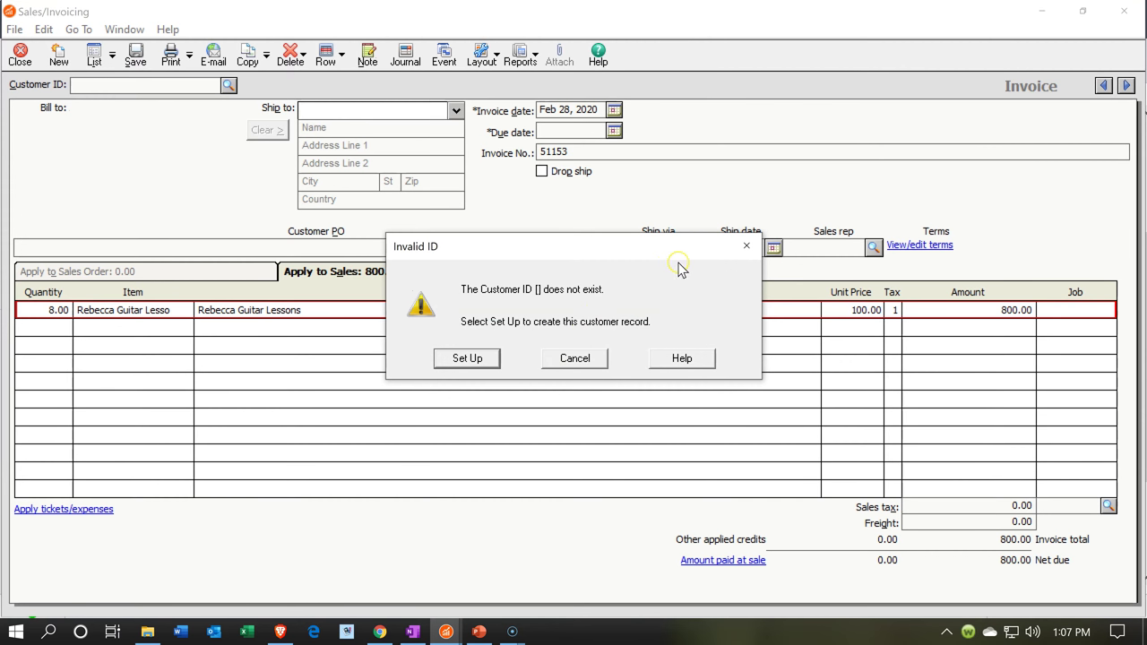
left_click(747, 246)
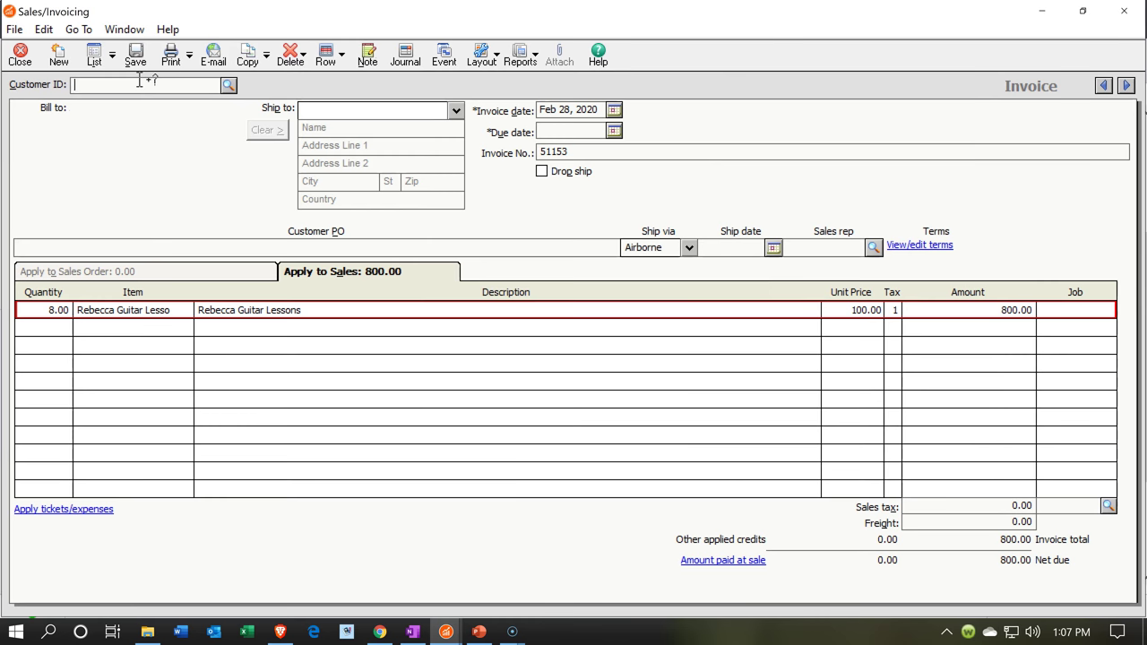
key("Tab")
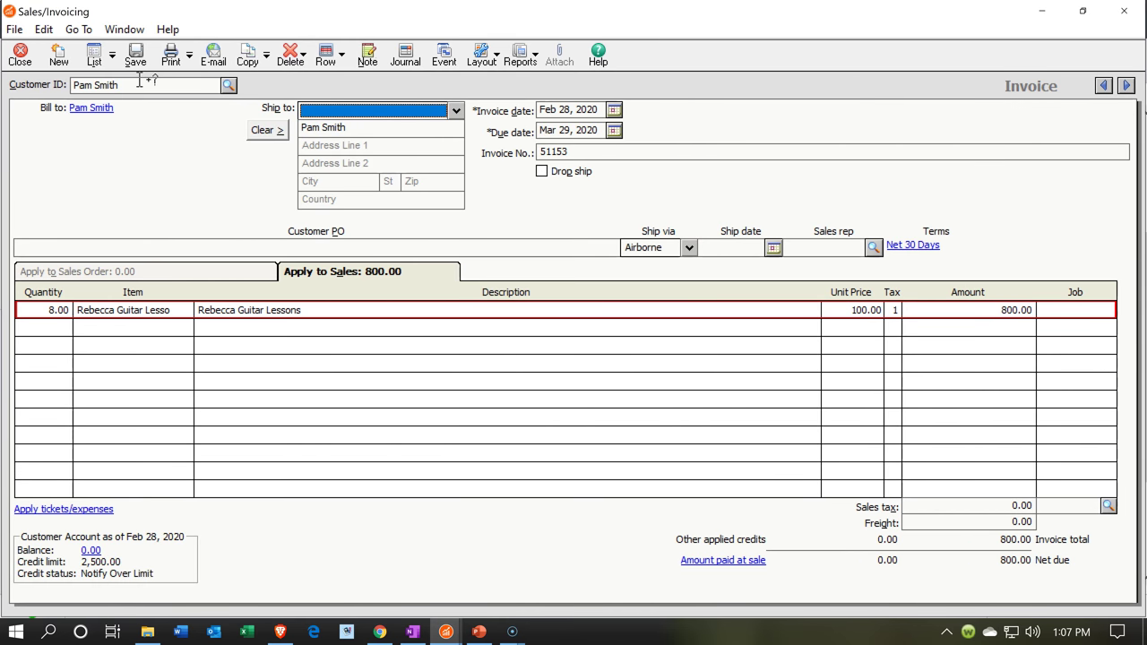
left_click(135, 56)
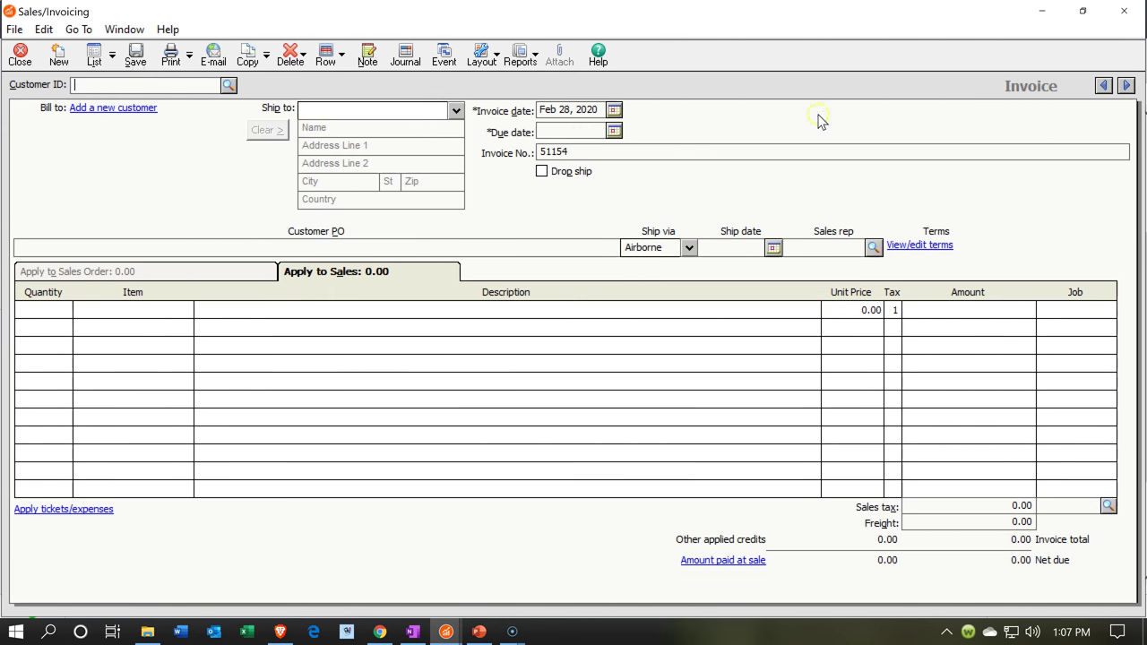
Close invoicing and drill into the 5,500.00 Guitar Lessons income on the Income Statement.
left_click(1124, 11)
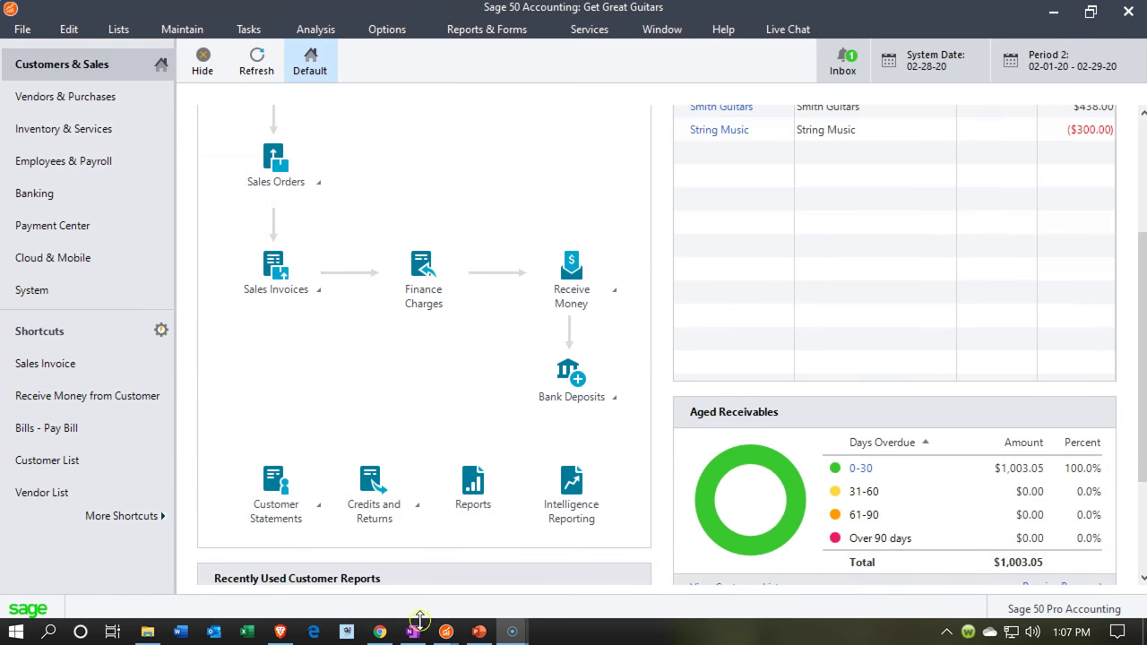
mouse_move(446, 632)
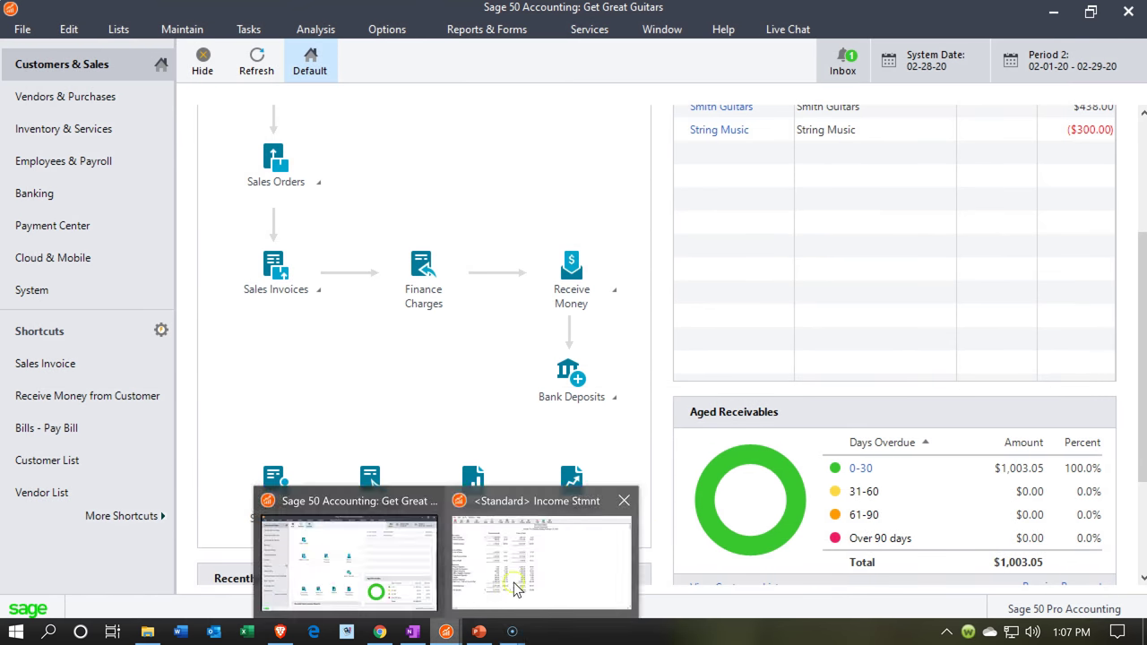
left_click(514, 580)
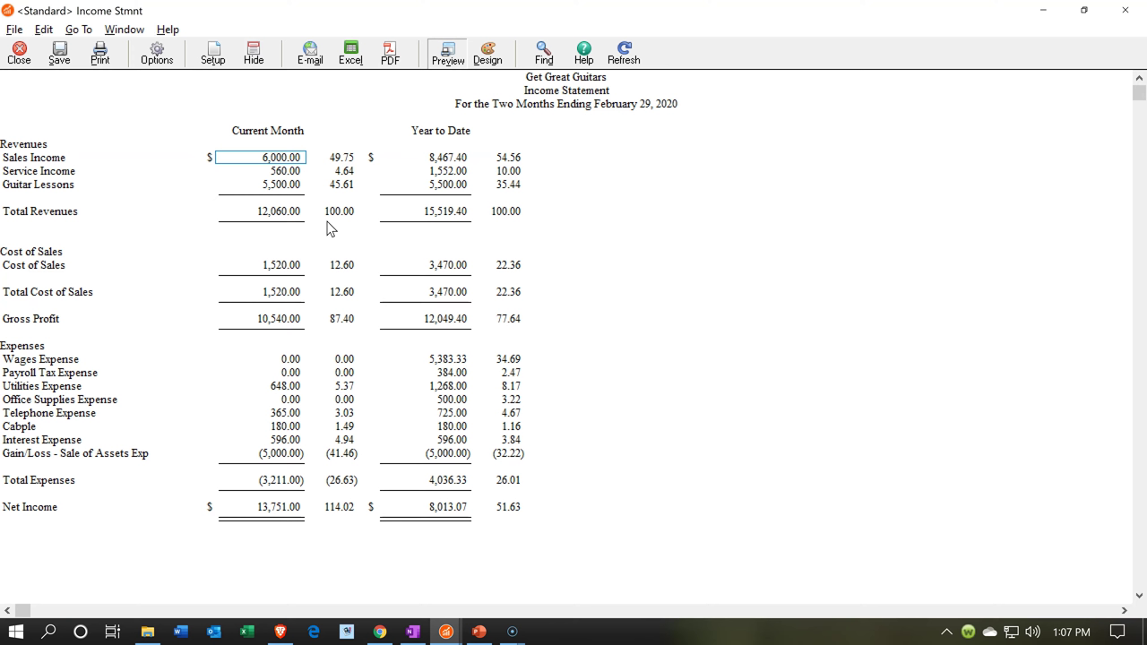
left_click(286, 184)
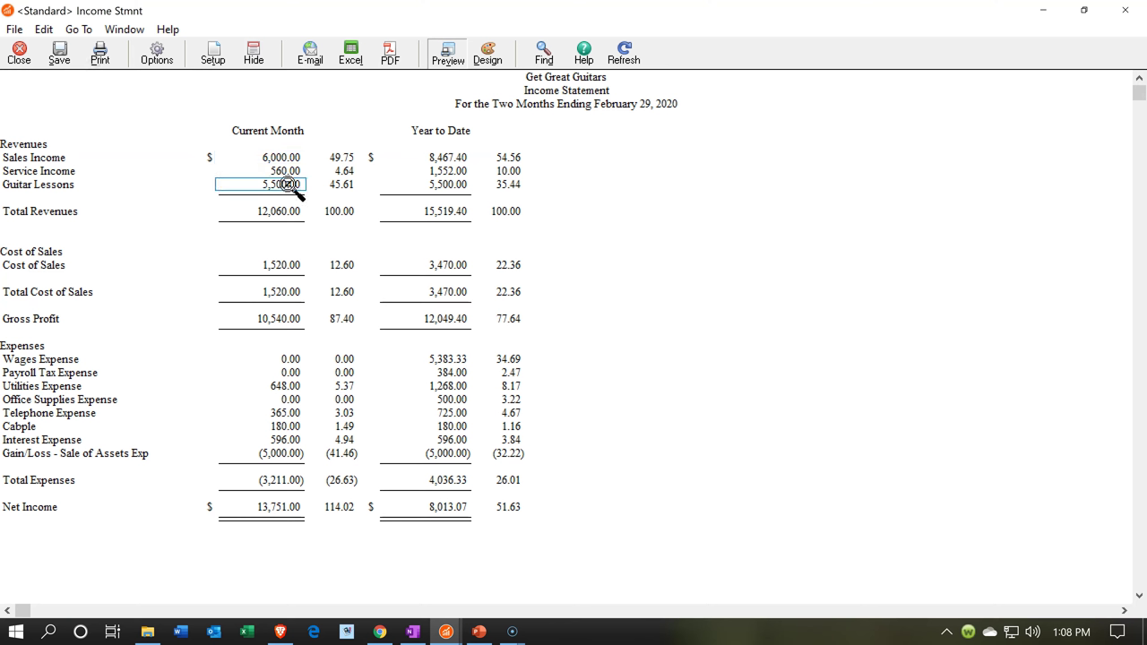
double_click(287, 184)
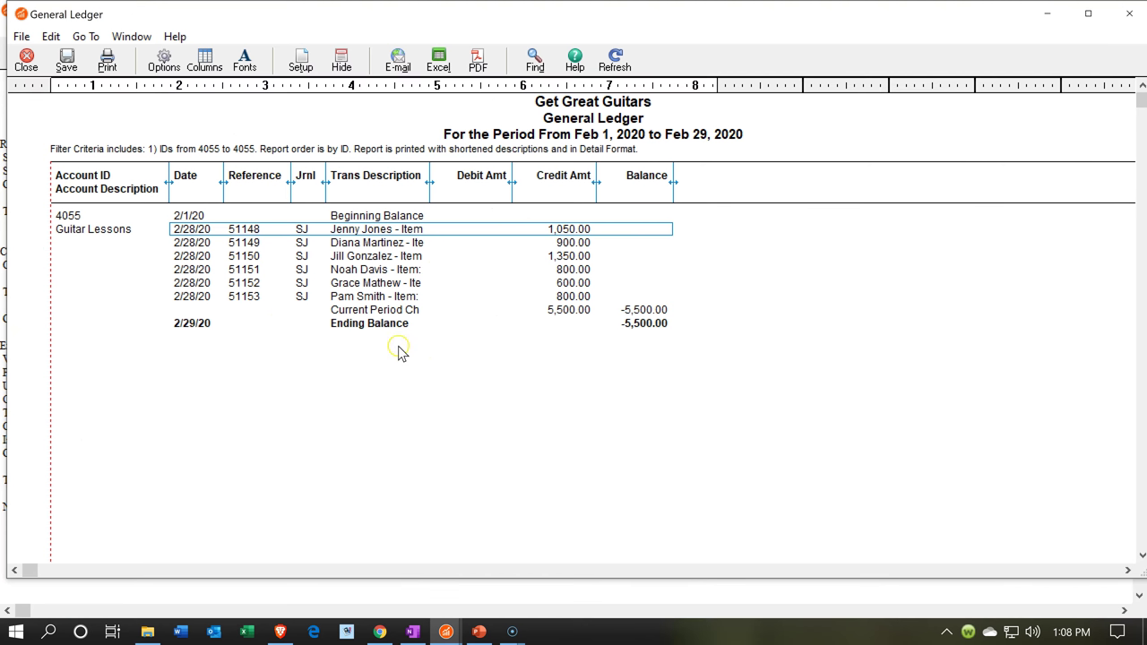
Close the ledger detail and bring the main Sage 50 window forward.
left_click(1127, 15)
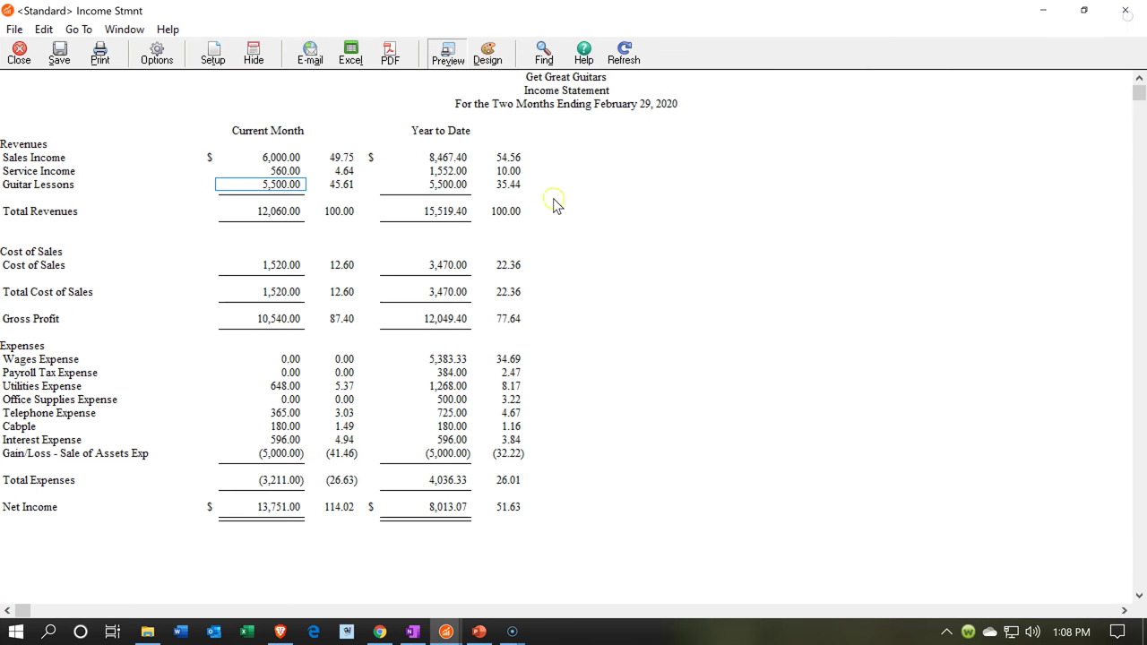
left_click(326, 184)
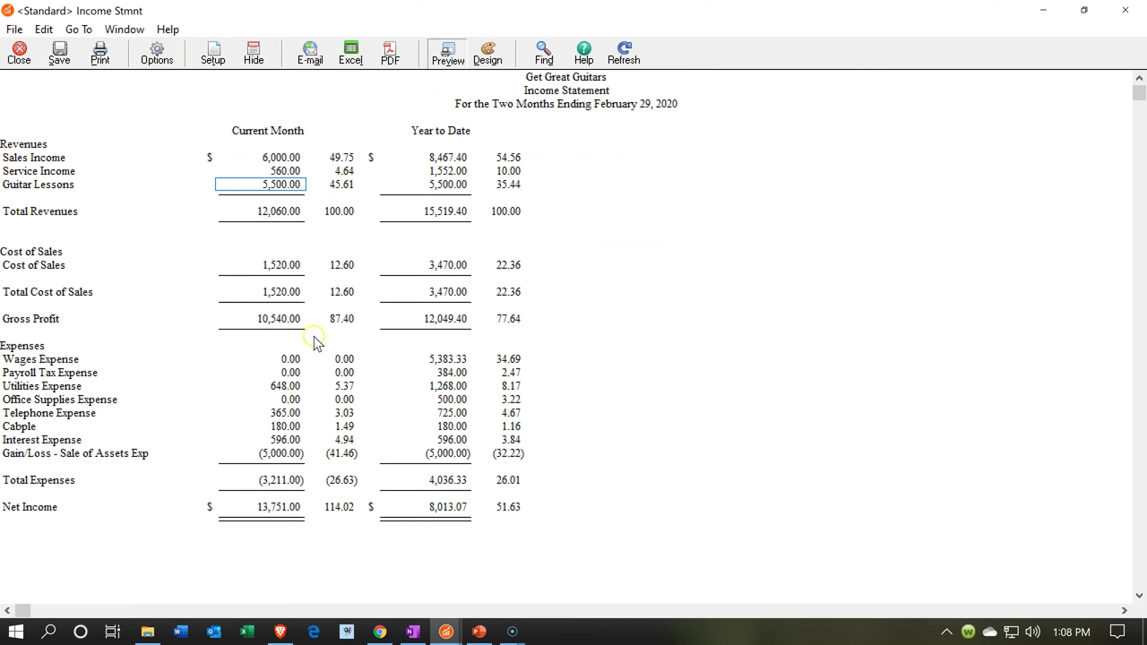
left_click(440, 629)
left_click(421, 600)
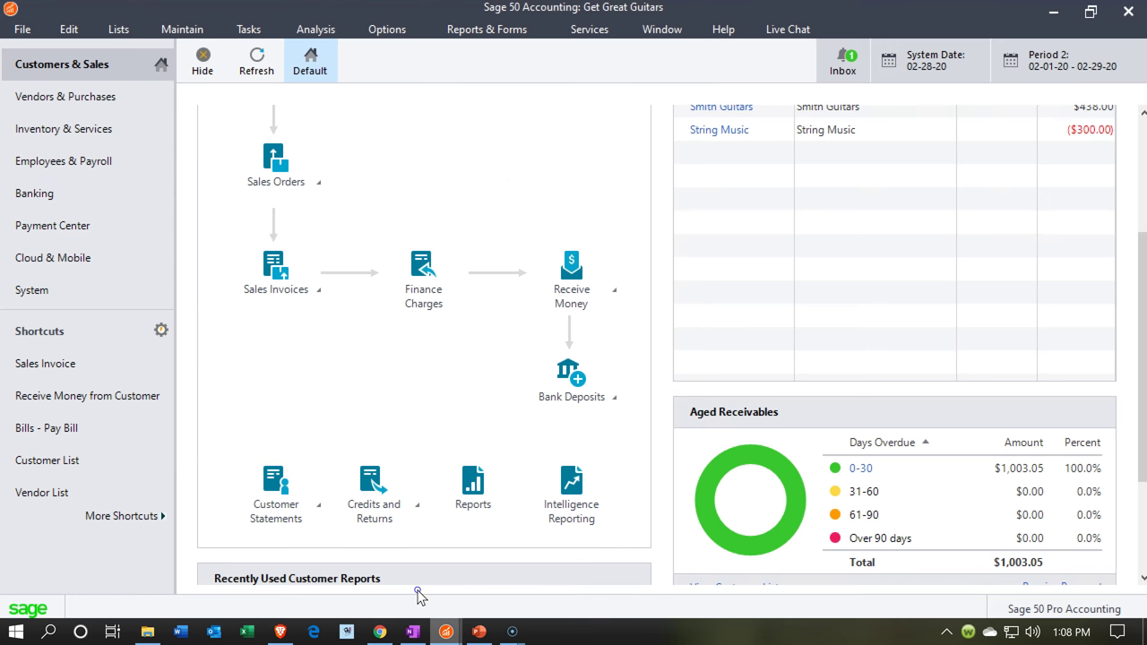
Run the Standard Balance Sheet and check the 10,603.05 Accounts Receivable ledger detail.
left_click(477, 36)
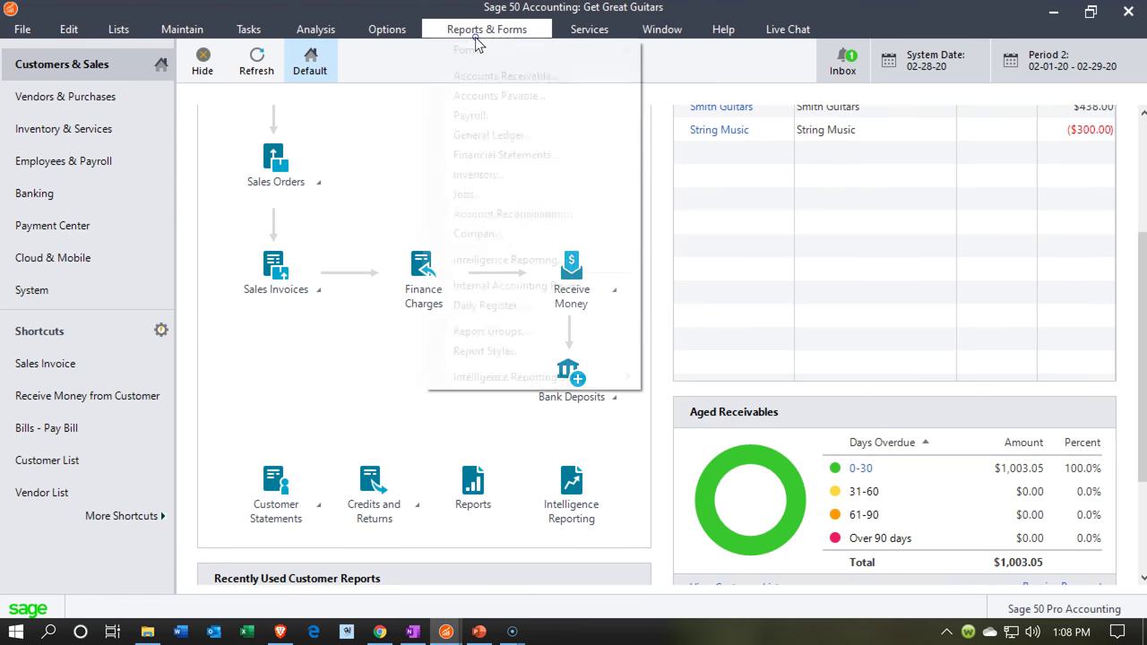
left_click(510, 154)
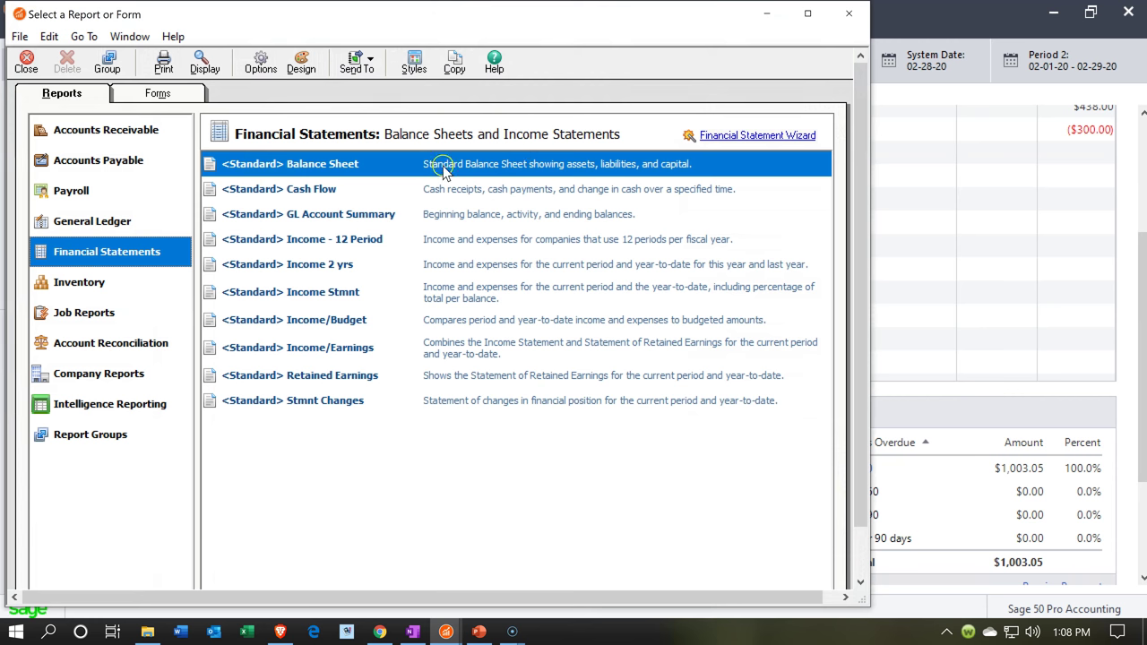
double_click(386, 163)
left_click(223, 370)
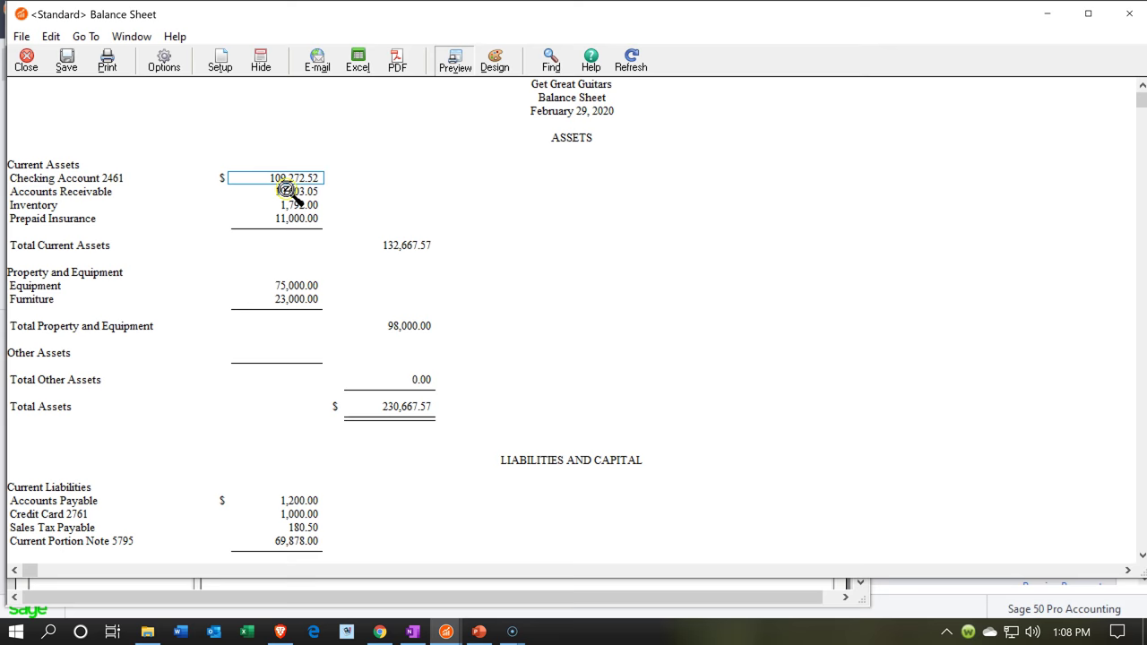
double_click(285, 191)
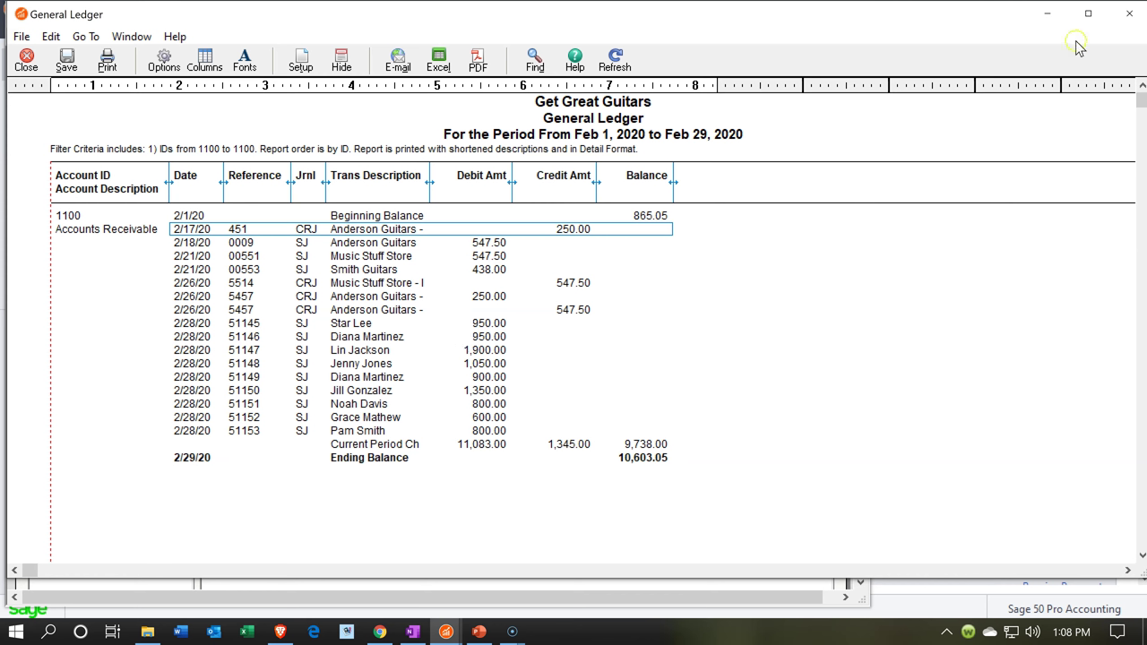
left_click(1126, 15)
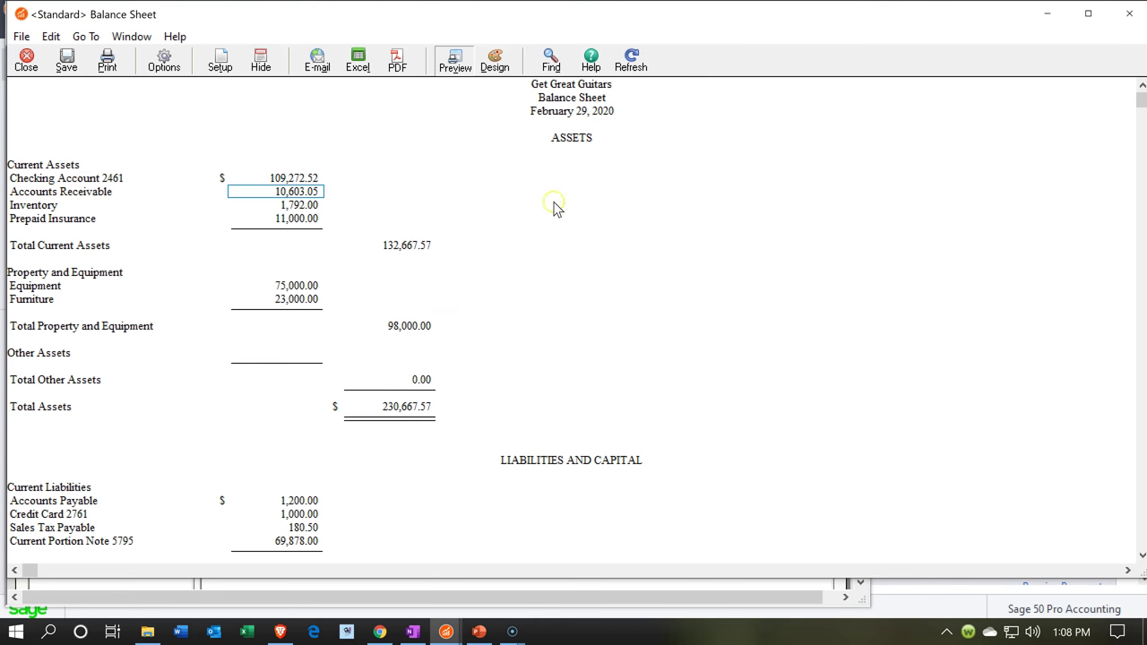